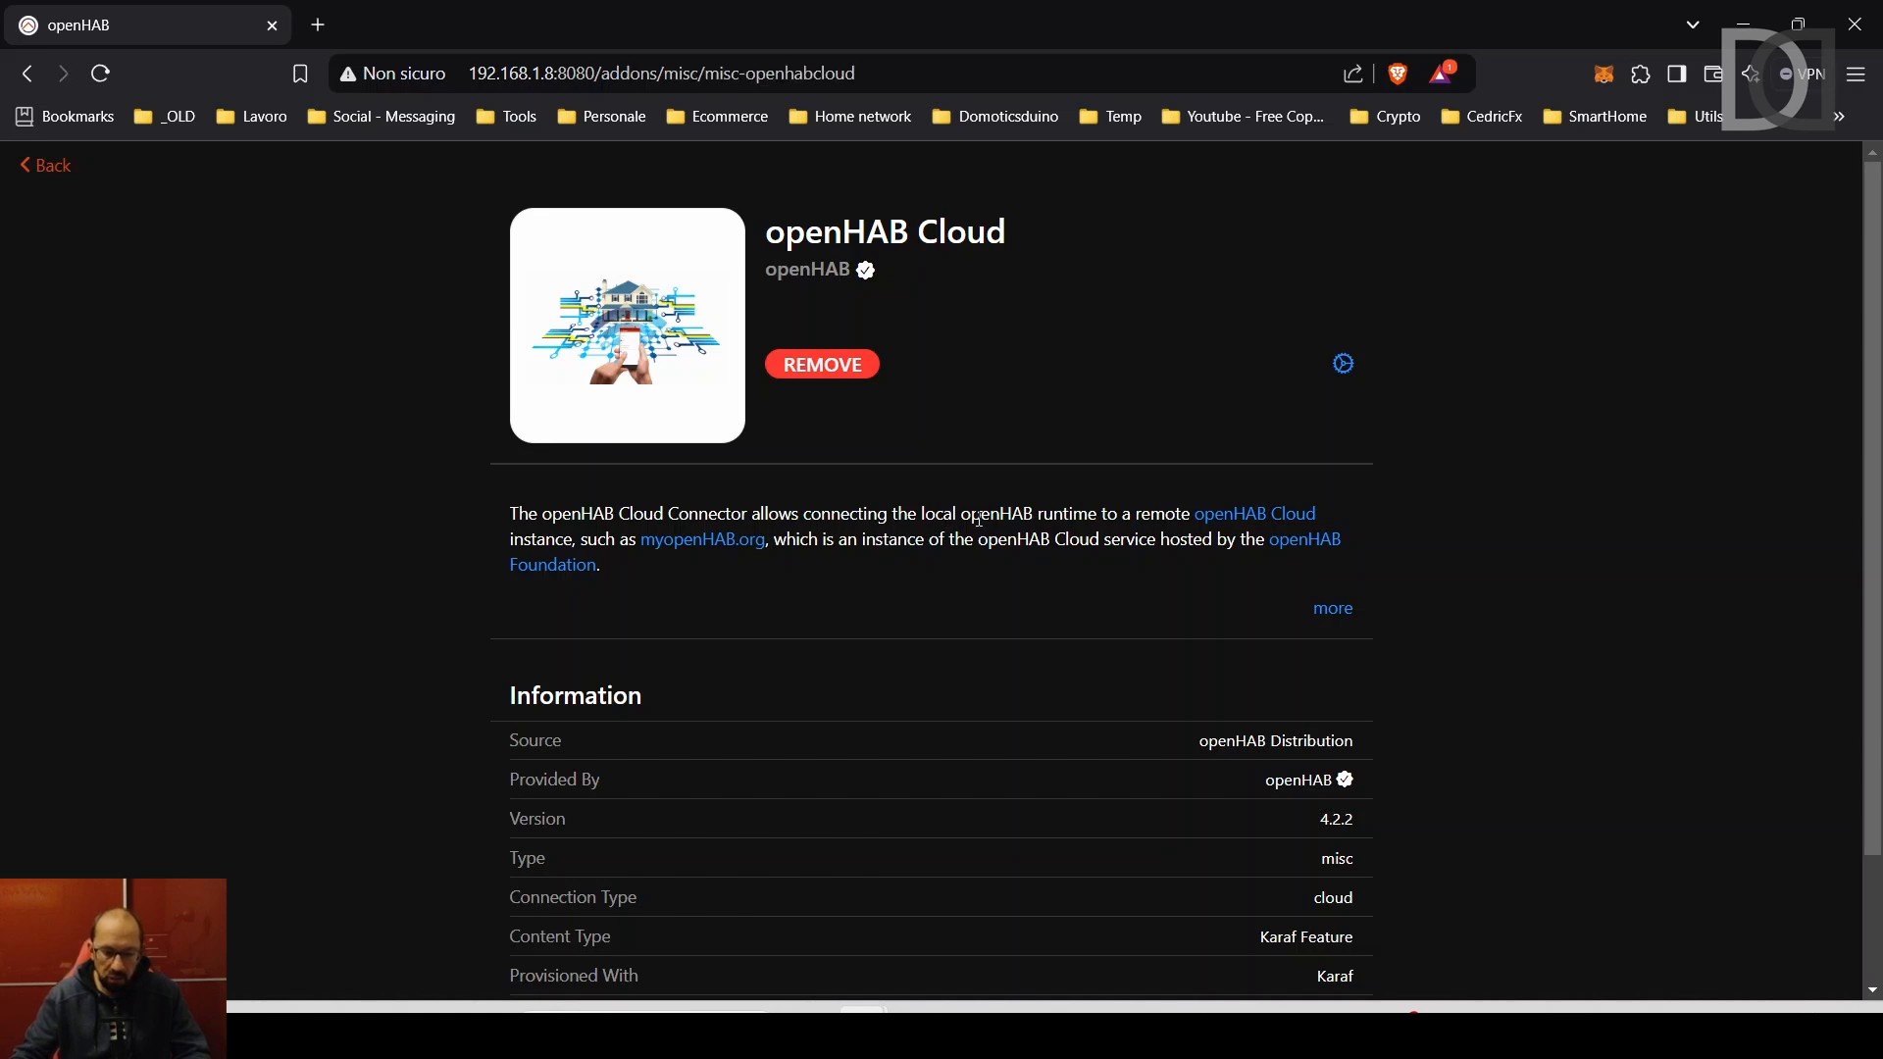
- Switch to VS Code showing addons.cfg, which declares misc = openhabcloud
key(alt+Tab)
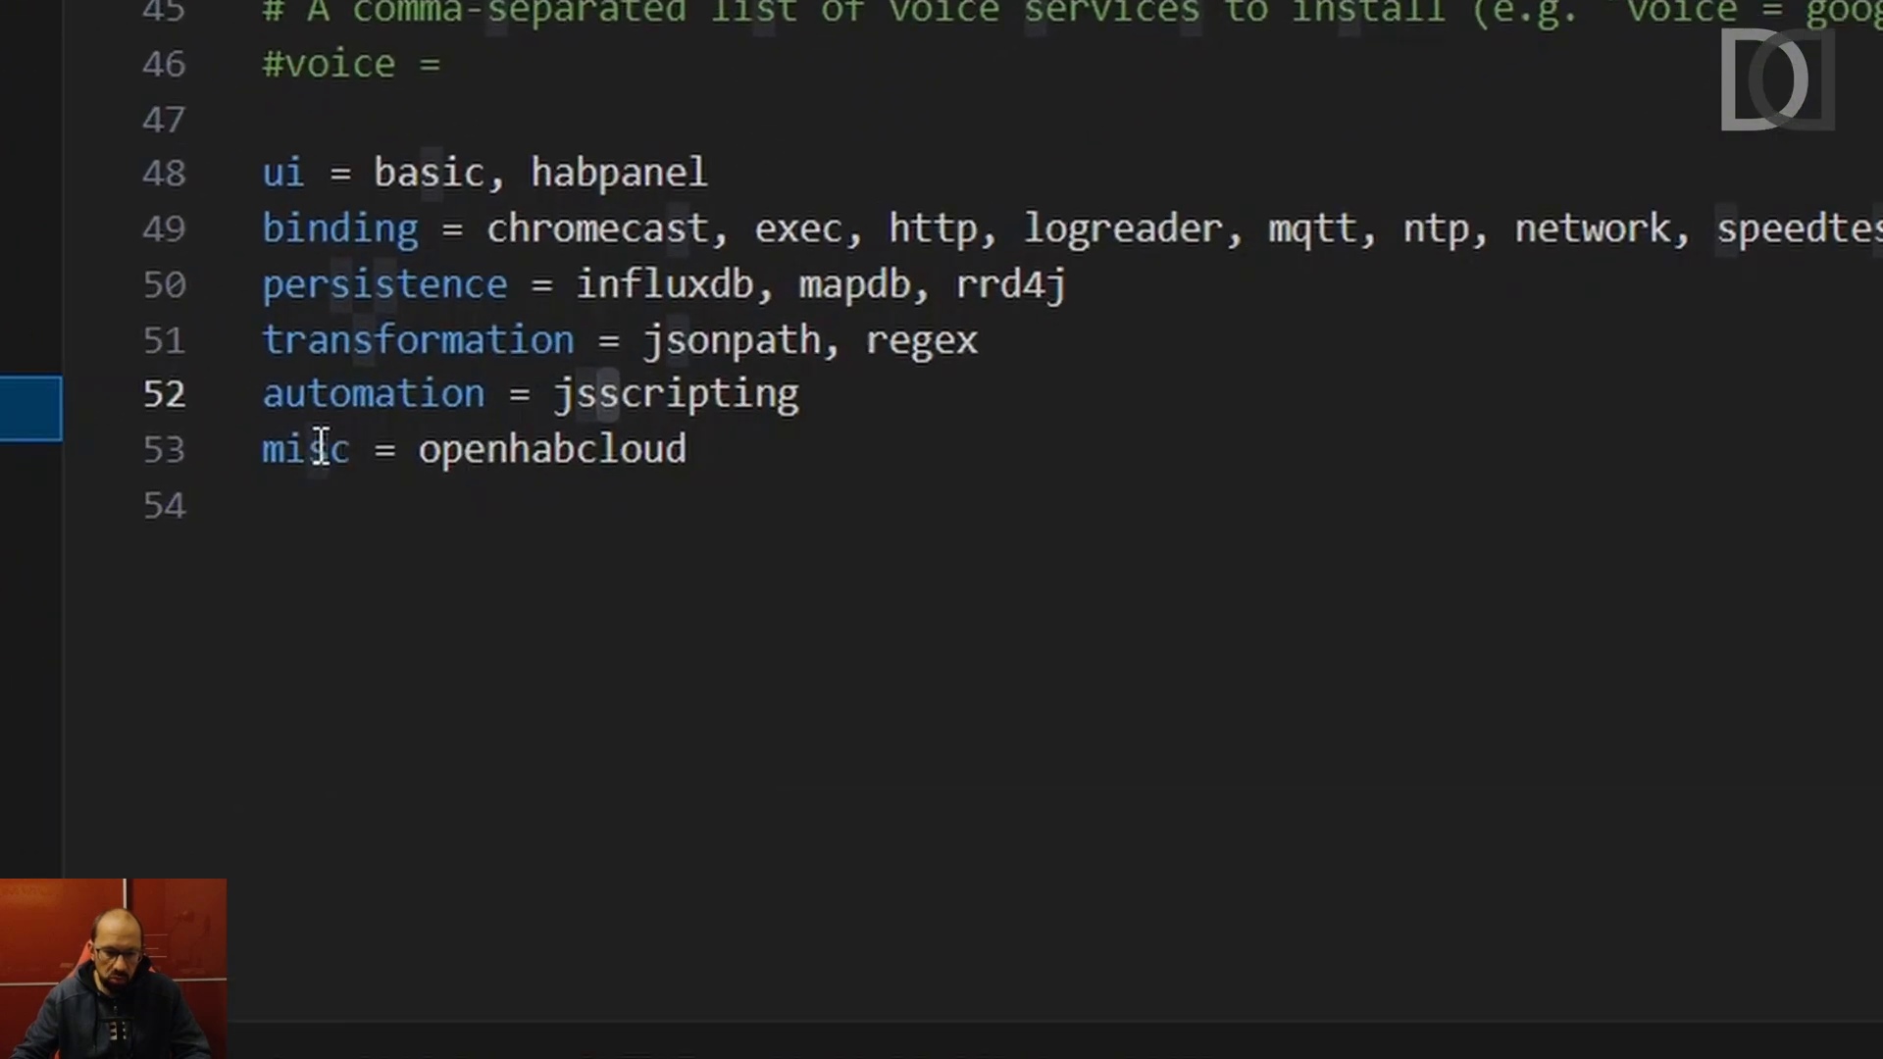
- Highlight misc and openhabcloud on line 53 of addons.cfg, then bring back the add-on page
double_click(306, 448)
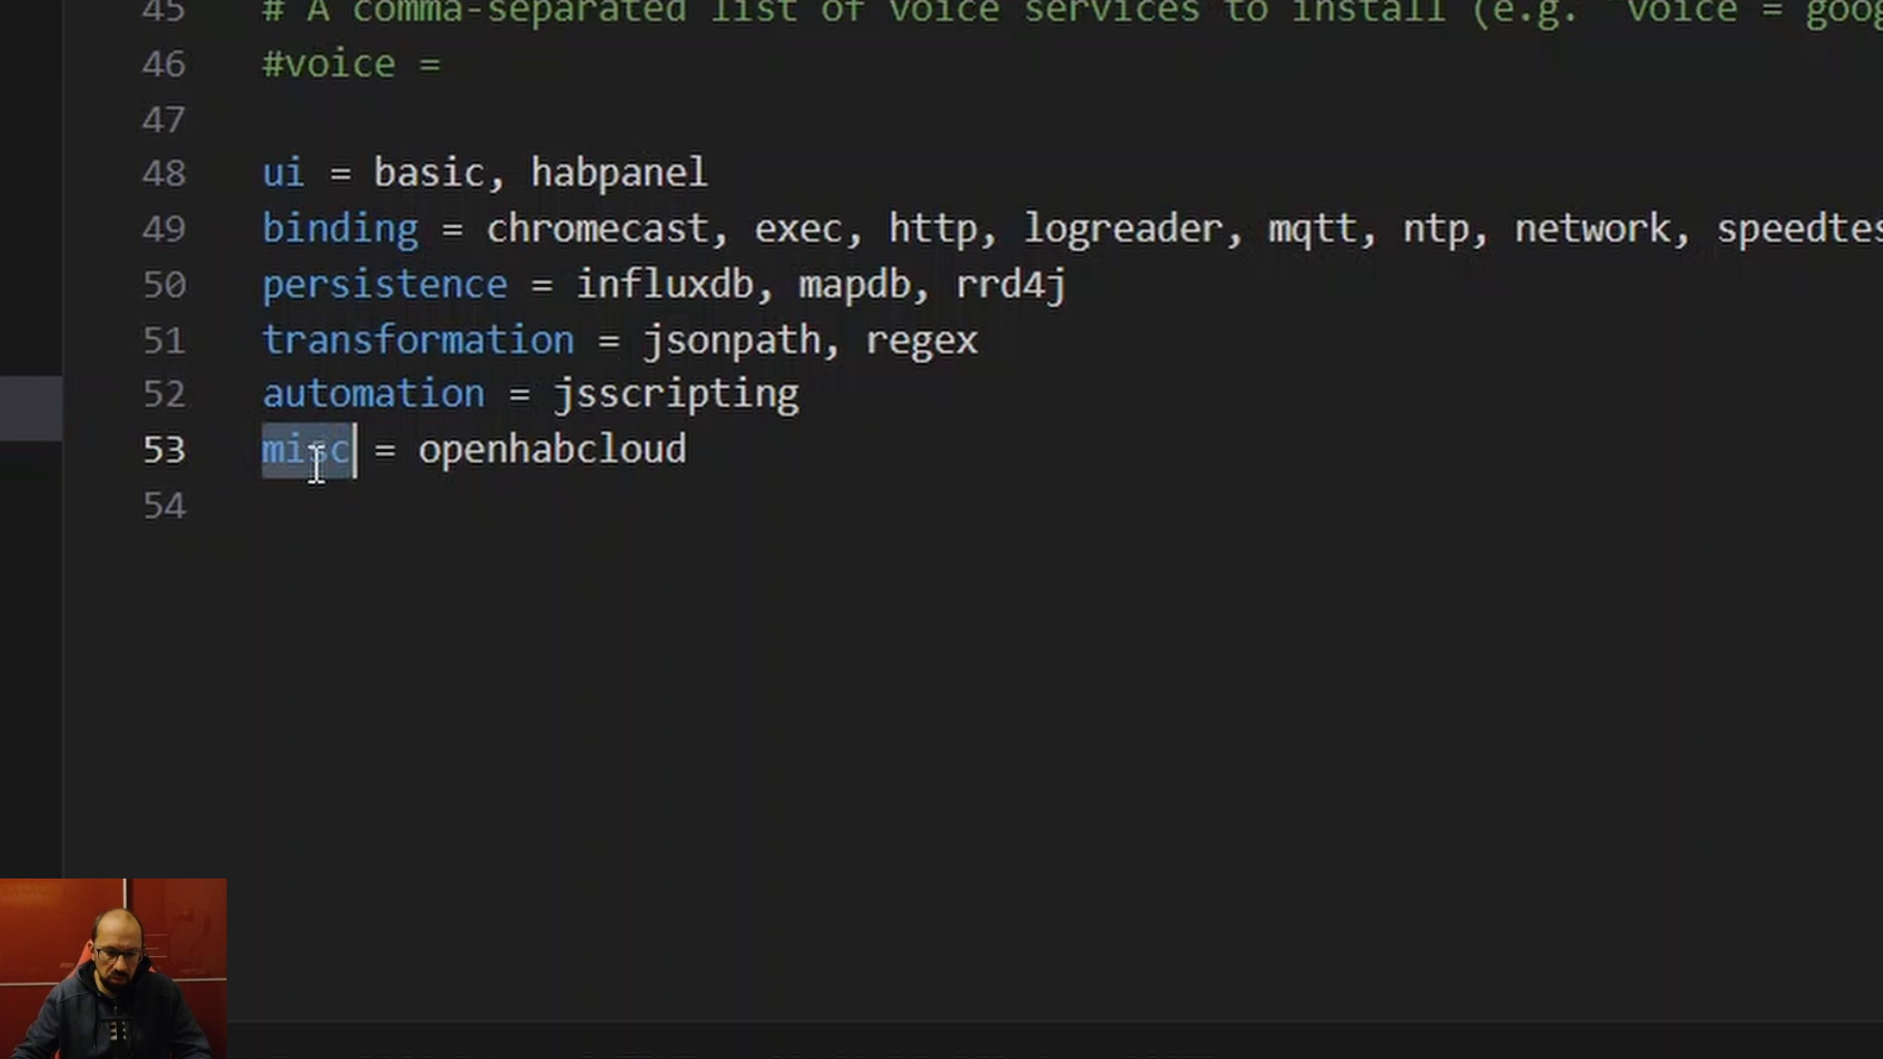
double_click(505, 453)
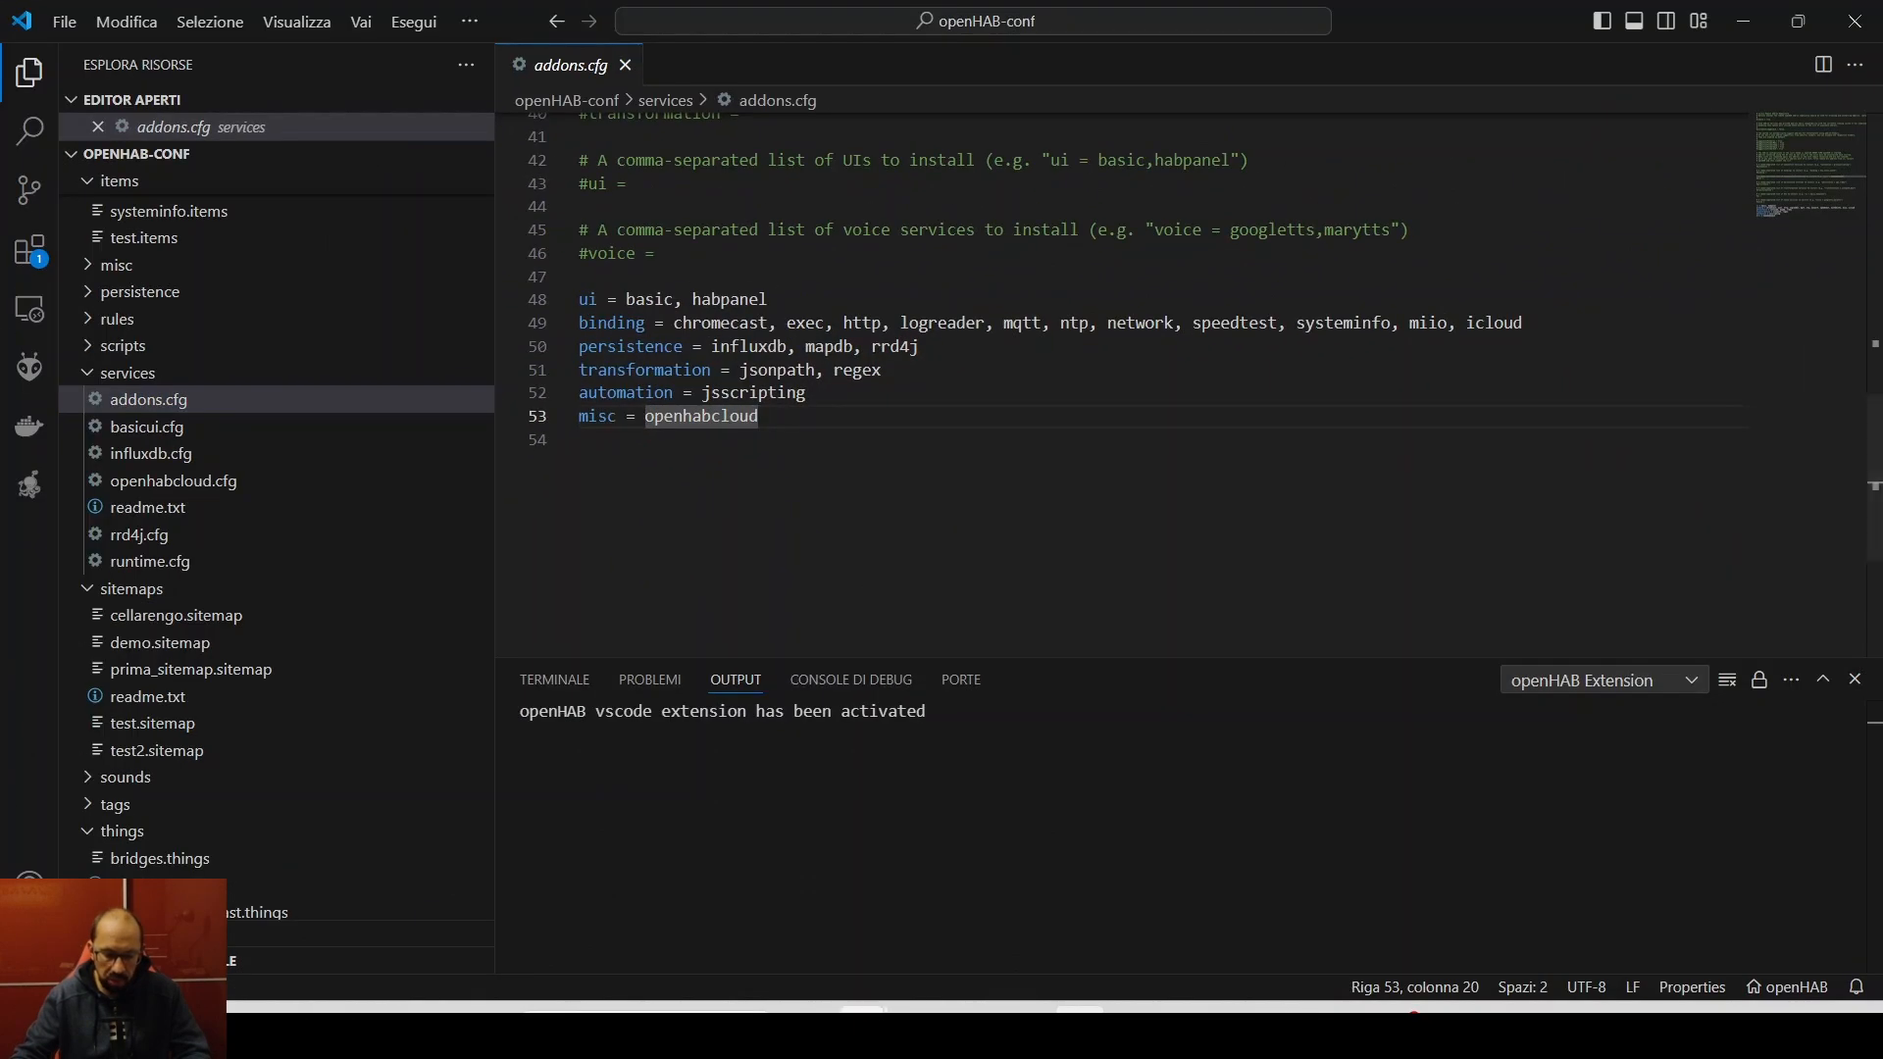
mouse_move(876, 933)
click(782, 916)
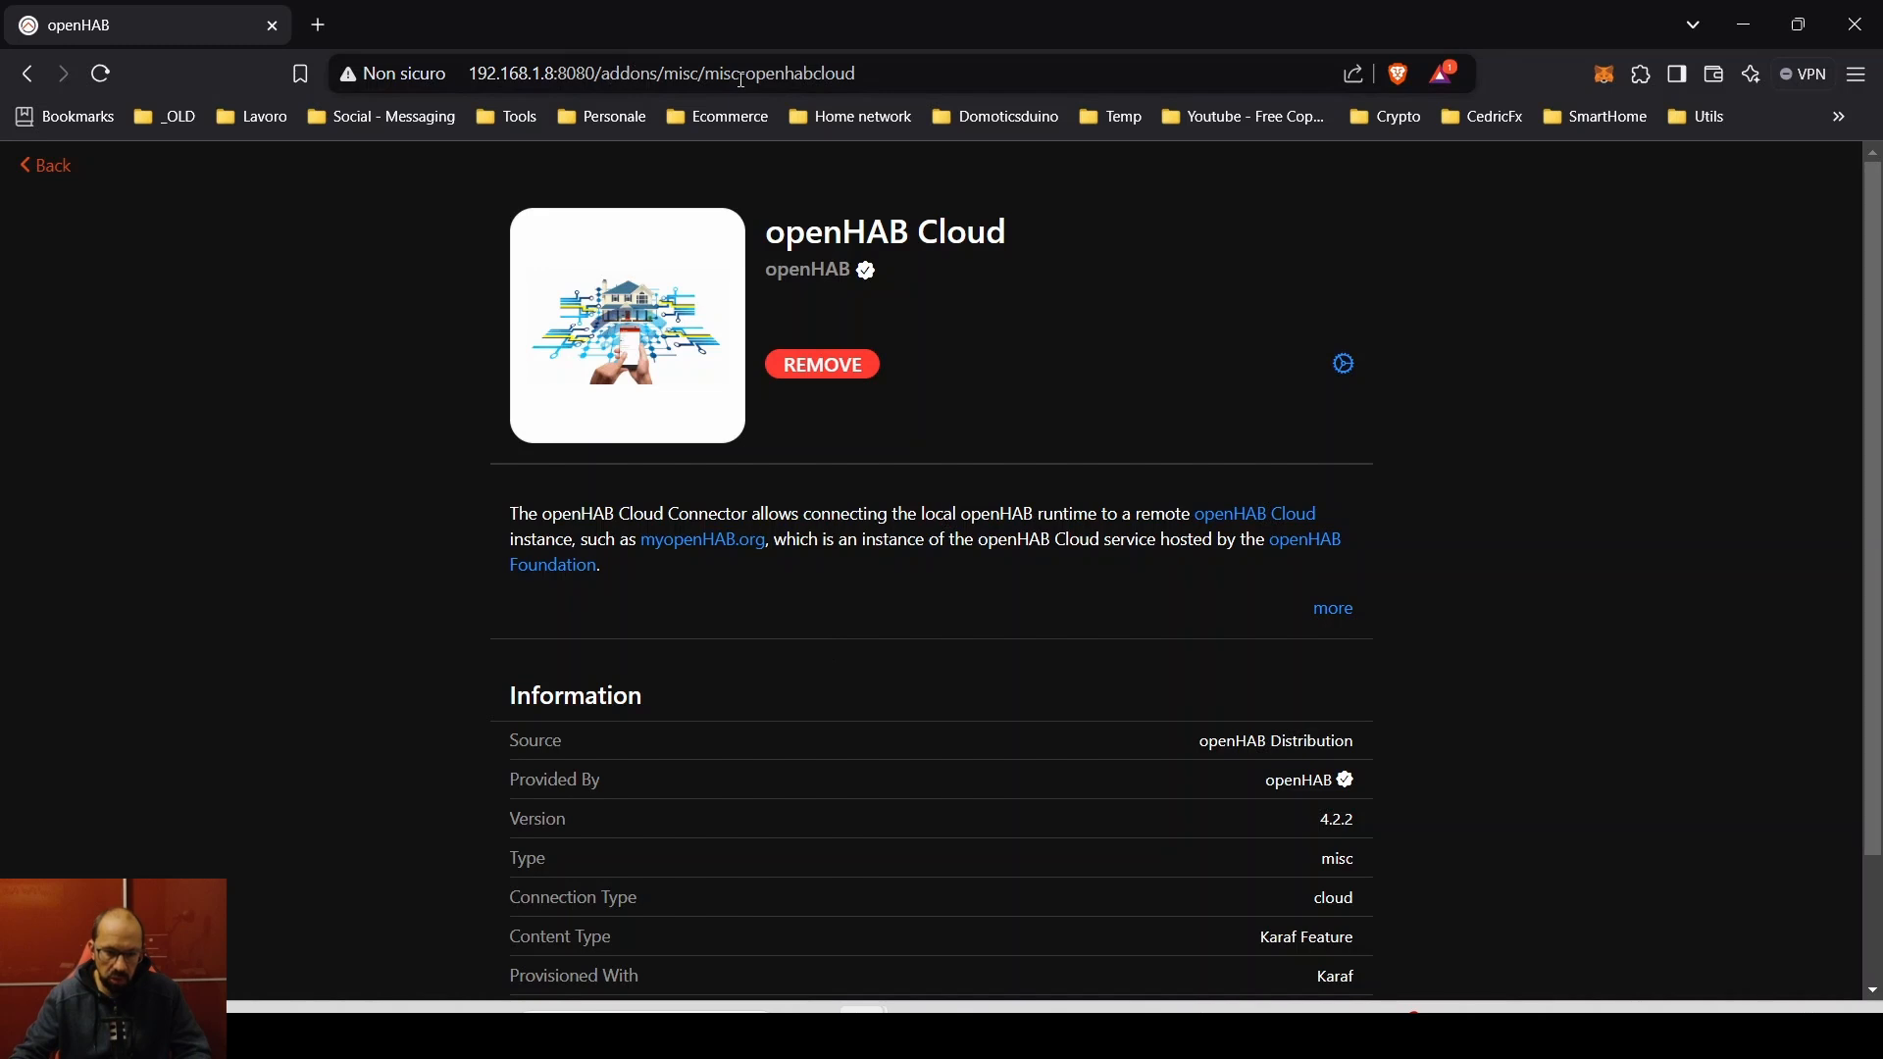
- Highlight misc in the add-on page URL, then minimize VS Code to leave the browser showing
double_click(686, 75)
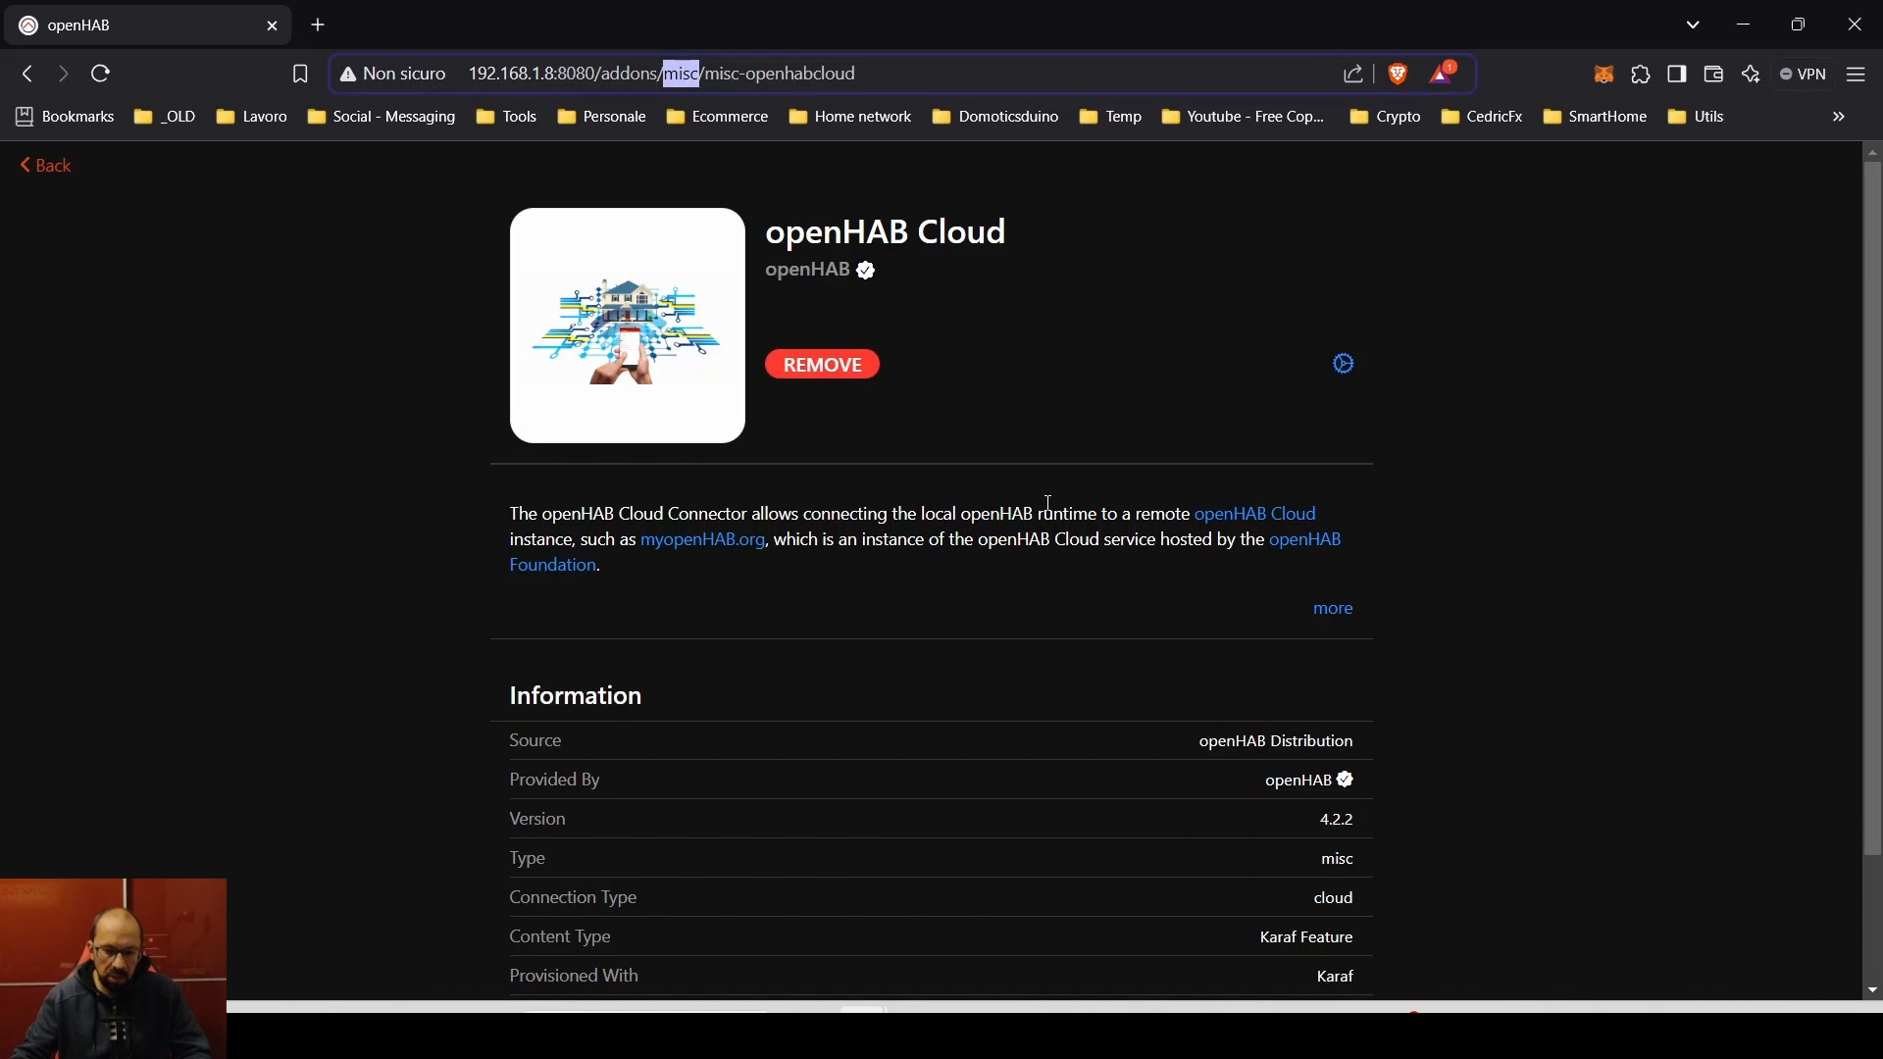
click(1049, 505)
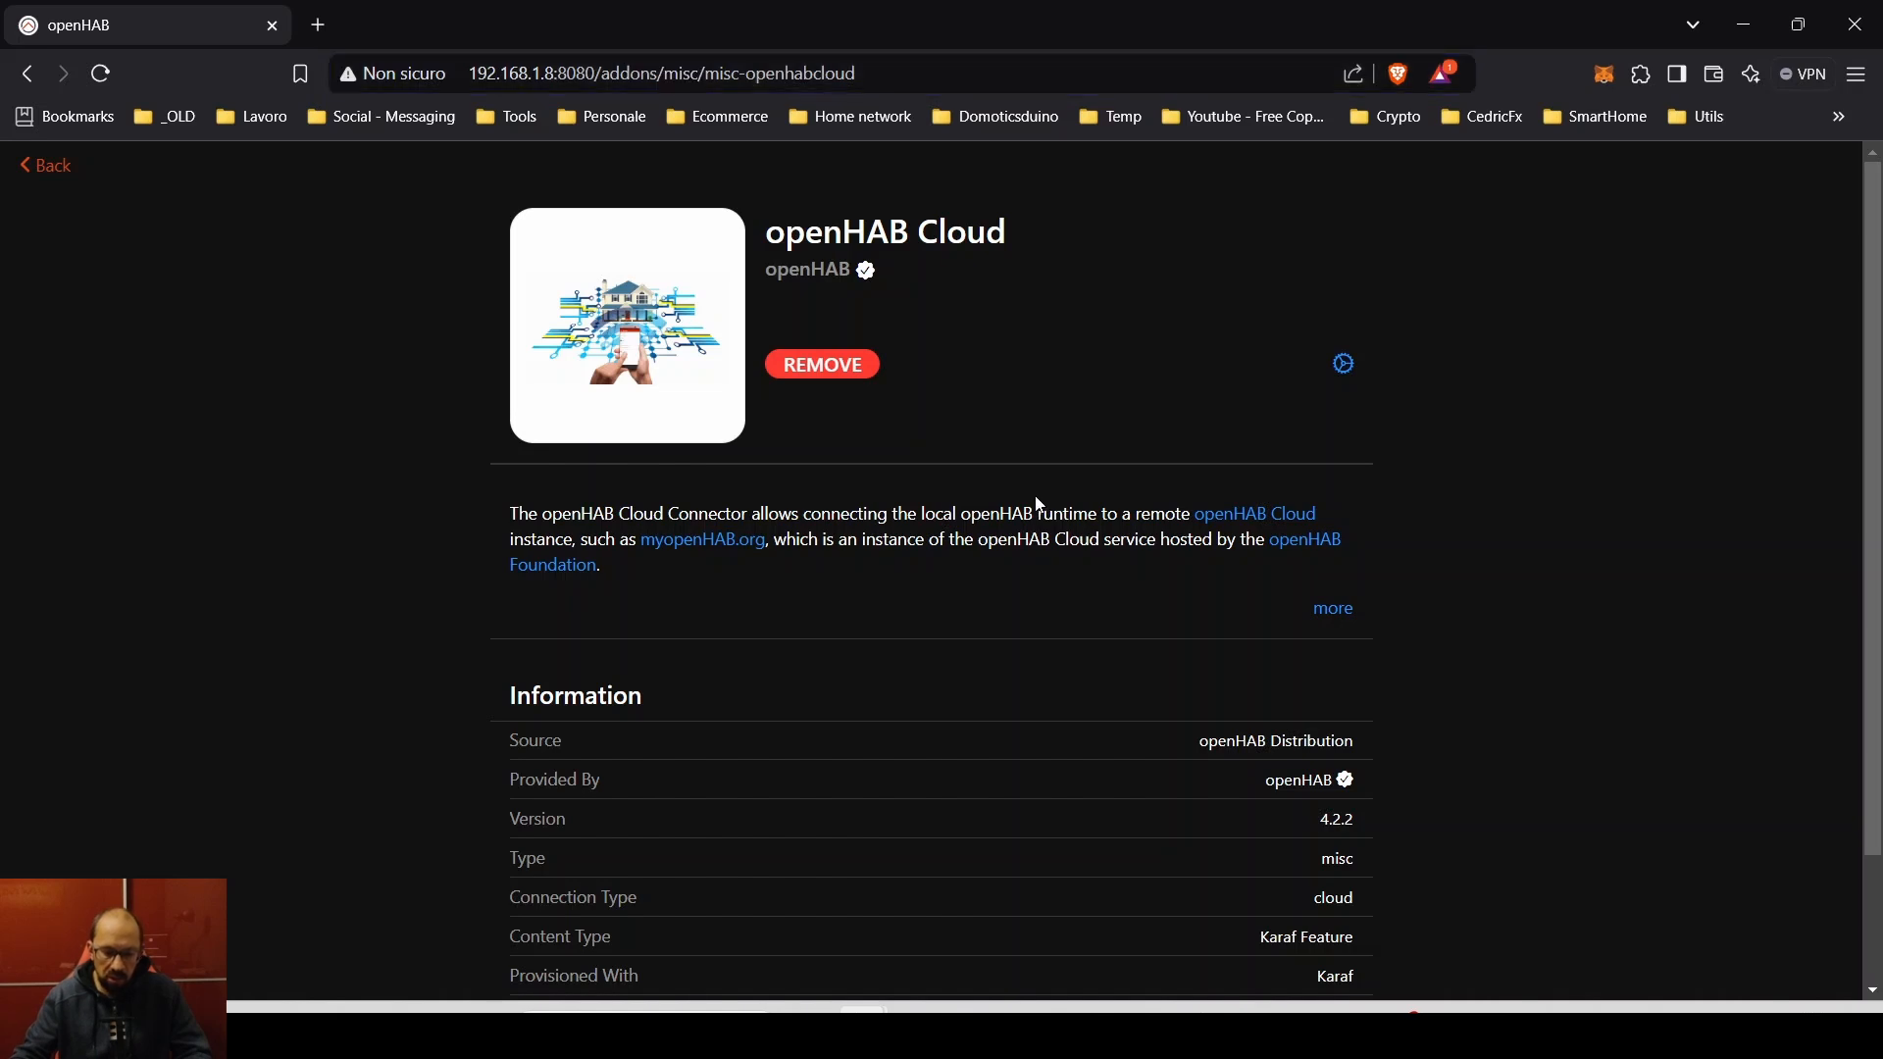
click(1080, 1028)
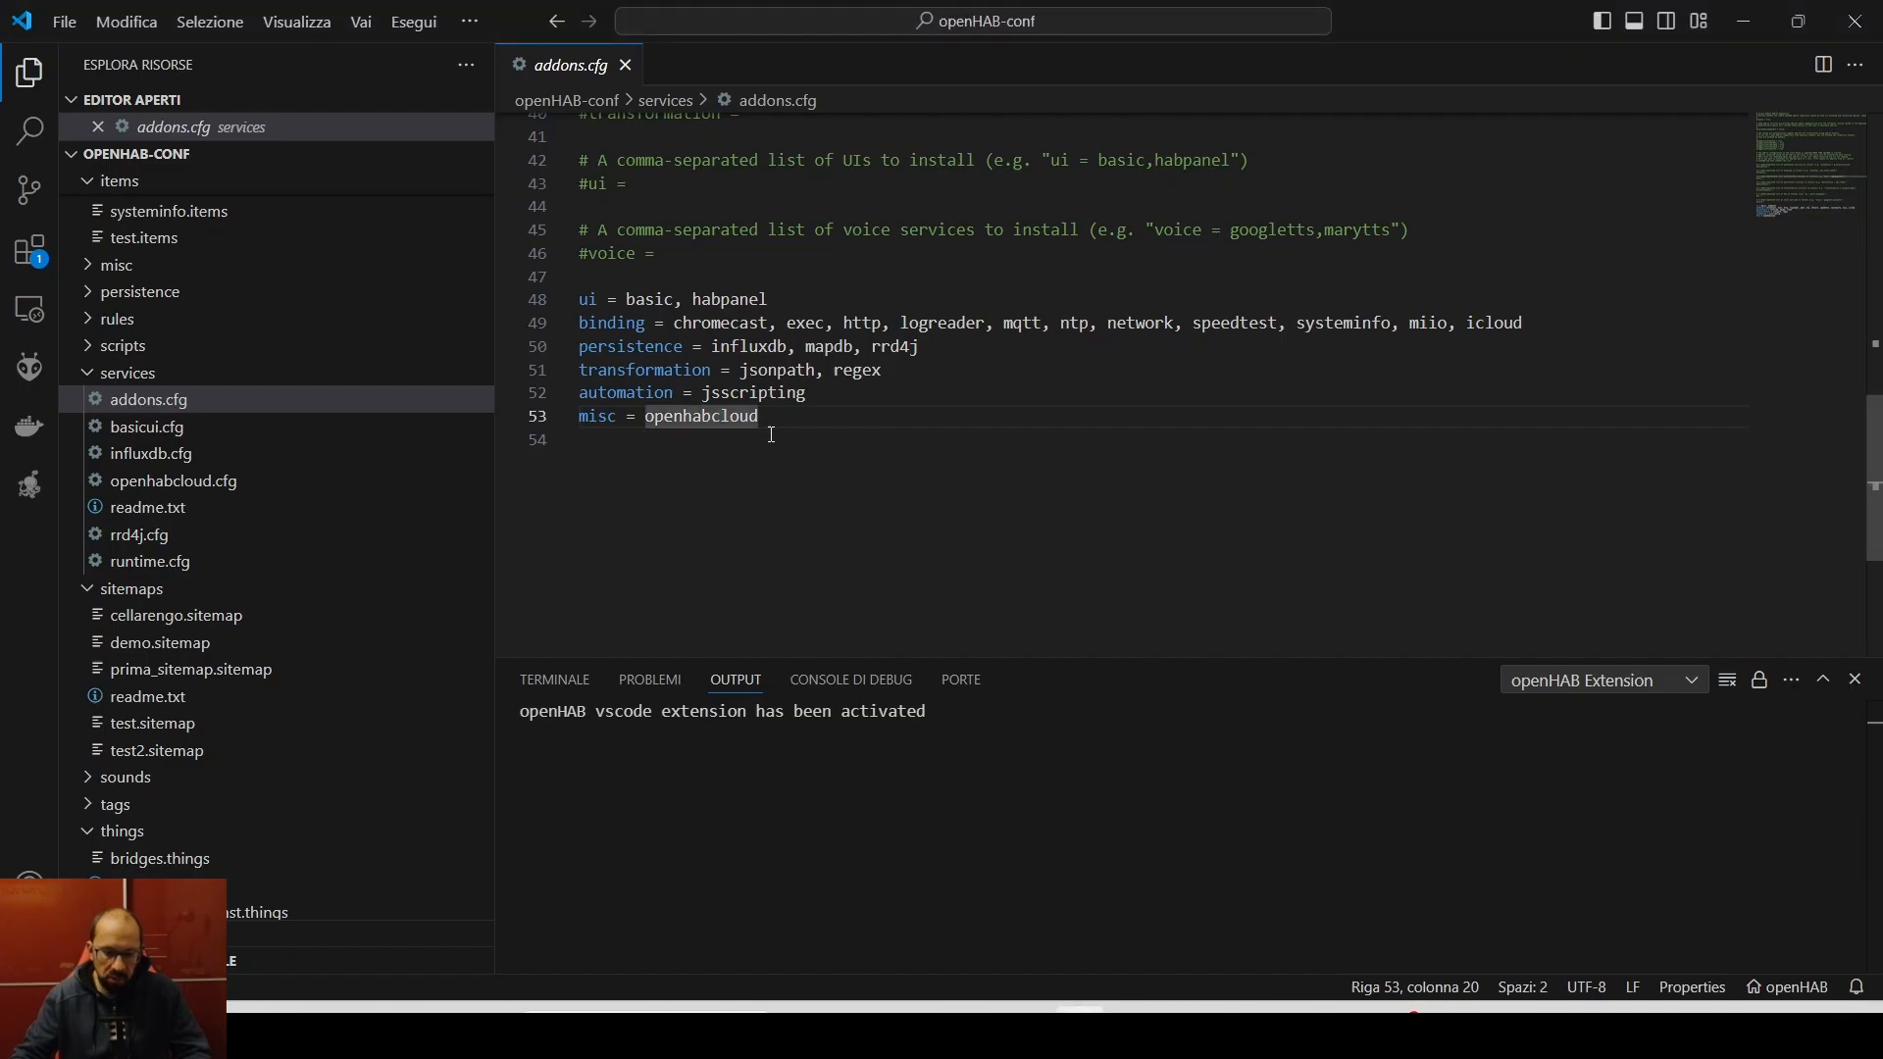
click(1079, 1027)
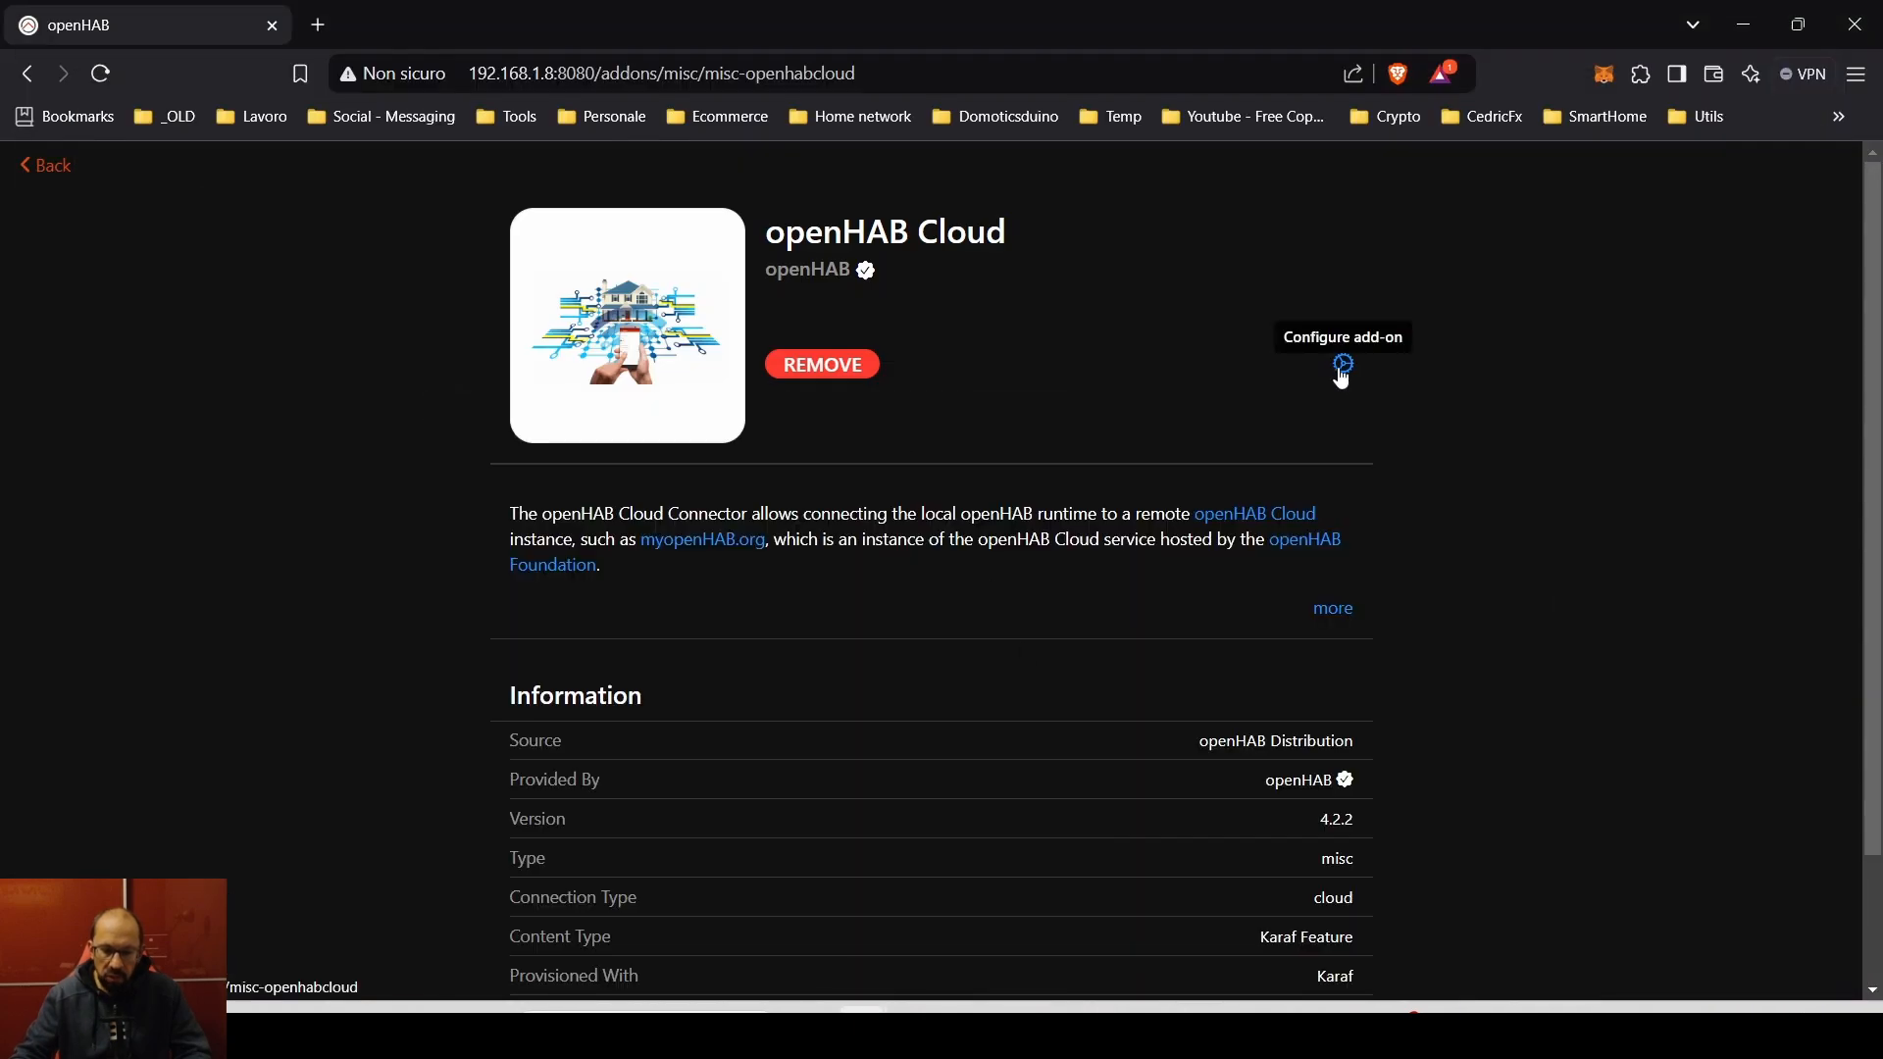
click(1344, 365)
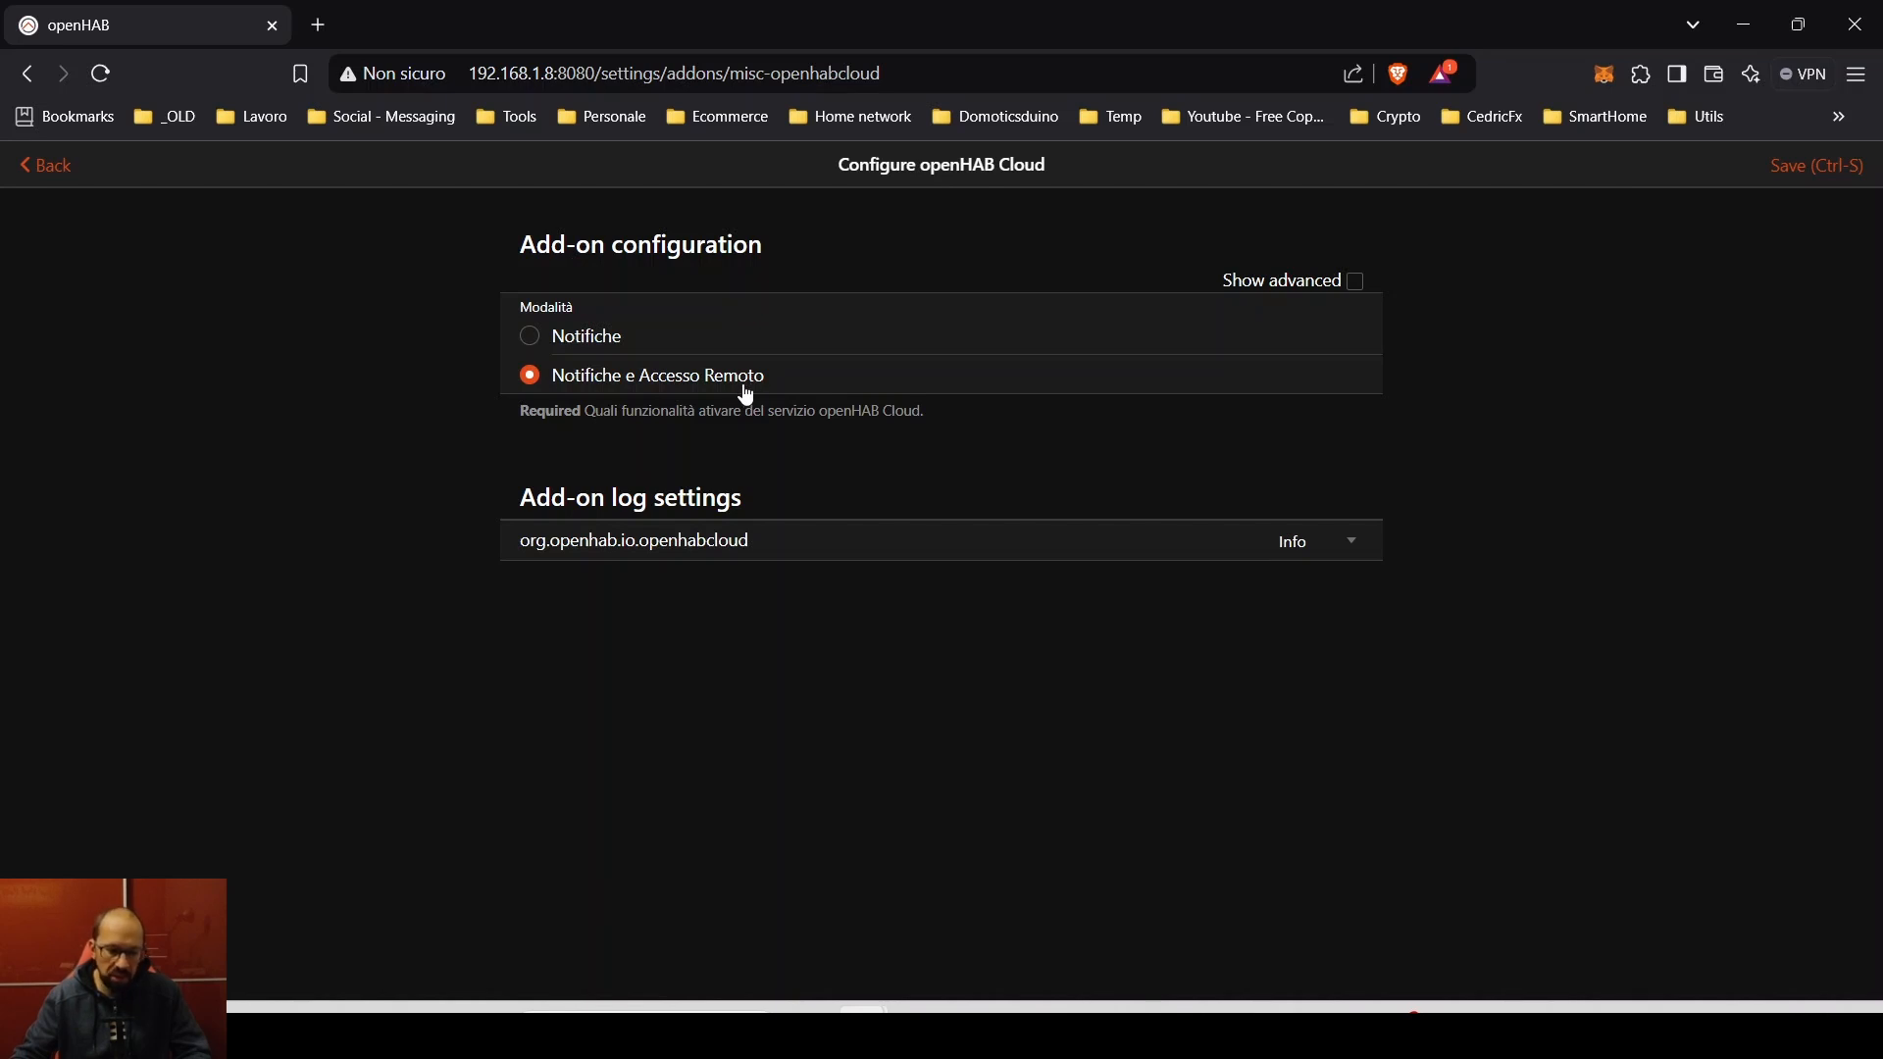
click(1355, 281)
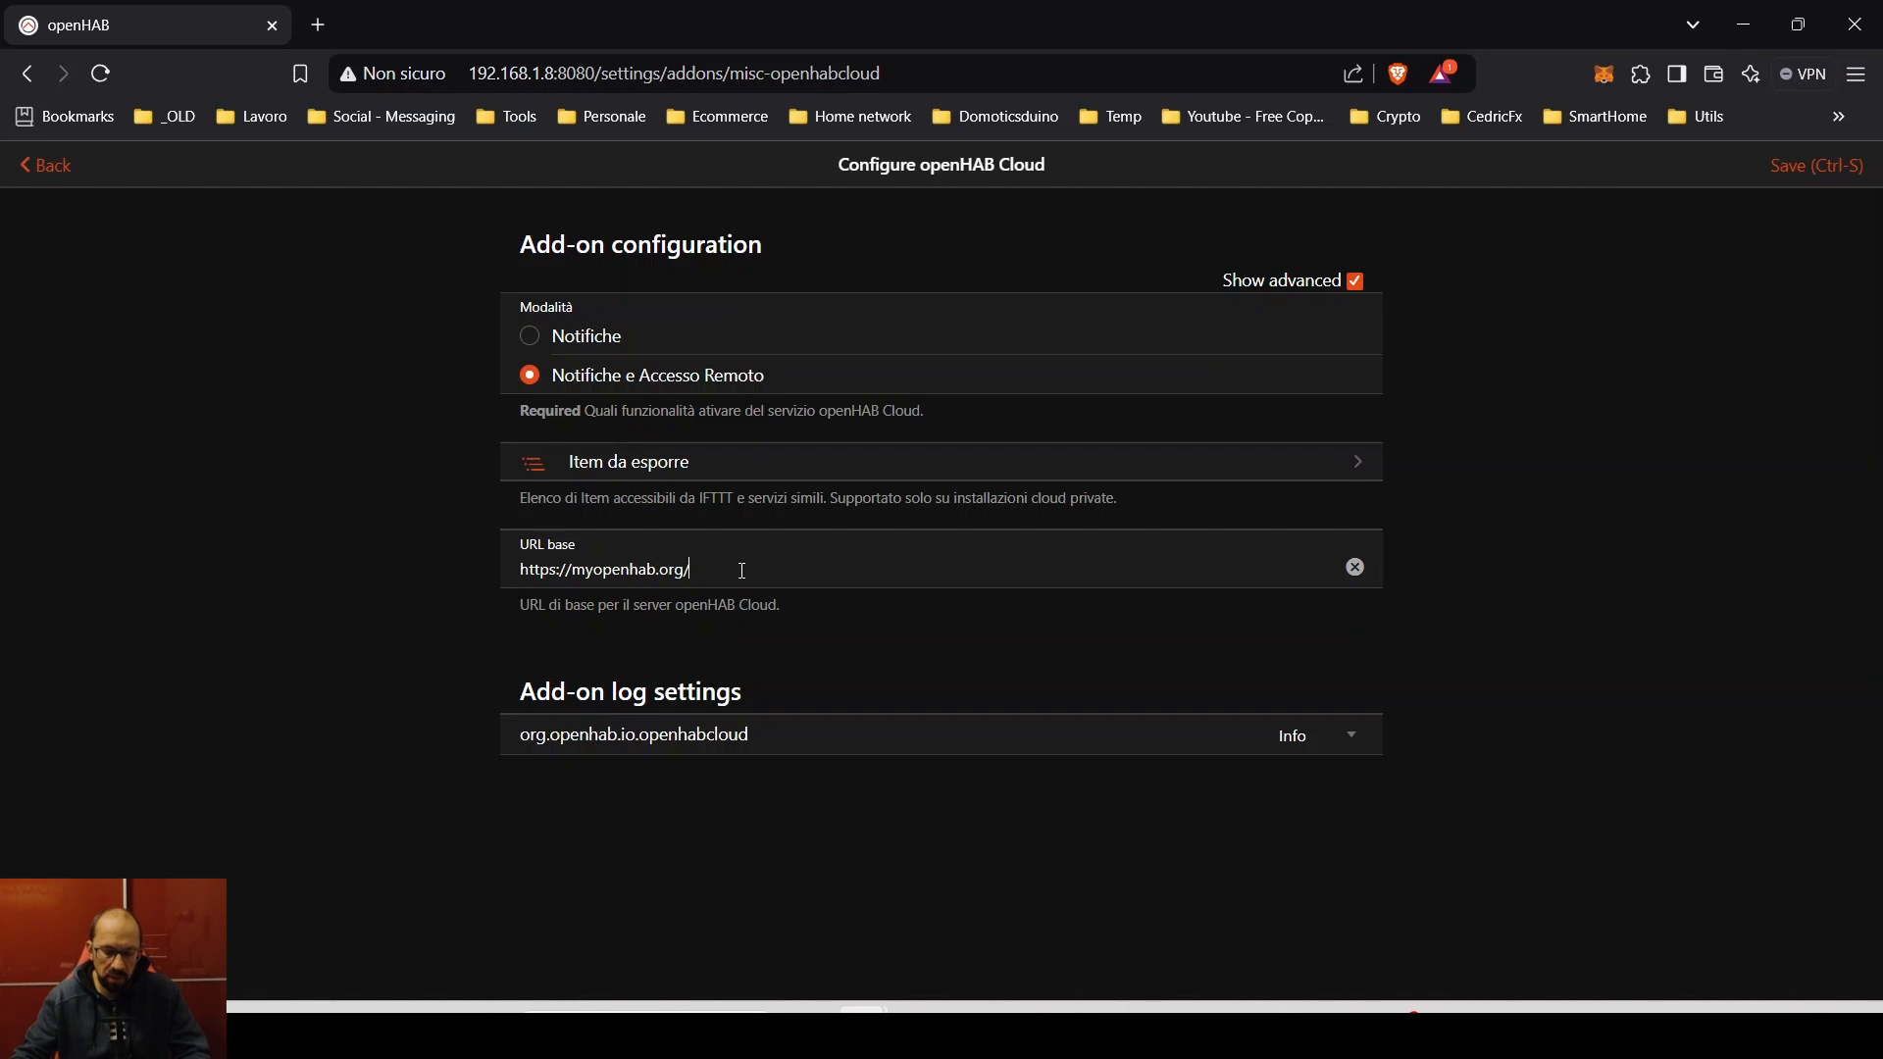
click(736, 572)
- Enter the e-mail and a nine-character password in the myopenhab.org registration form
key(alt+Left)
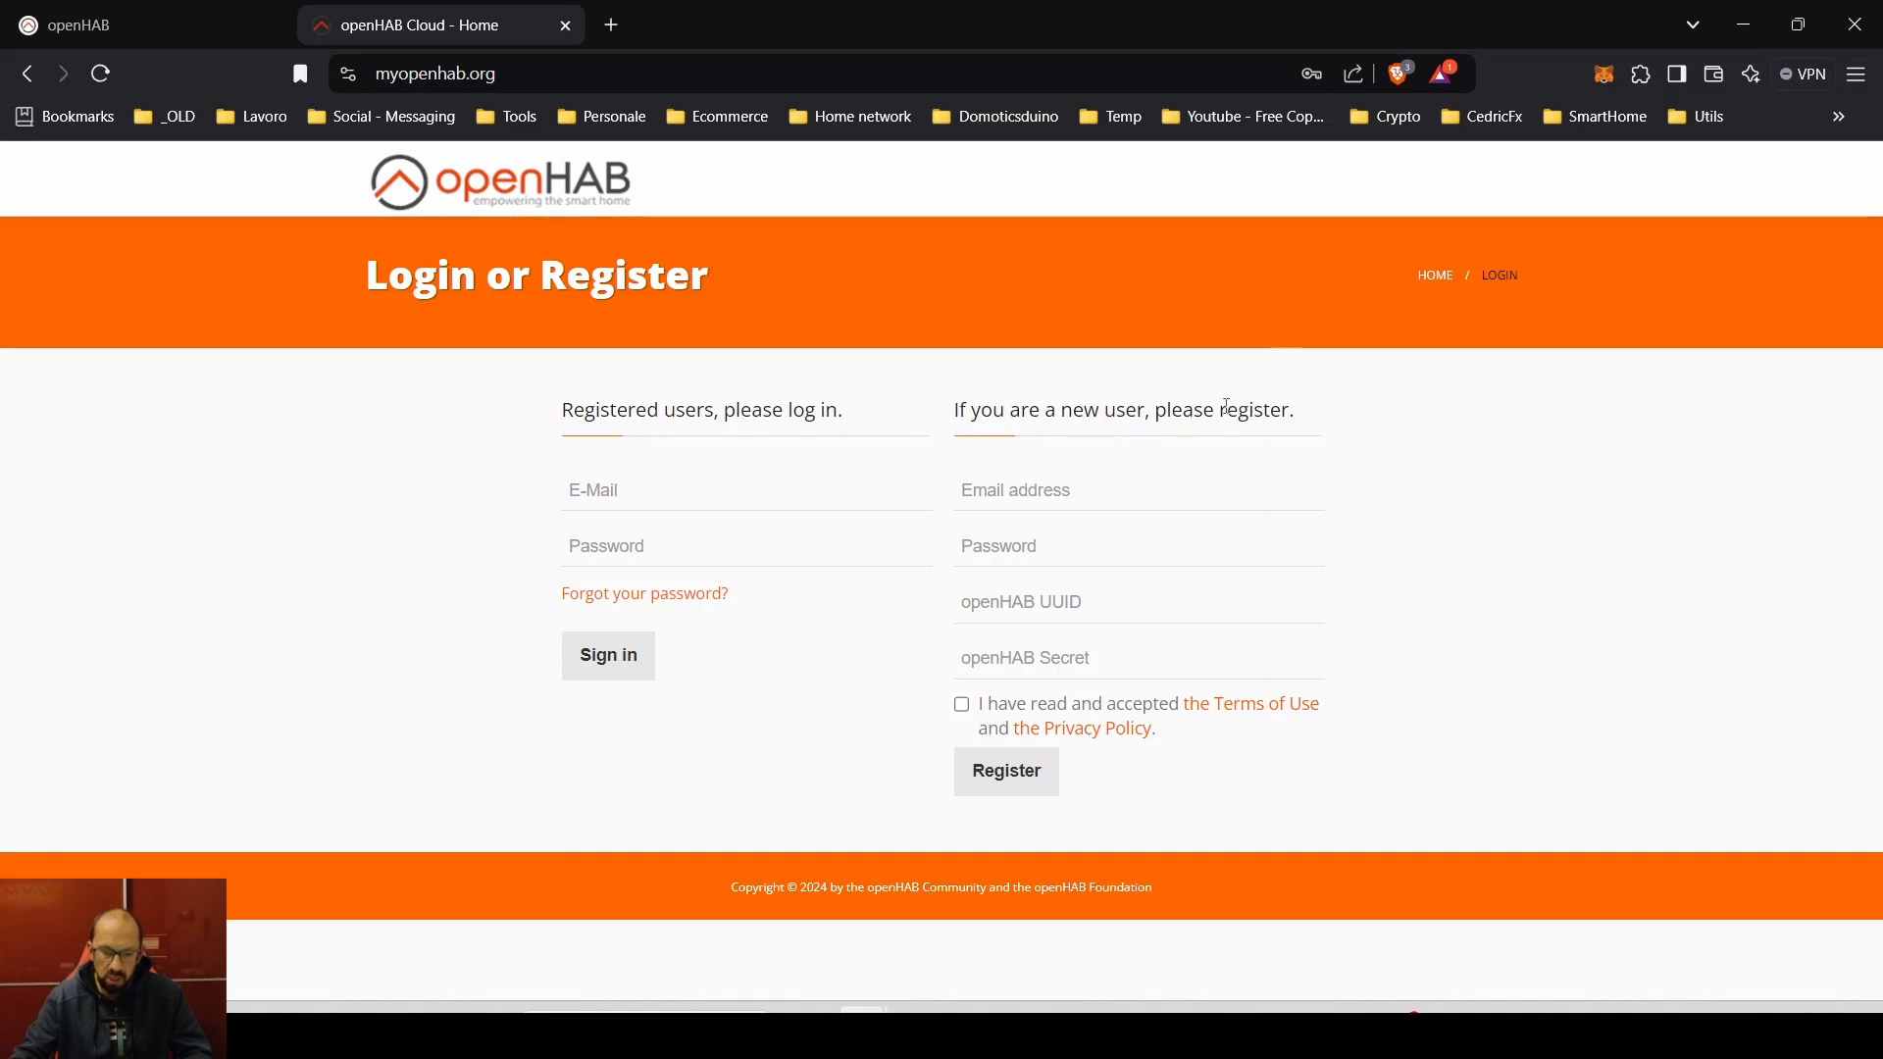
click(1122, 495)
drag(1083, 546, 845, 547)
text(•••••)
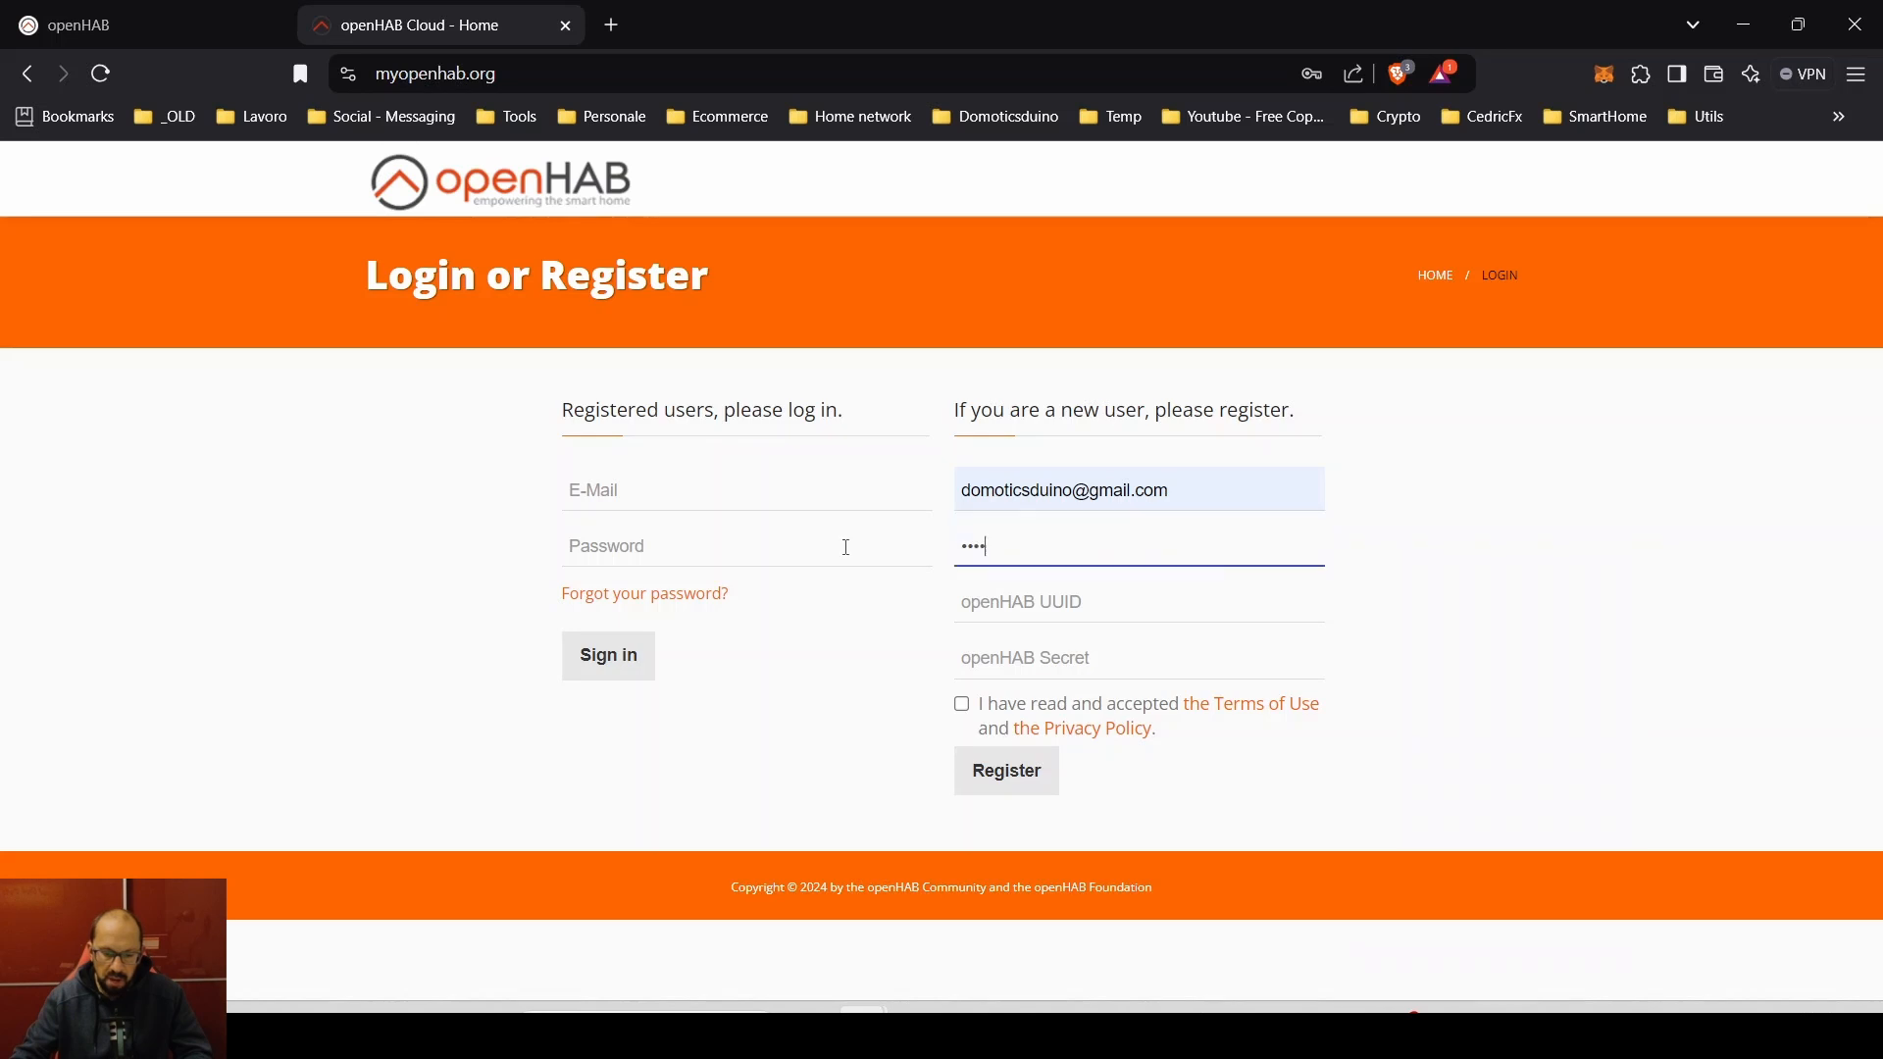
key(ctrl+a)
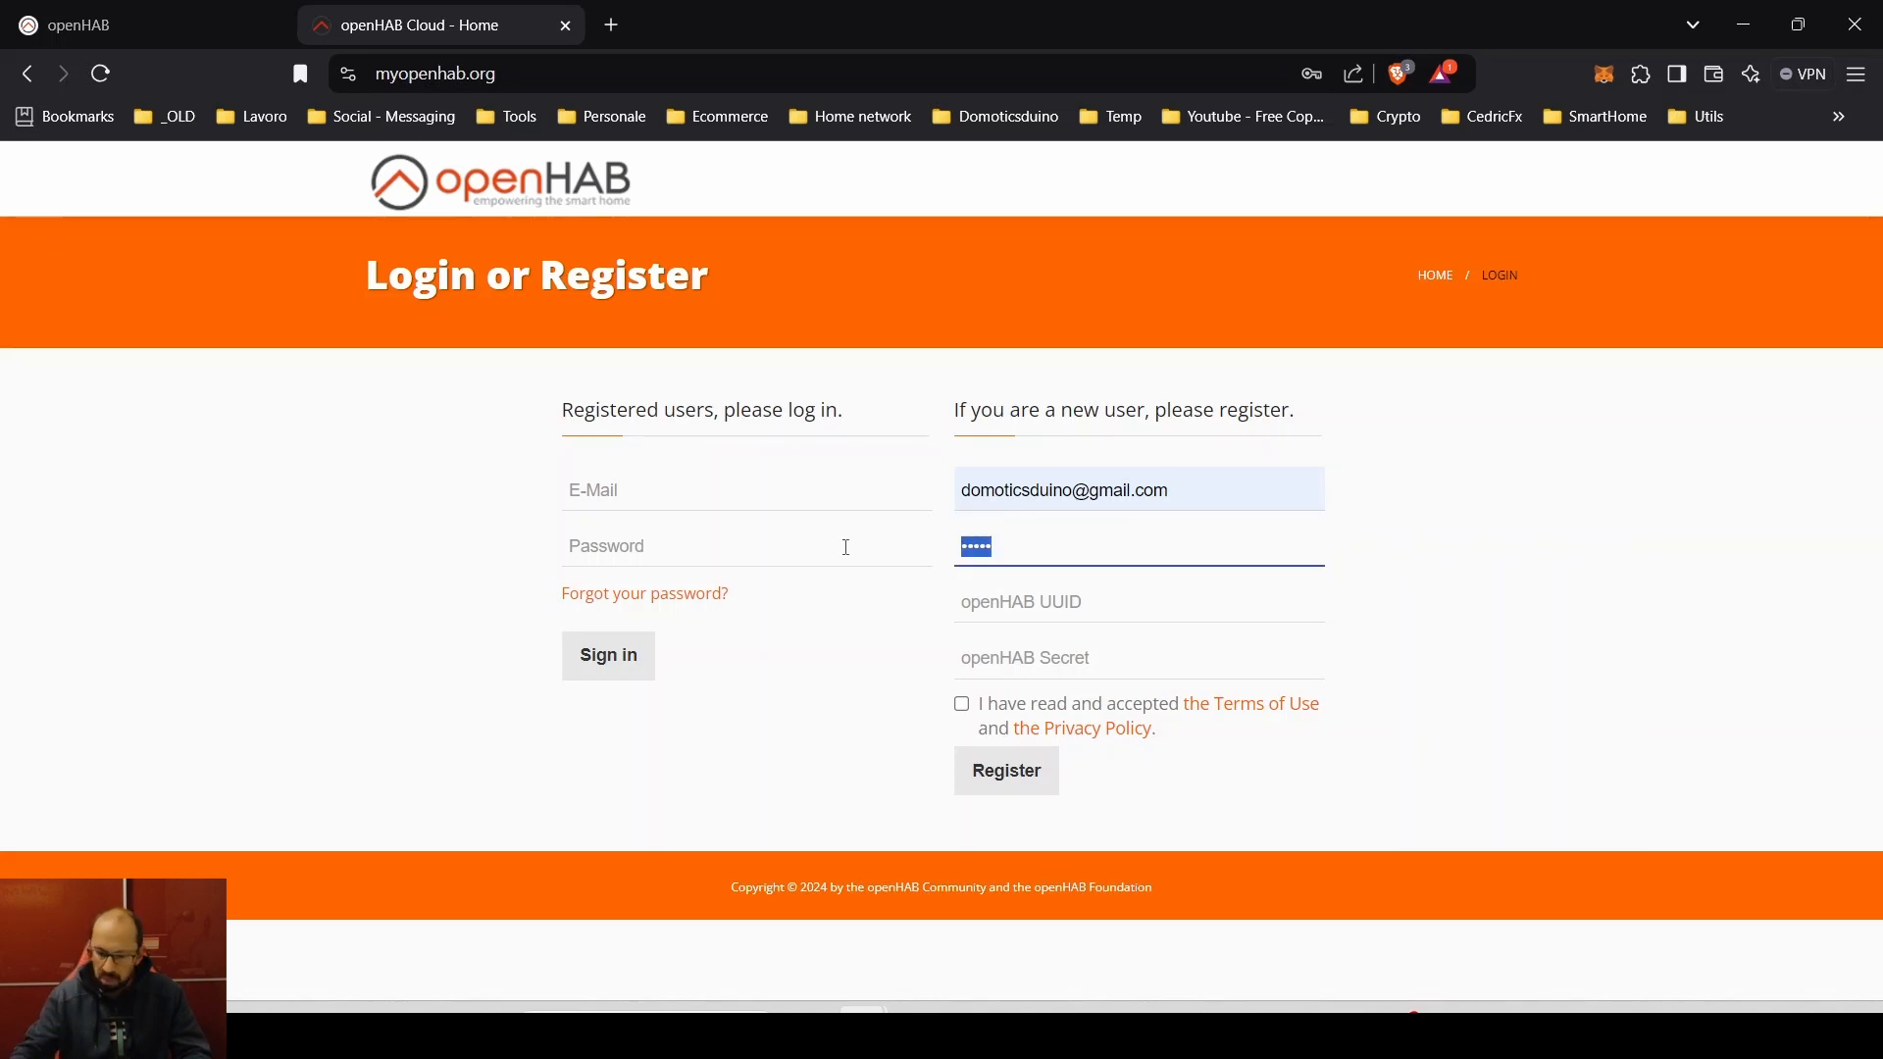
text(•••••••••)
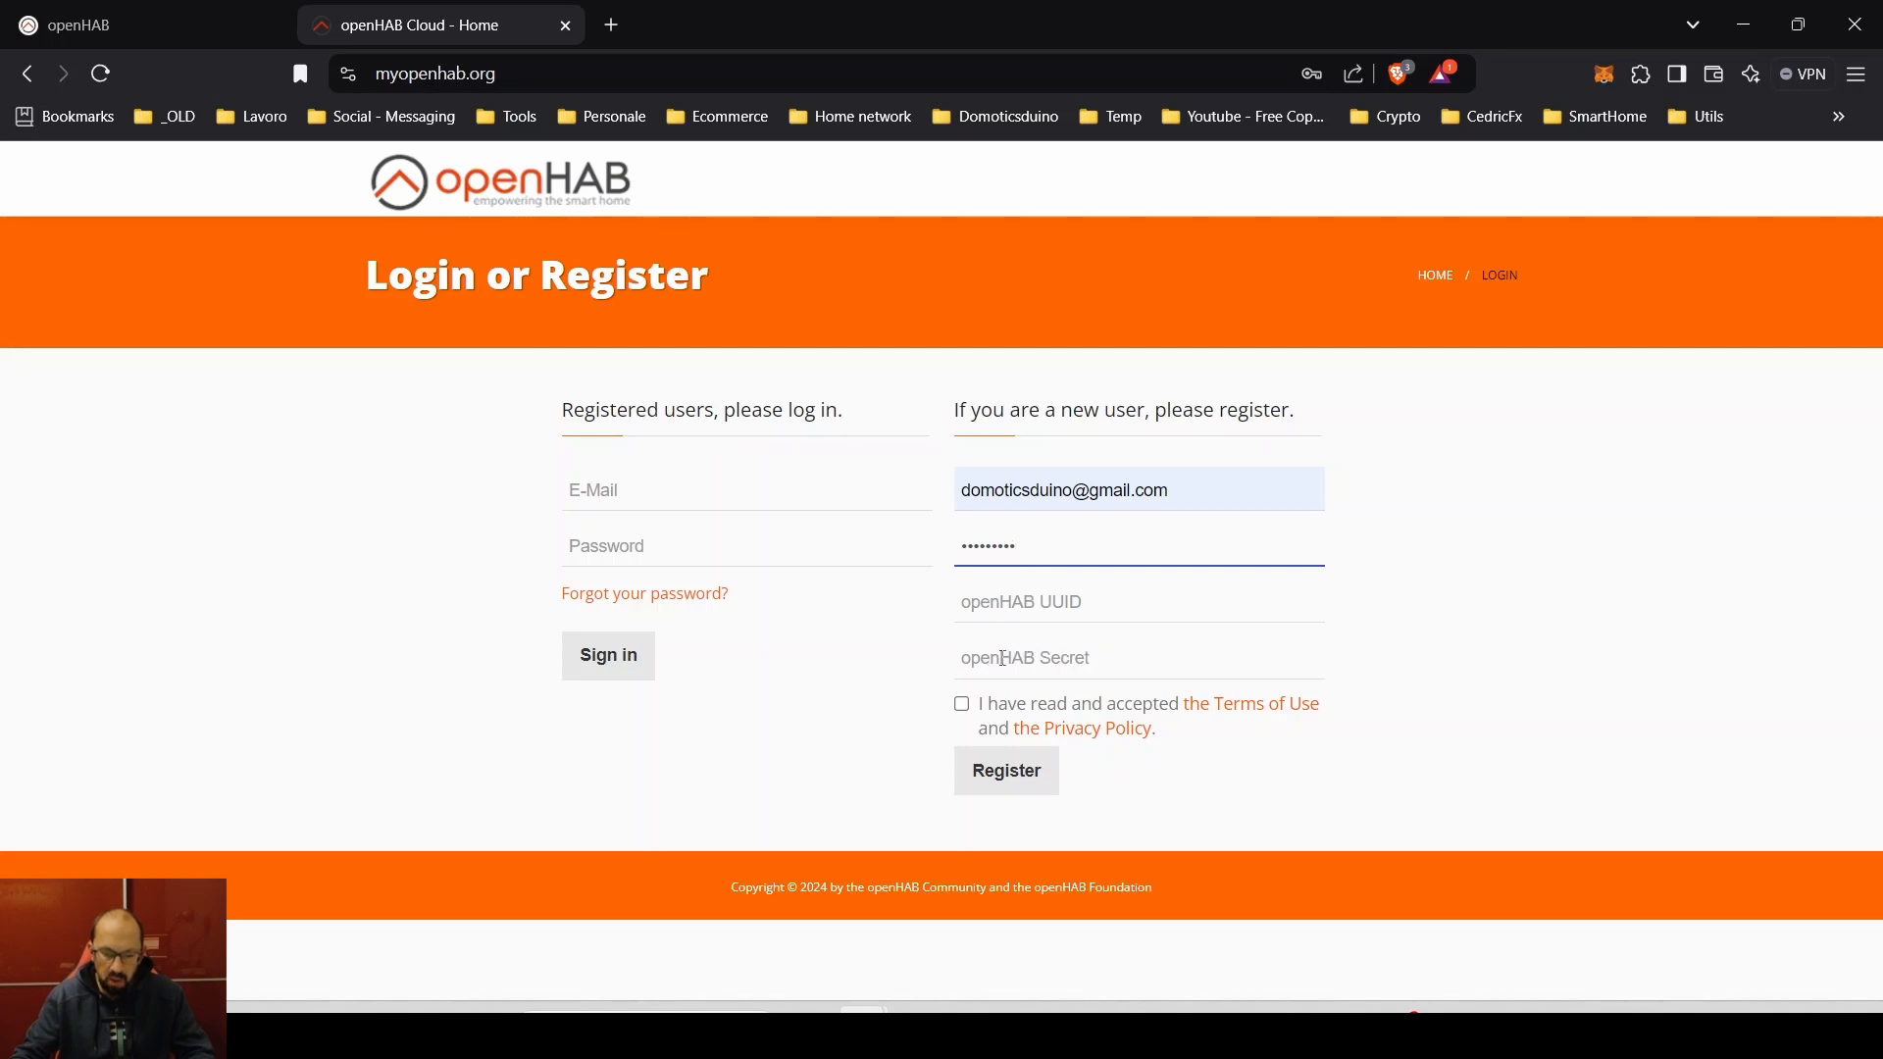
mouse_move(1111, 660)
mouse_move(1075, 601)
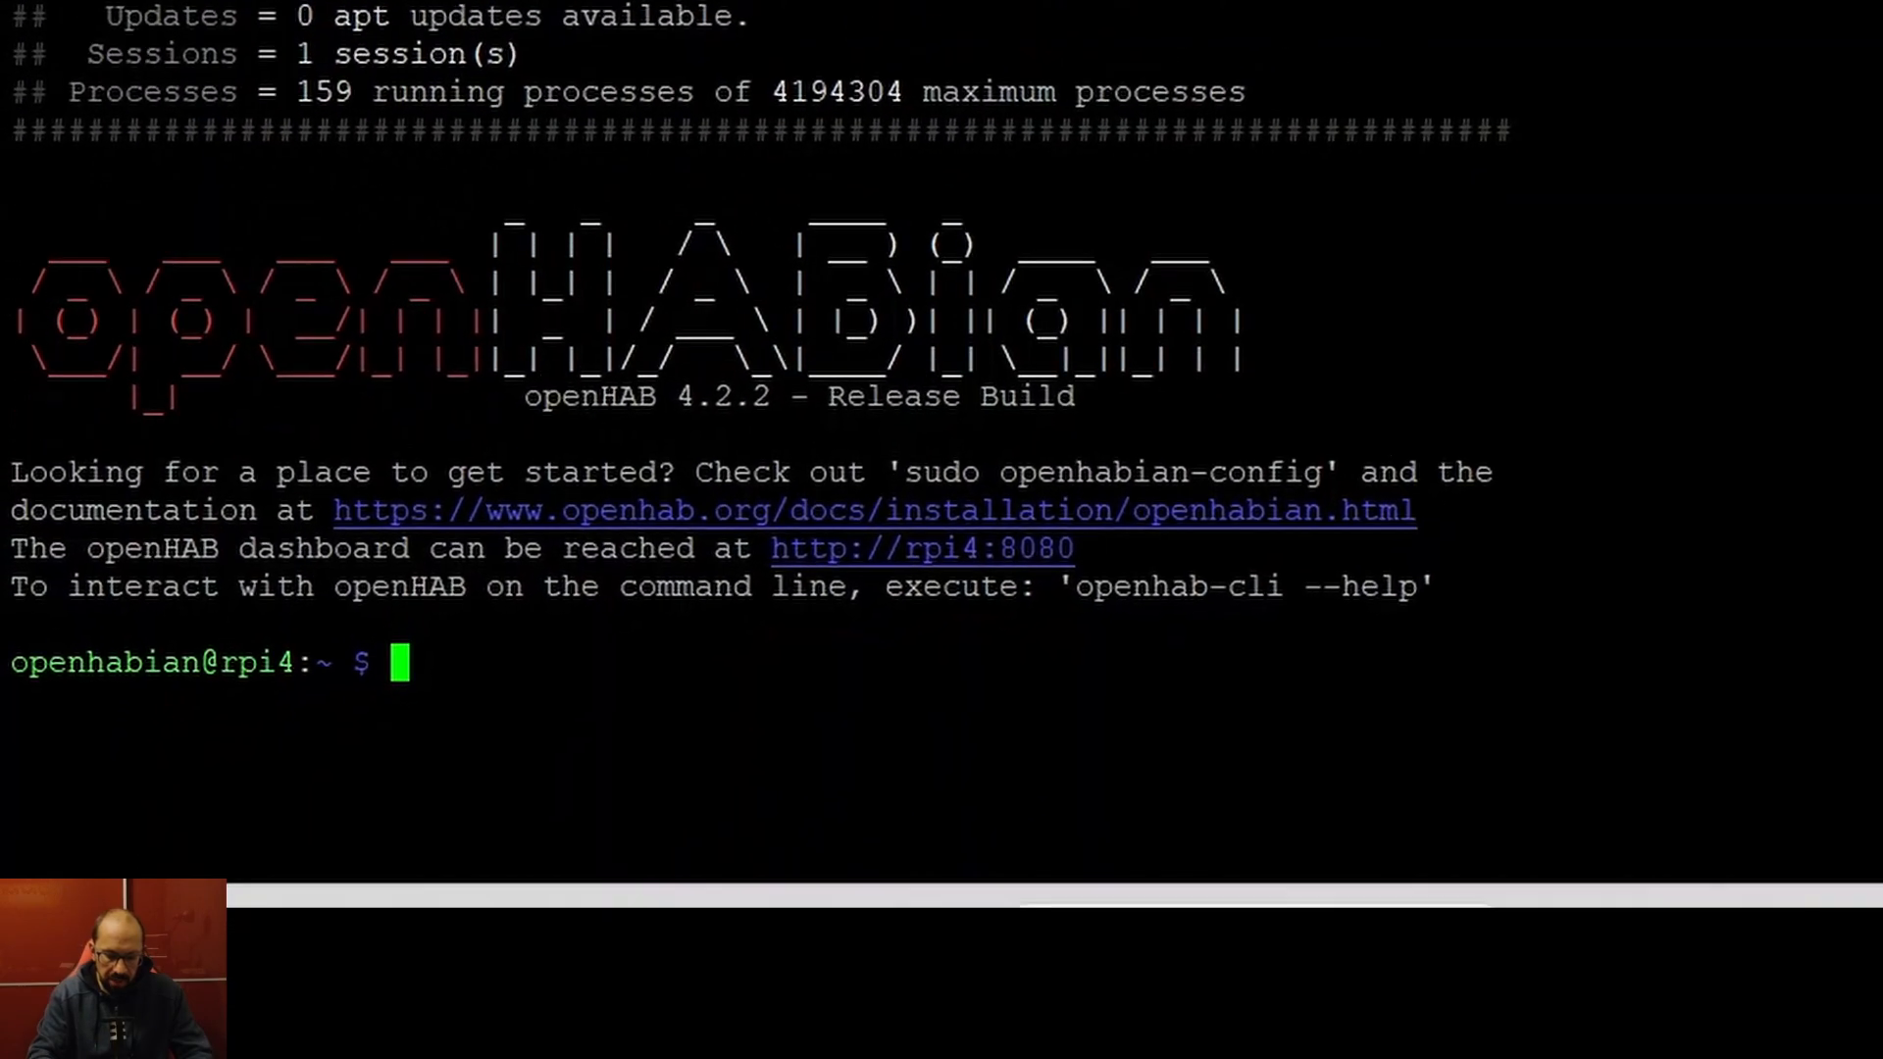
- Print the uuid file in /var/lib/openhab and paste it into the UUID field
text(cd /var/li)
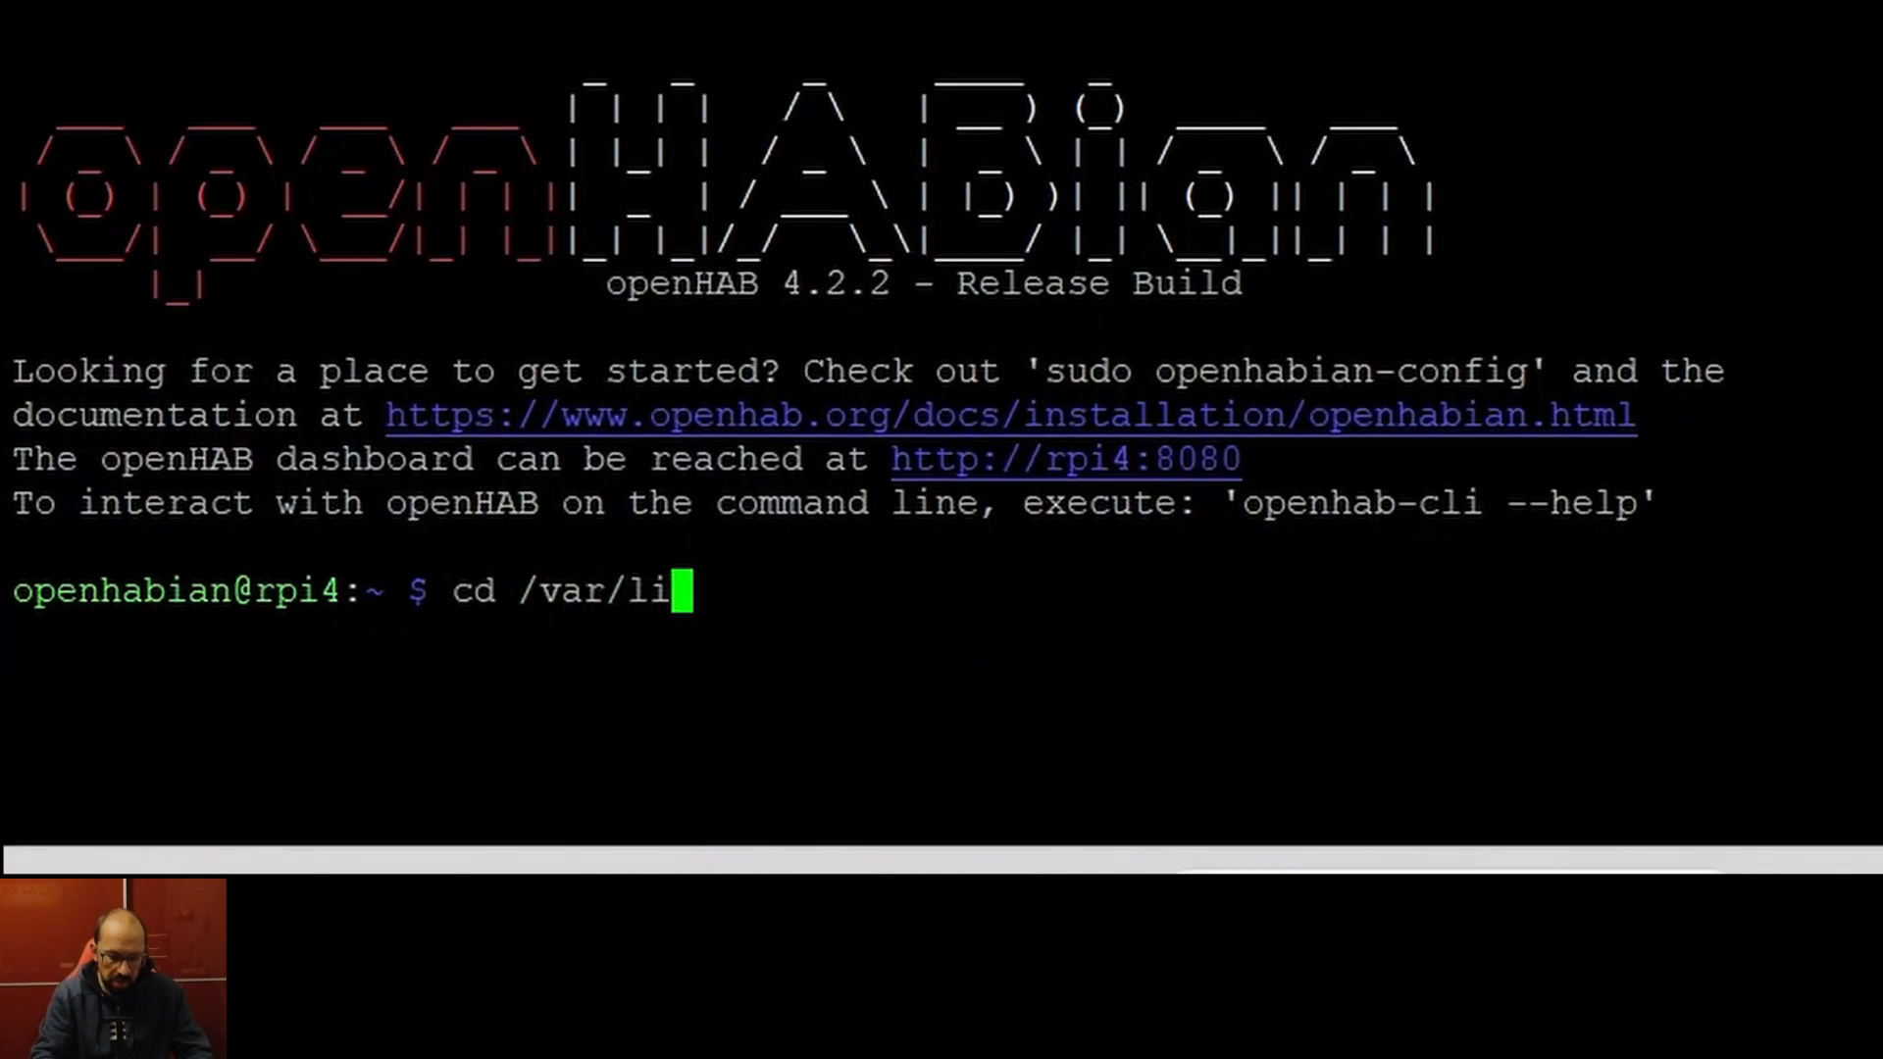
text(b/openhab/)
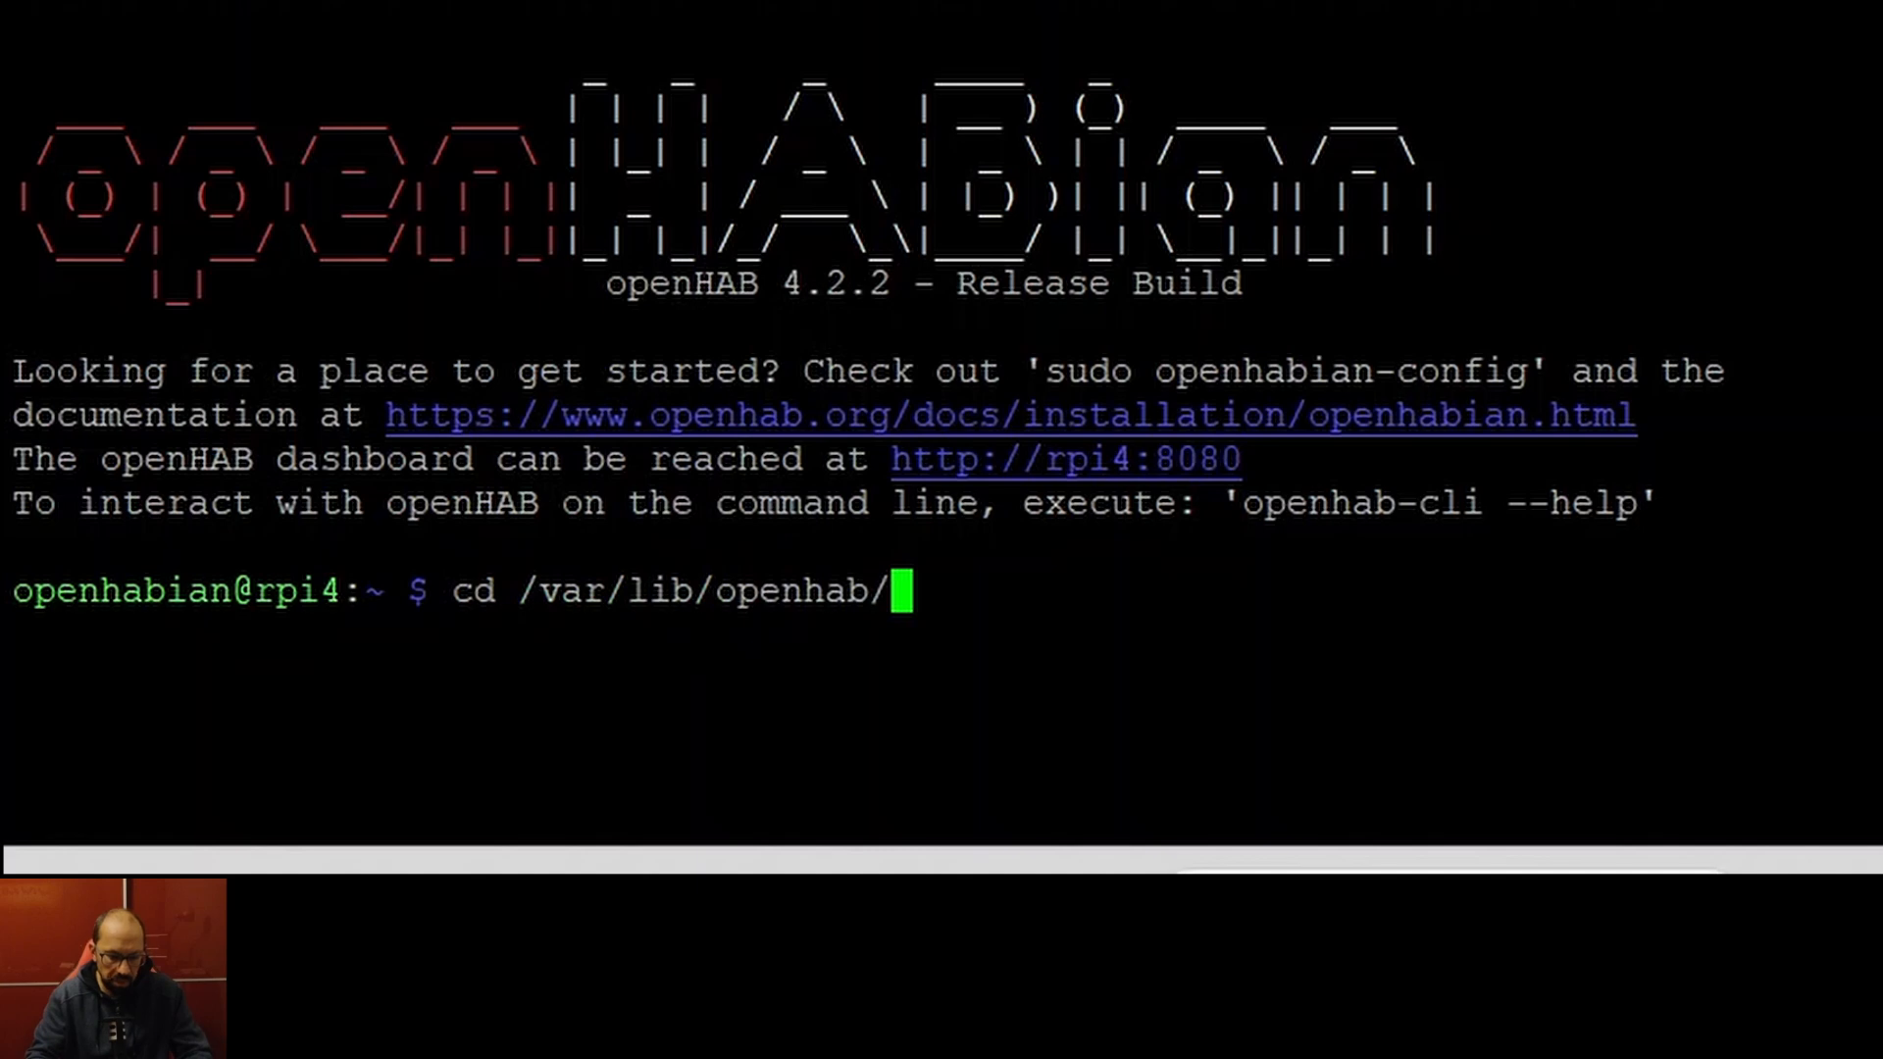
key(Return)
text(ll)
key(Return)
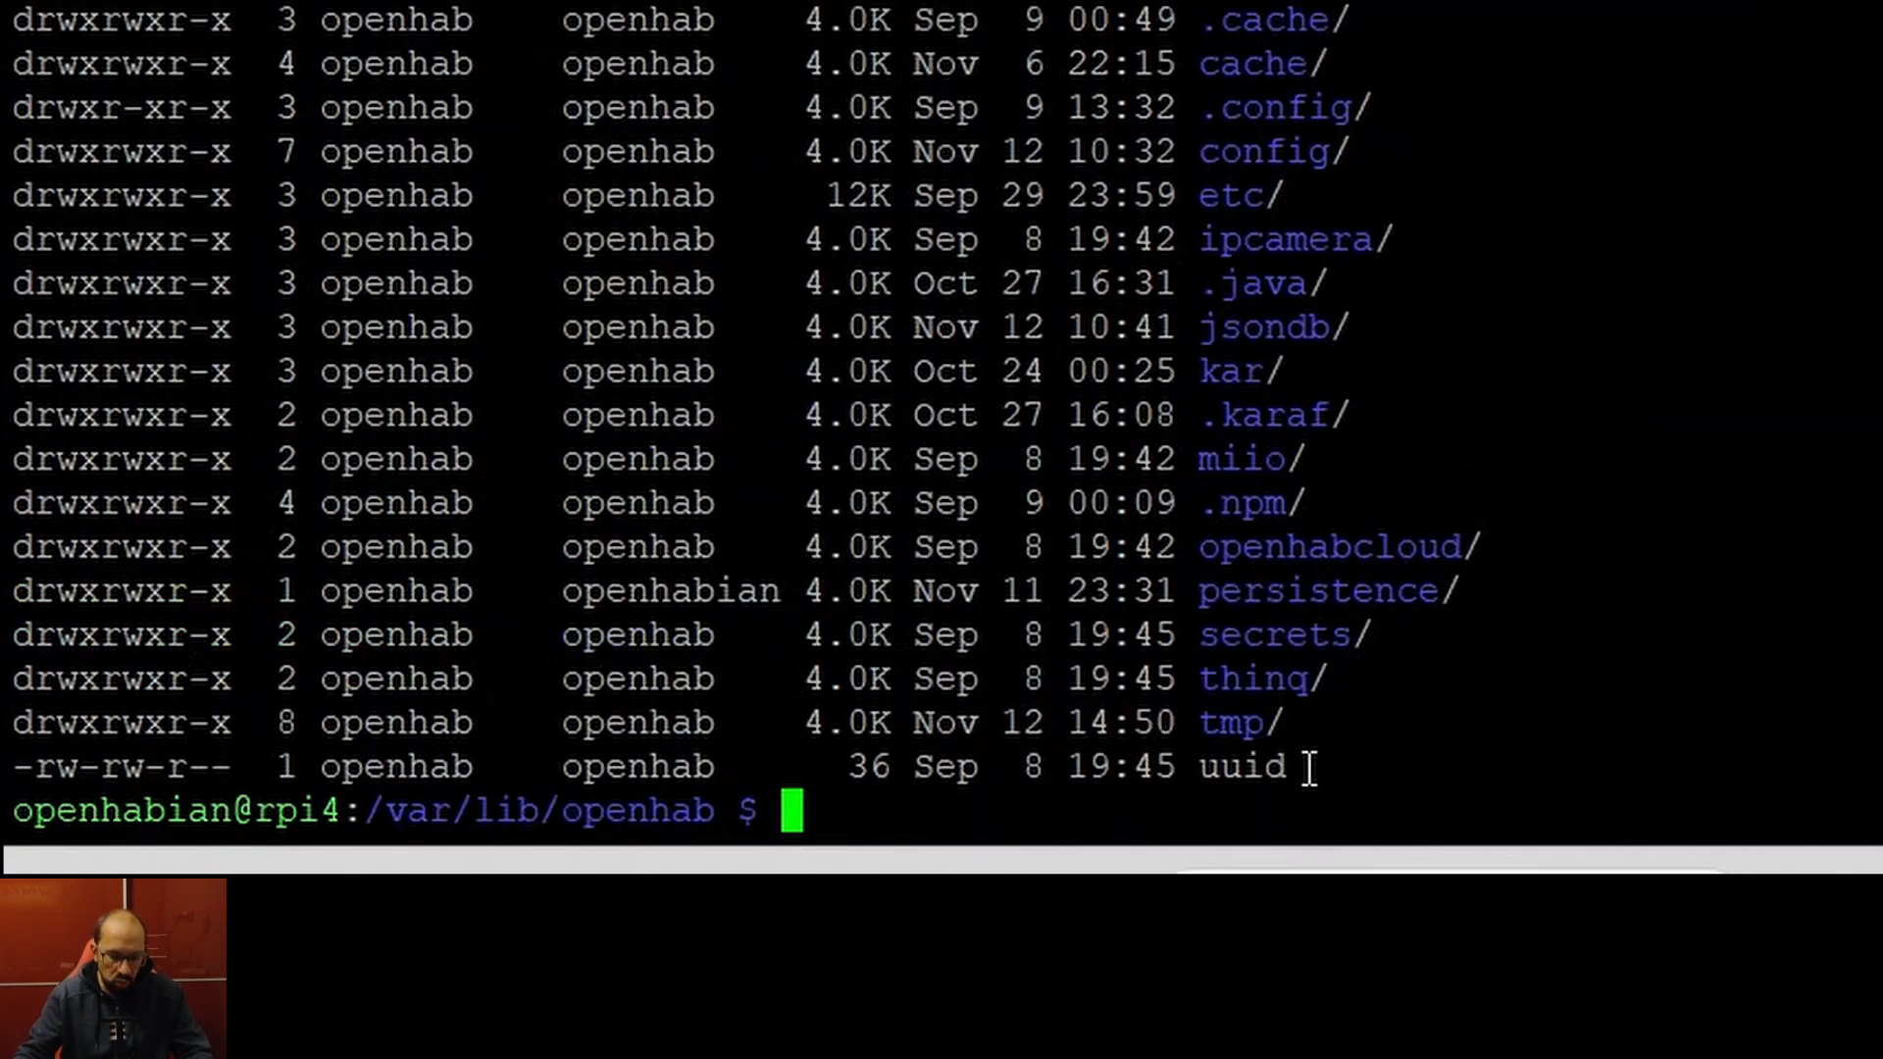
text(cat uuid)
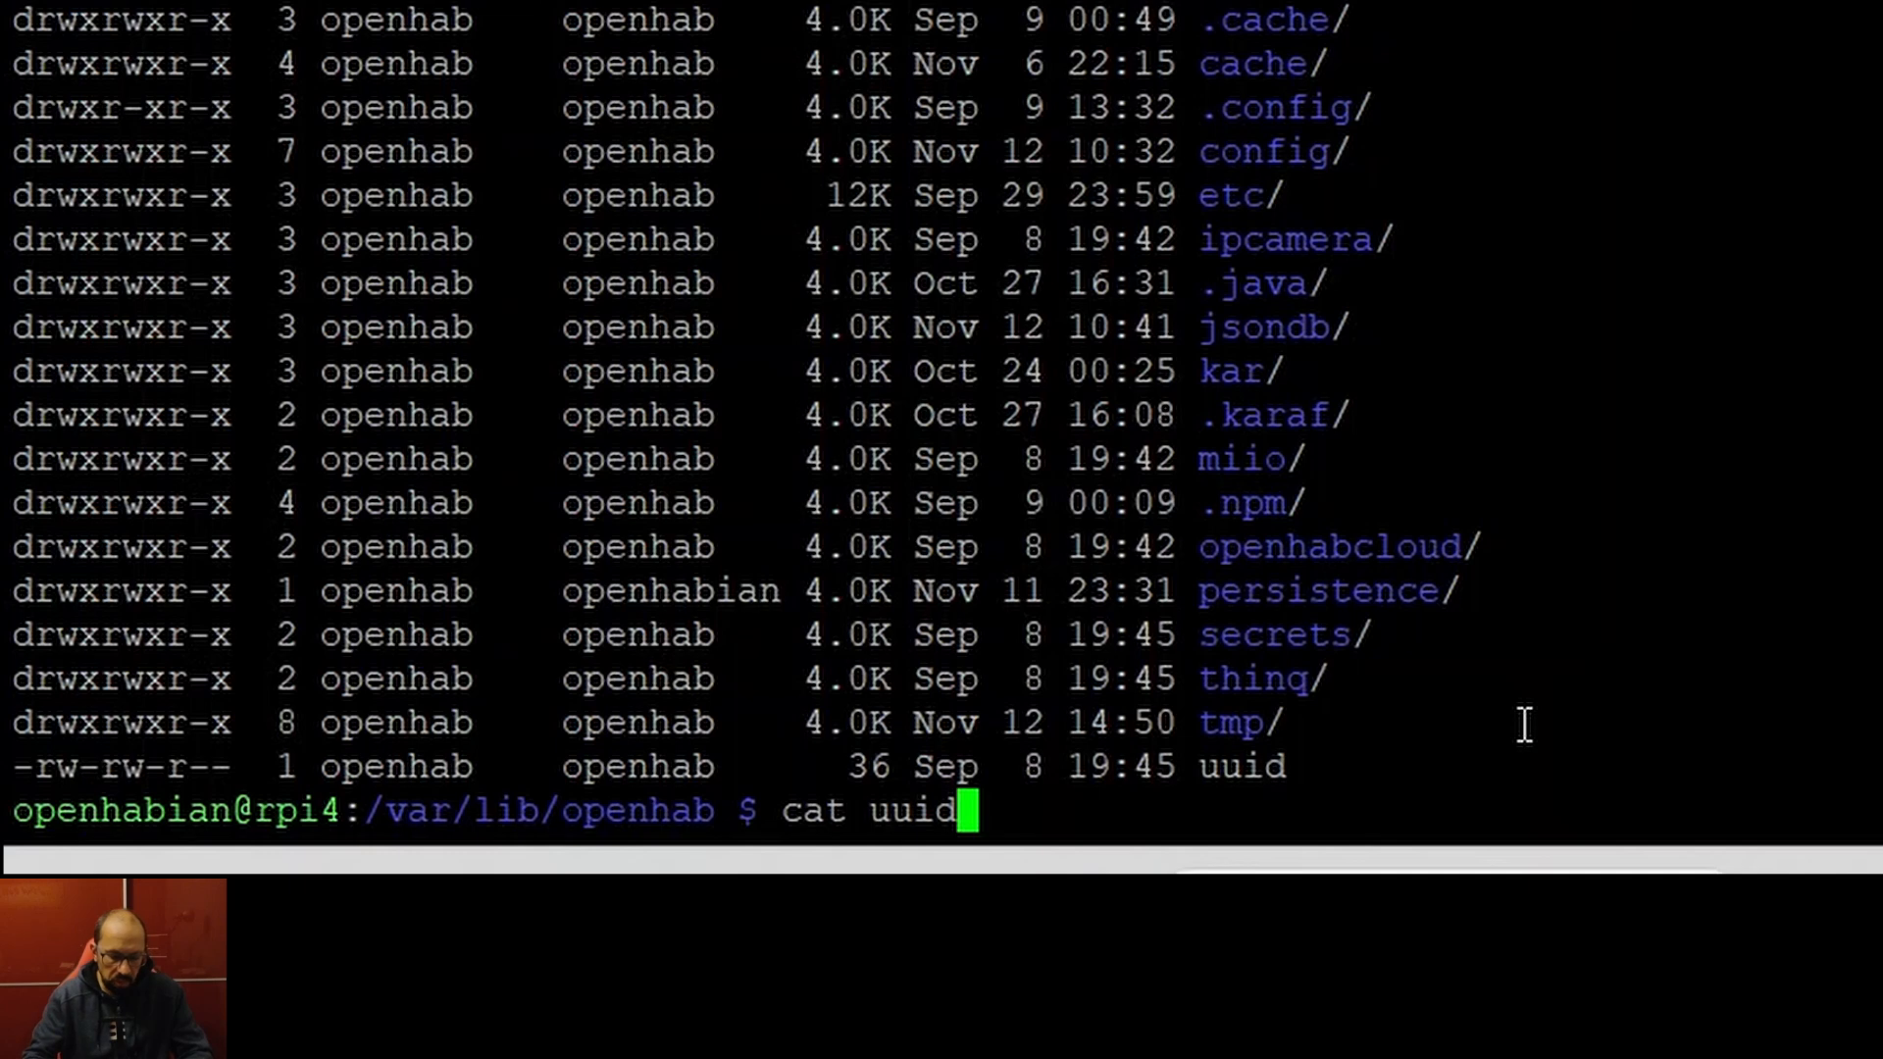
key(Return)
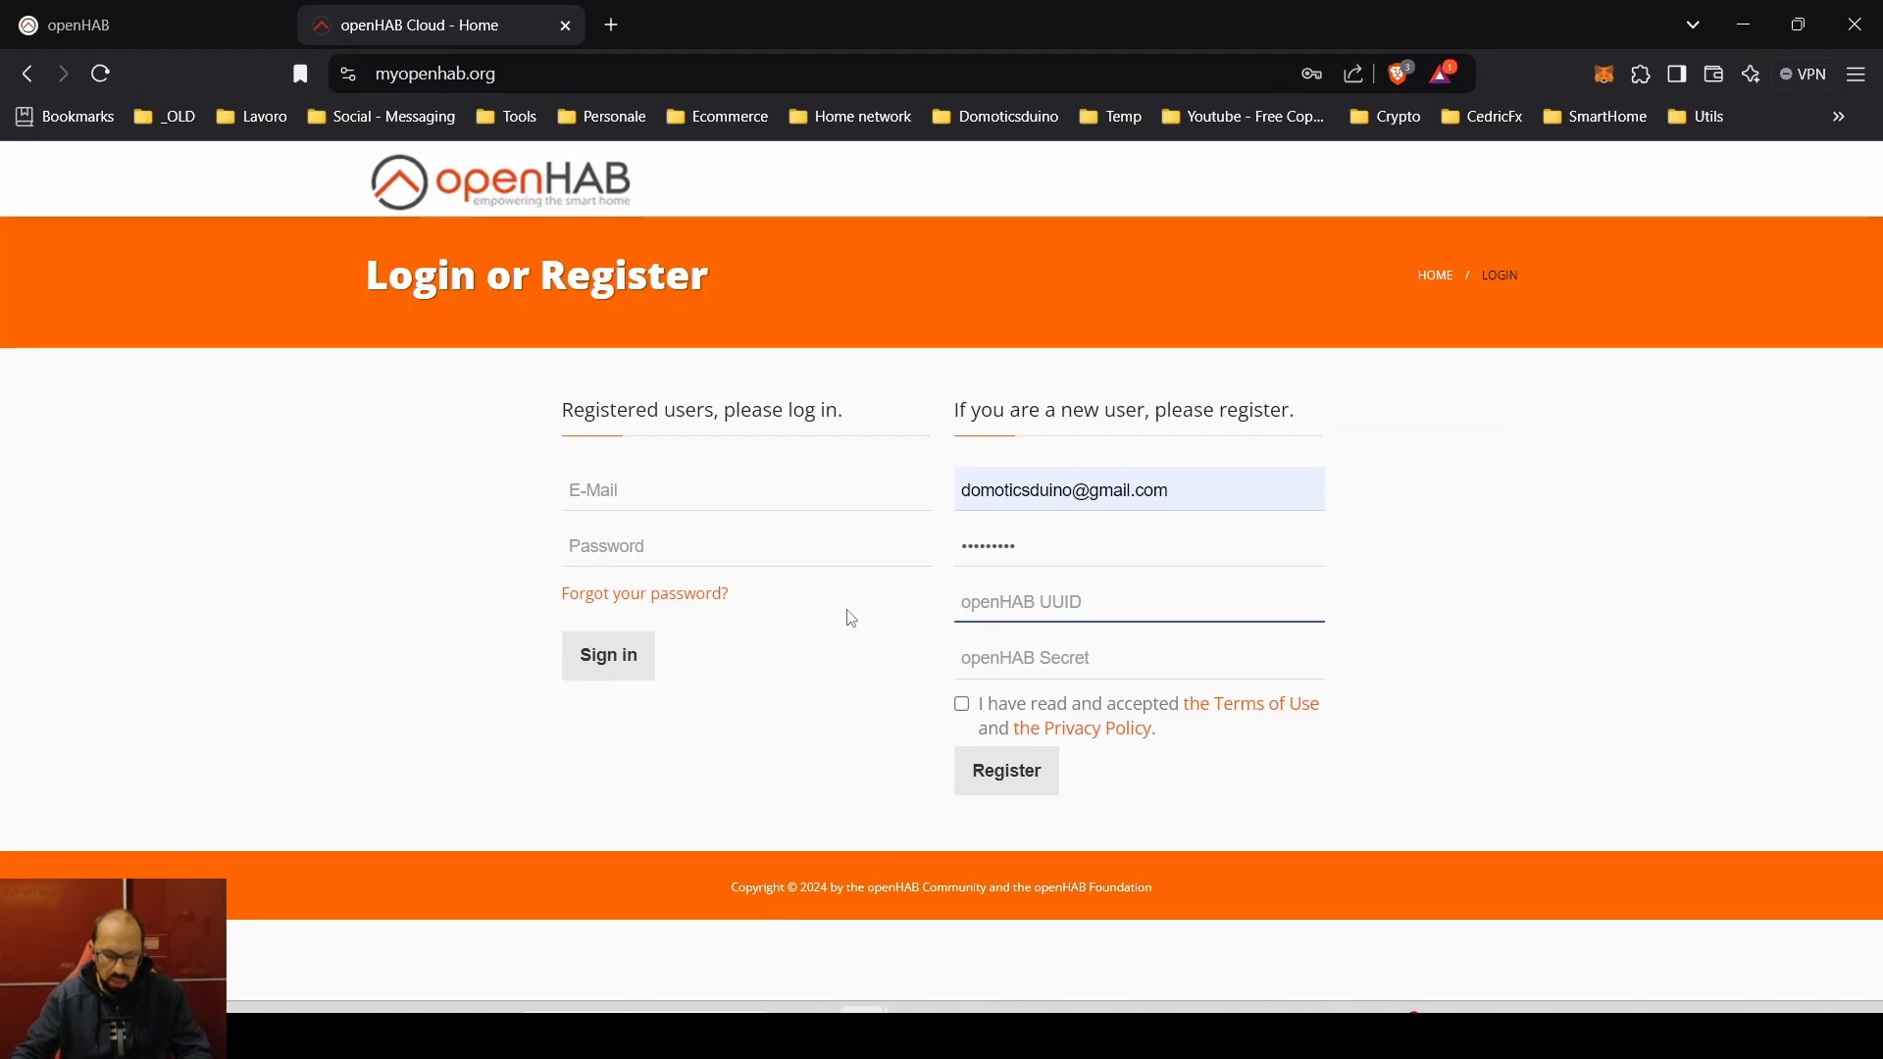
key(ctrl+v)
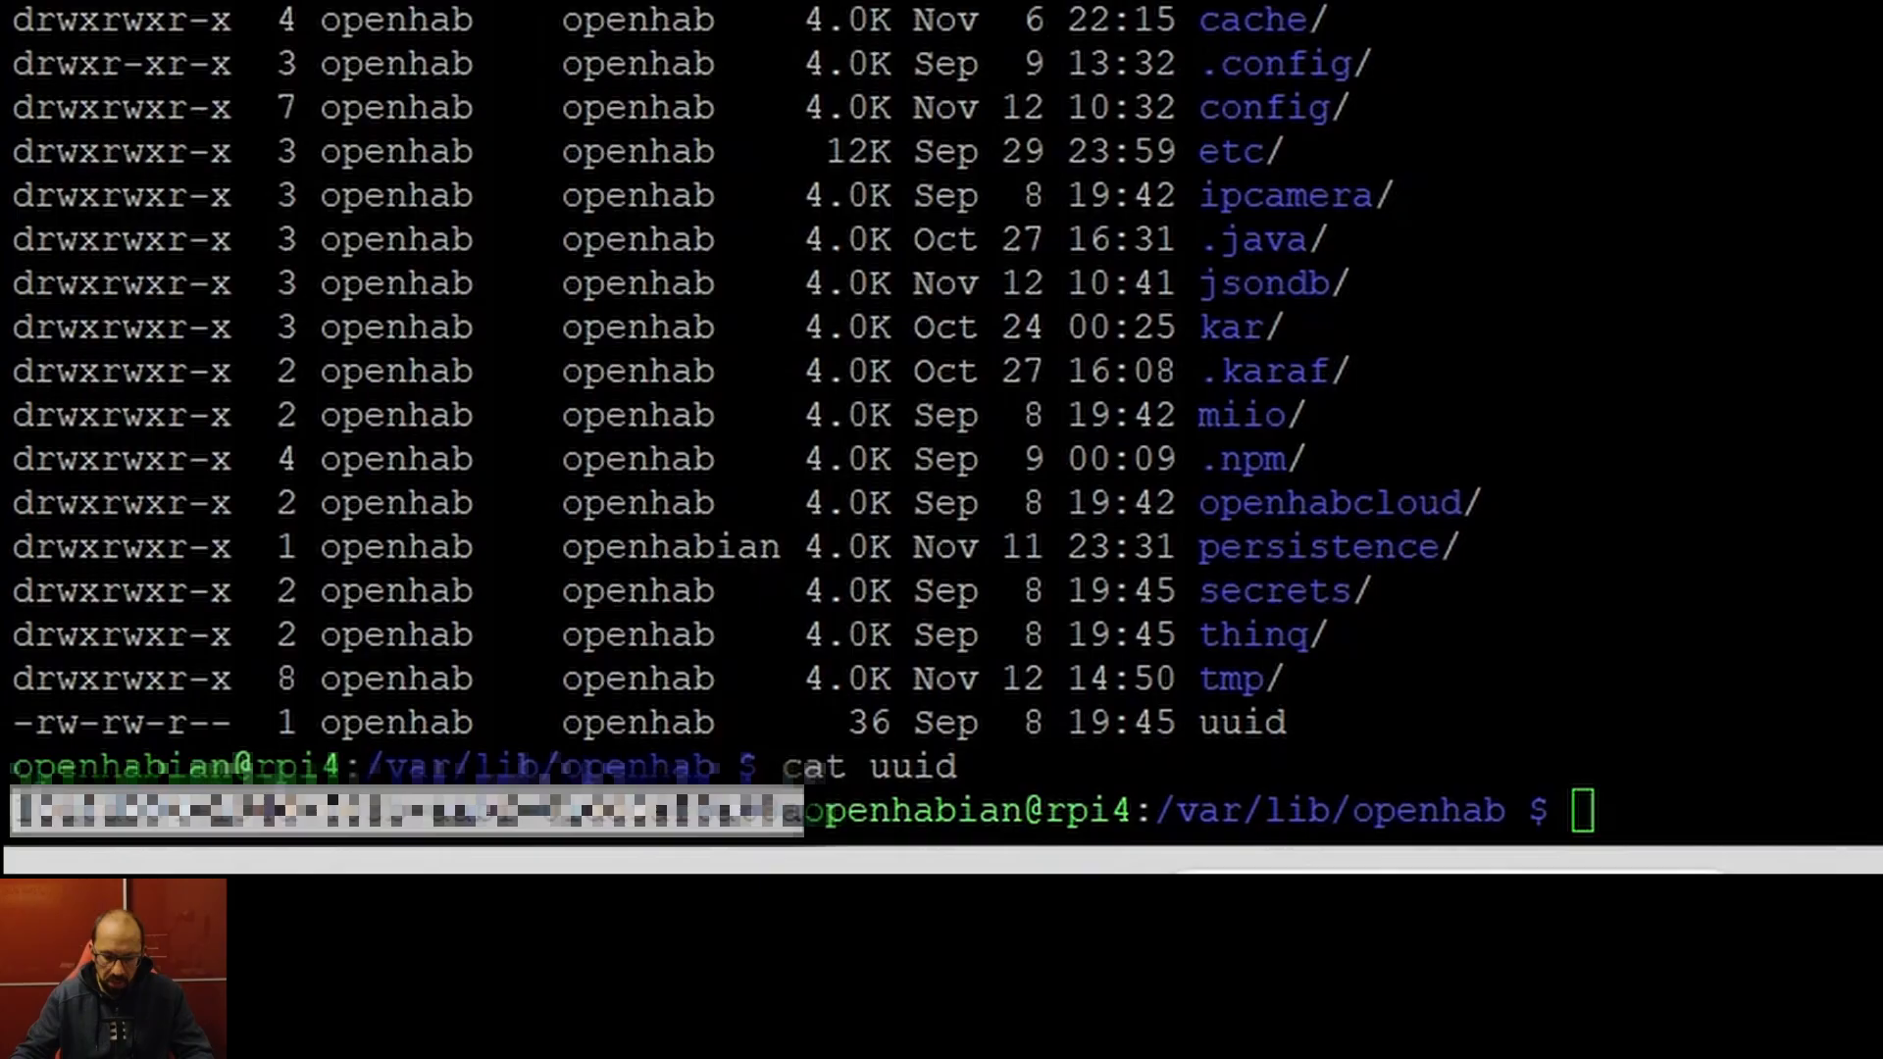
- Print the secret file in the openhabcloud folder and paste it into the Secret field
key(alt+Tab)
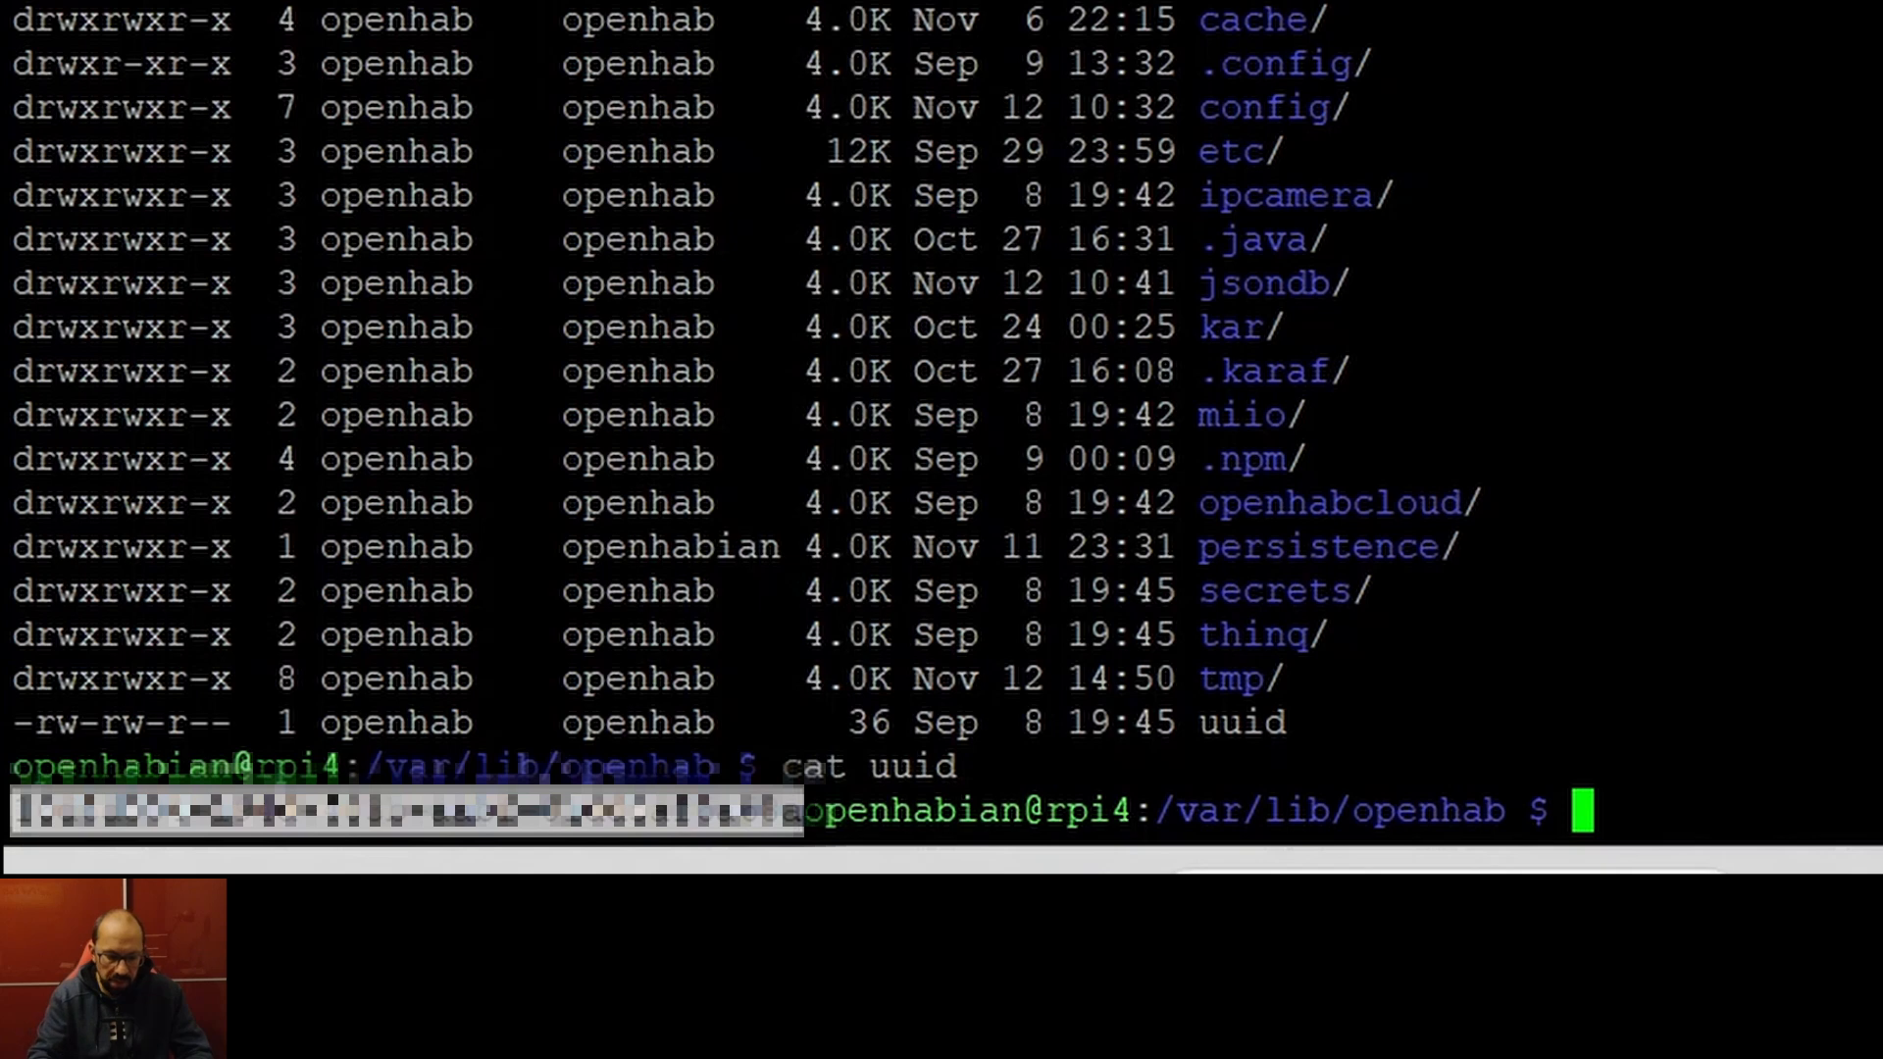
text(cd op)
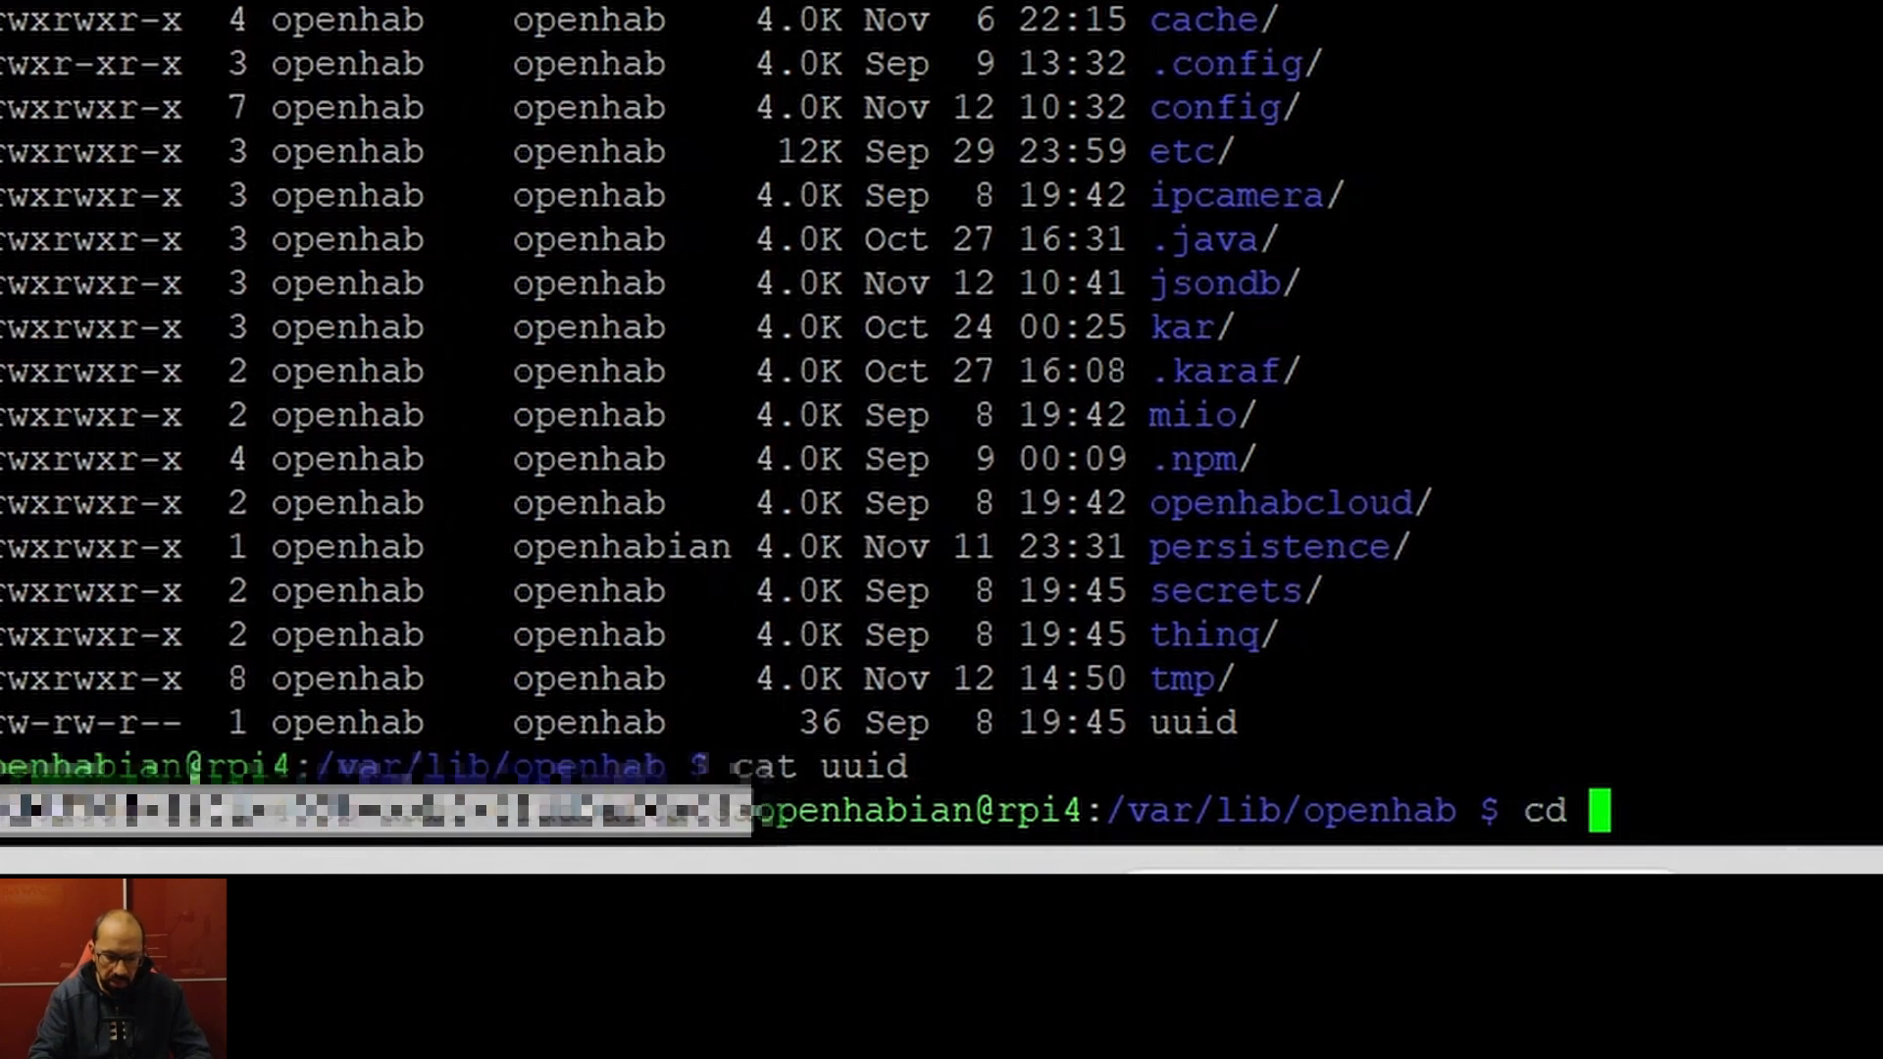
key(Tab)
key(Return)
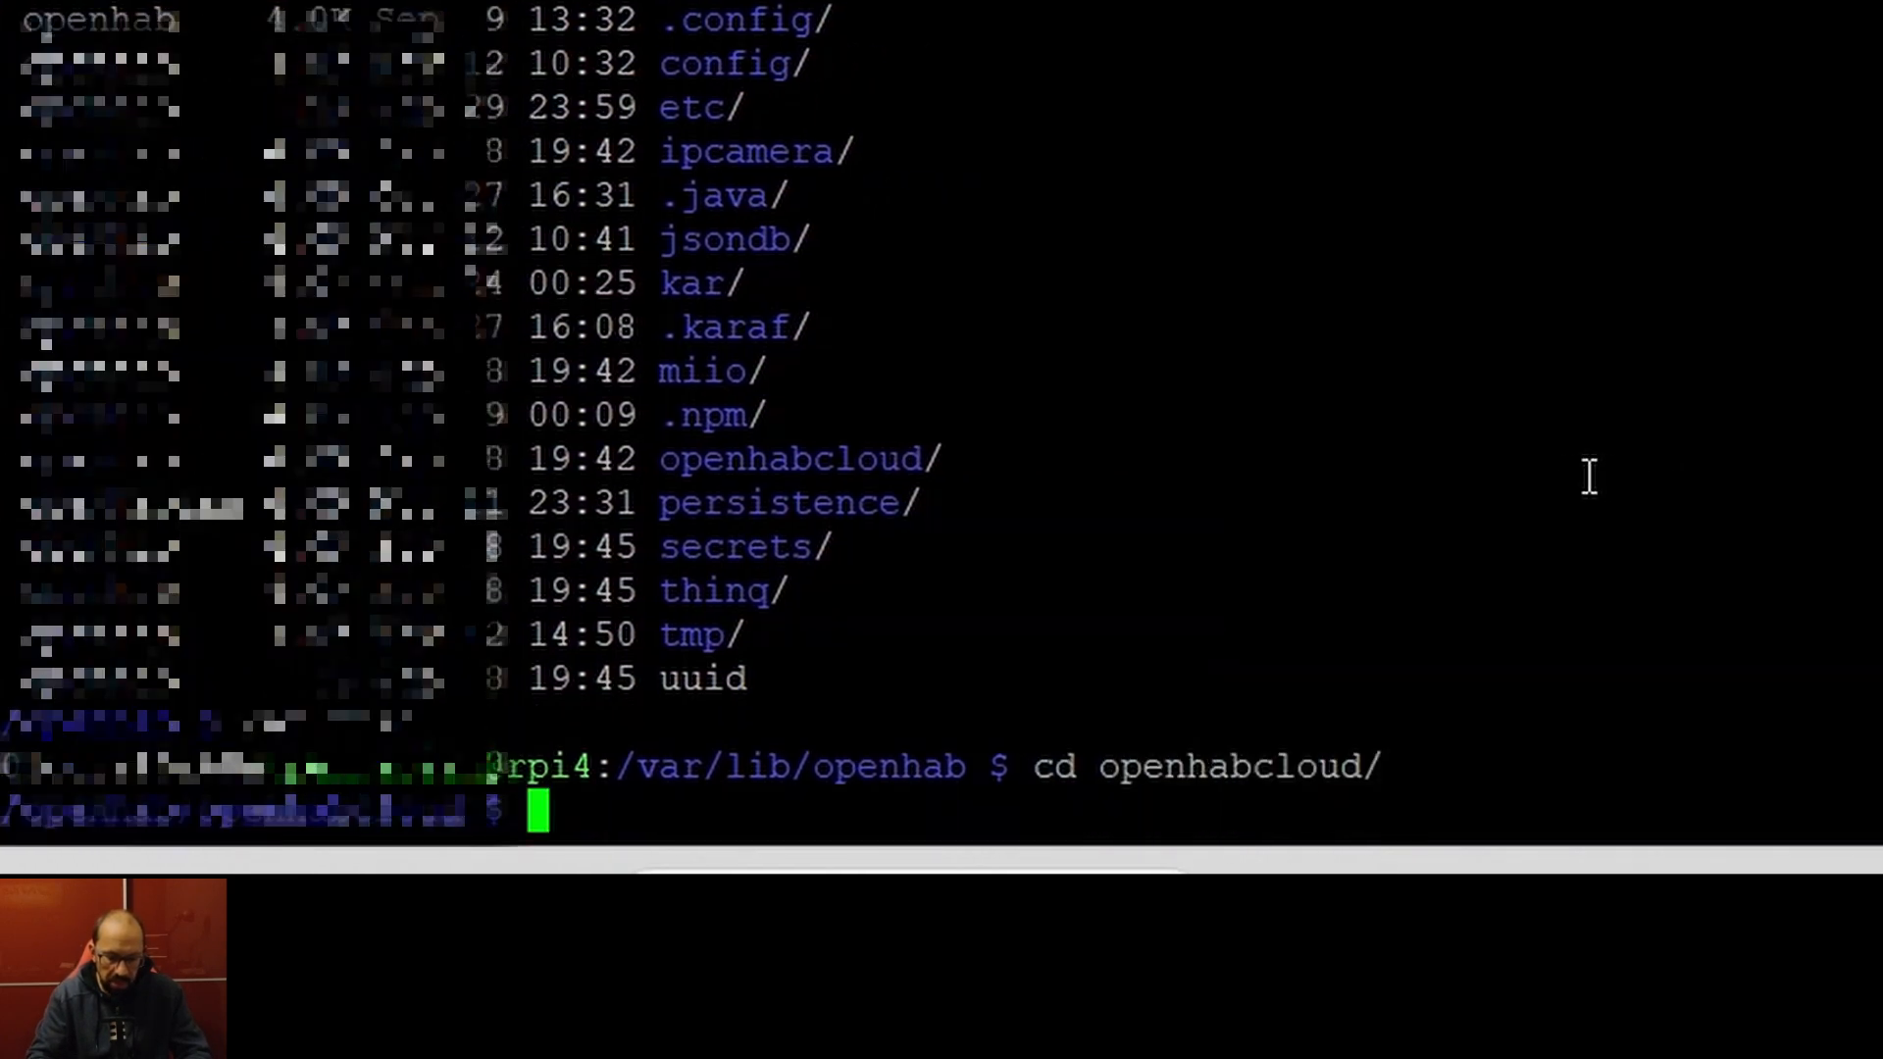
text(ll)
key(Return)
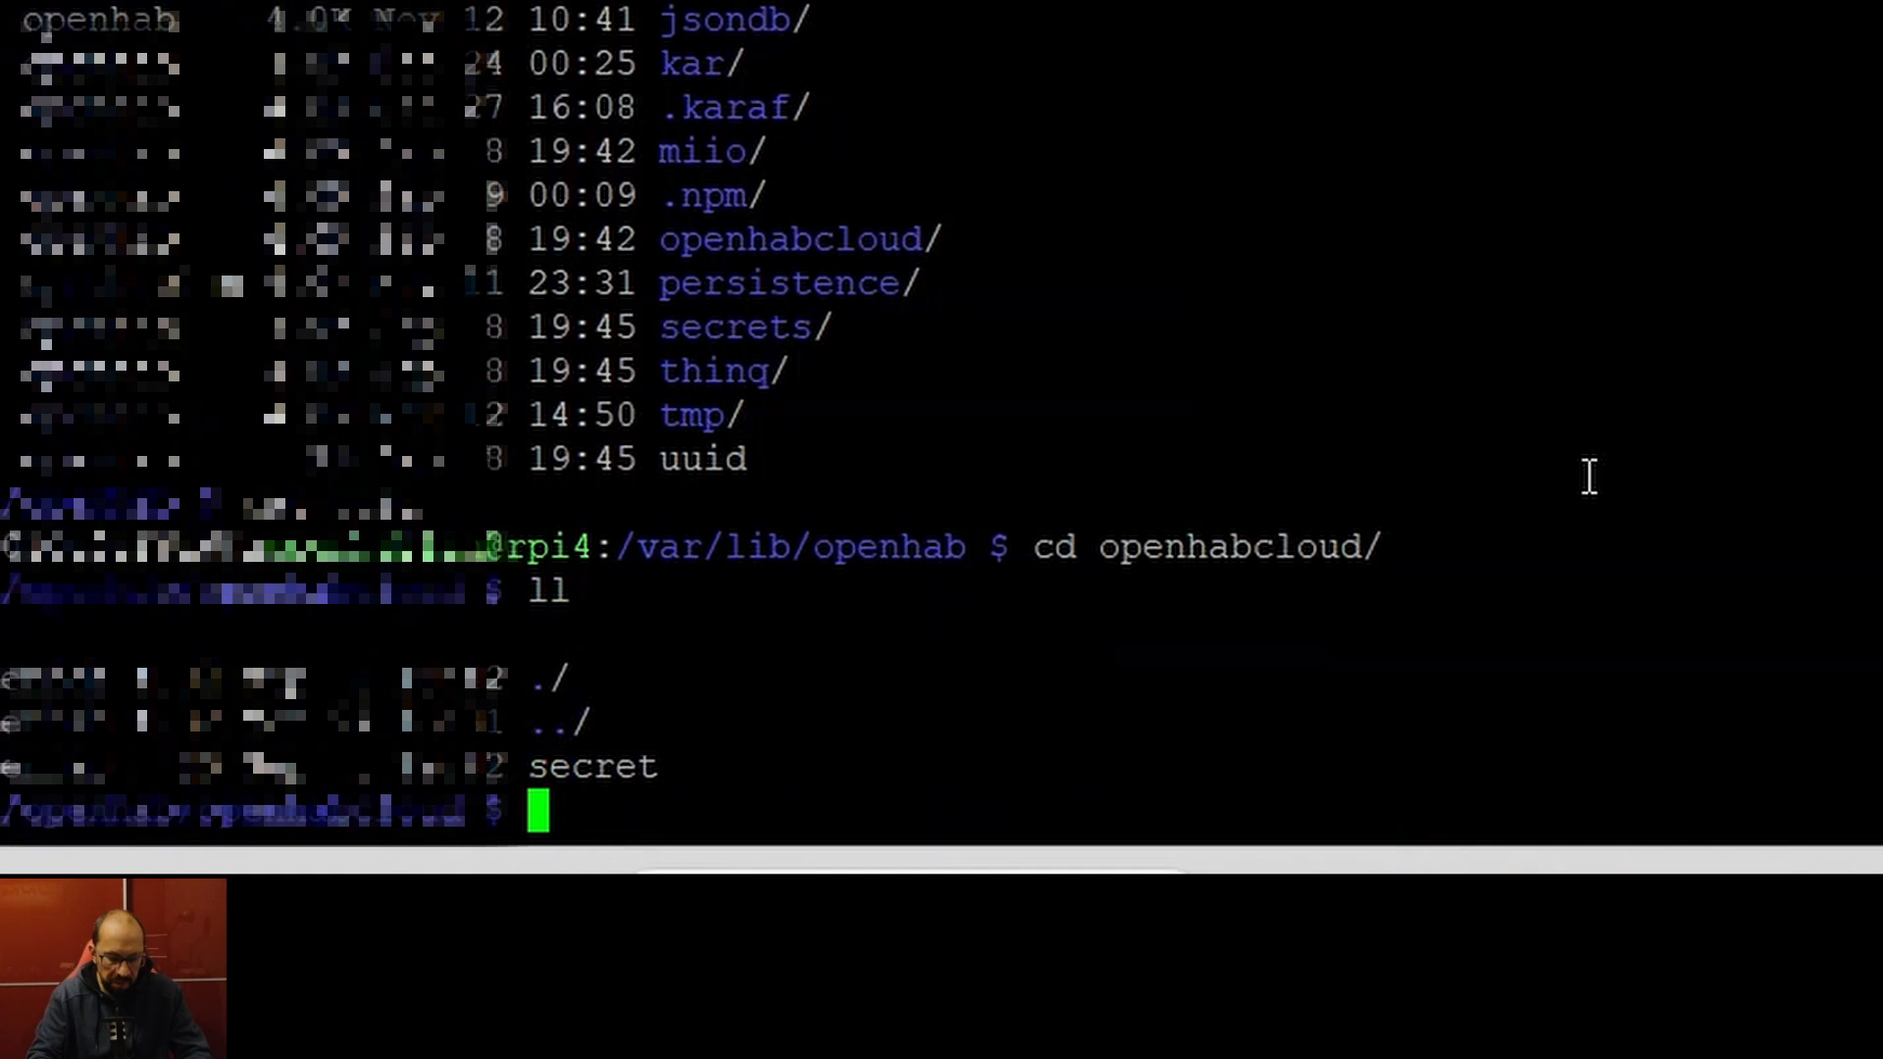
text(cat se)
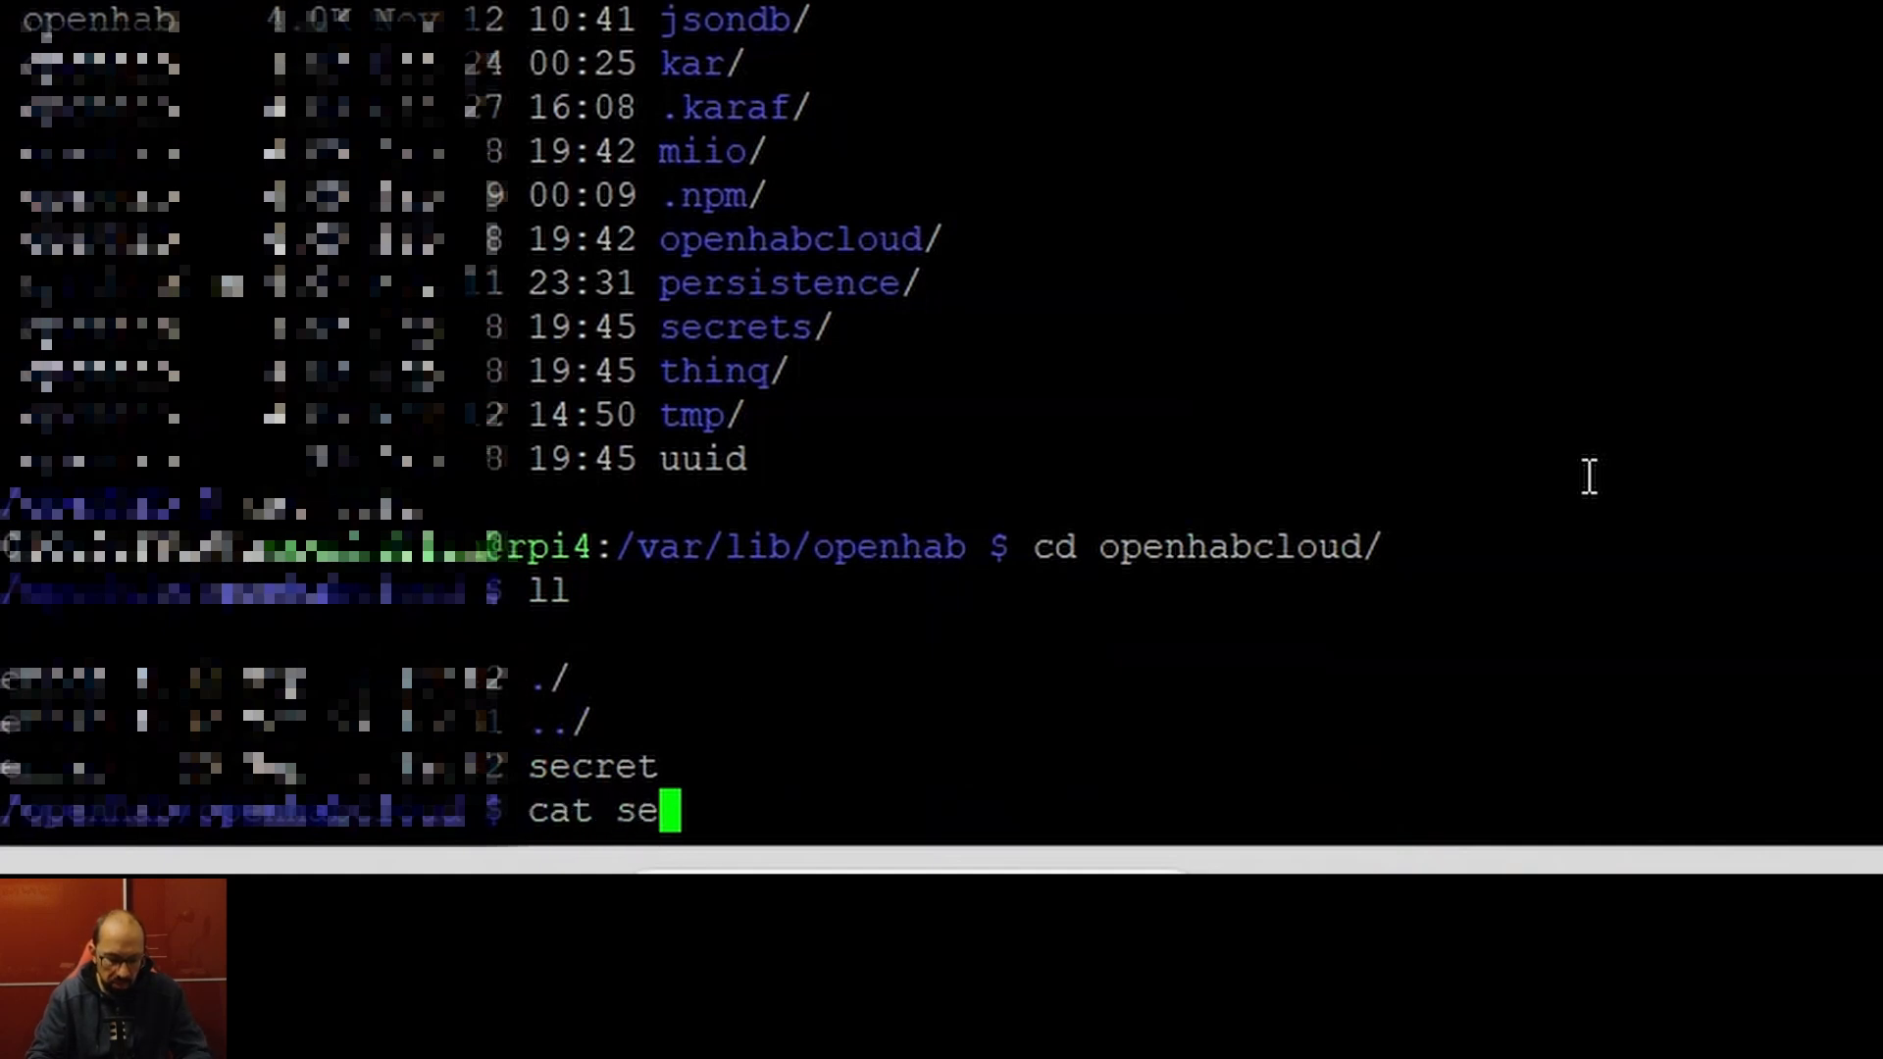
key(Tab)
key(Return)
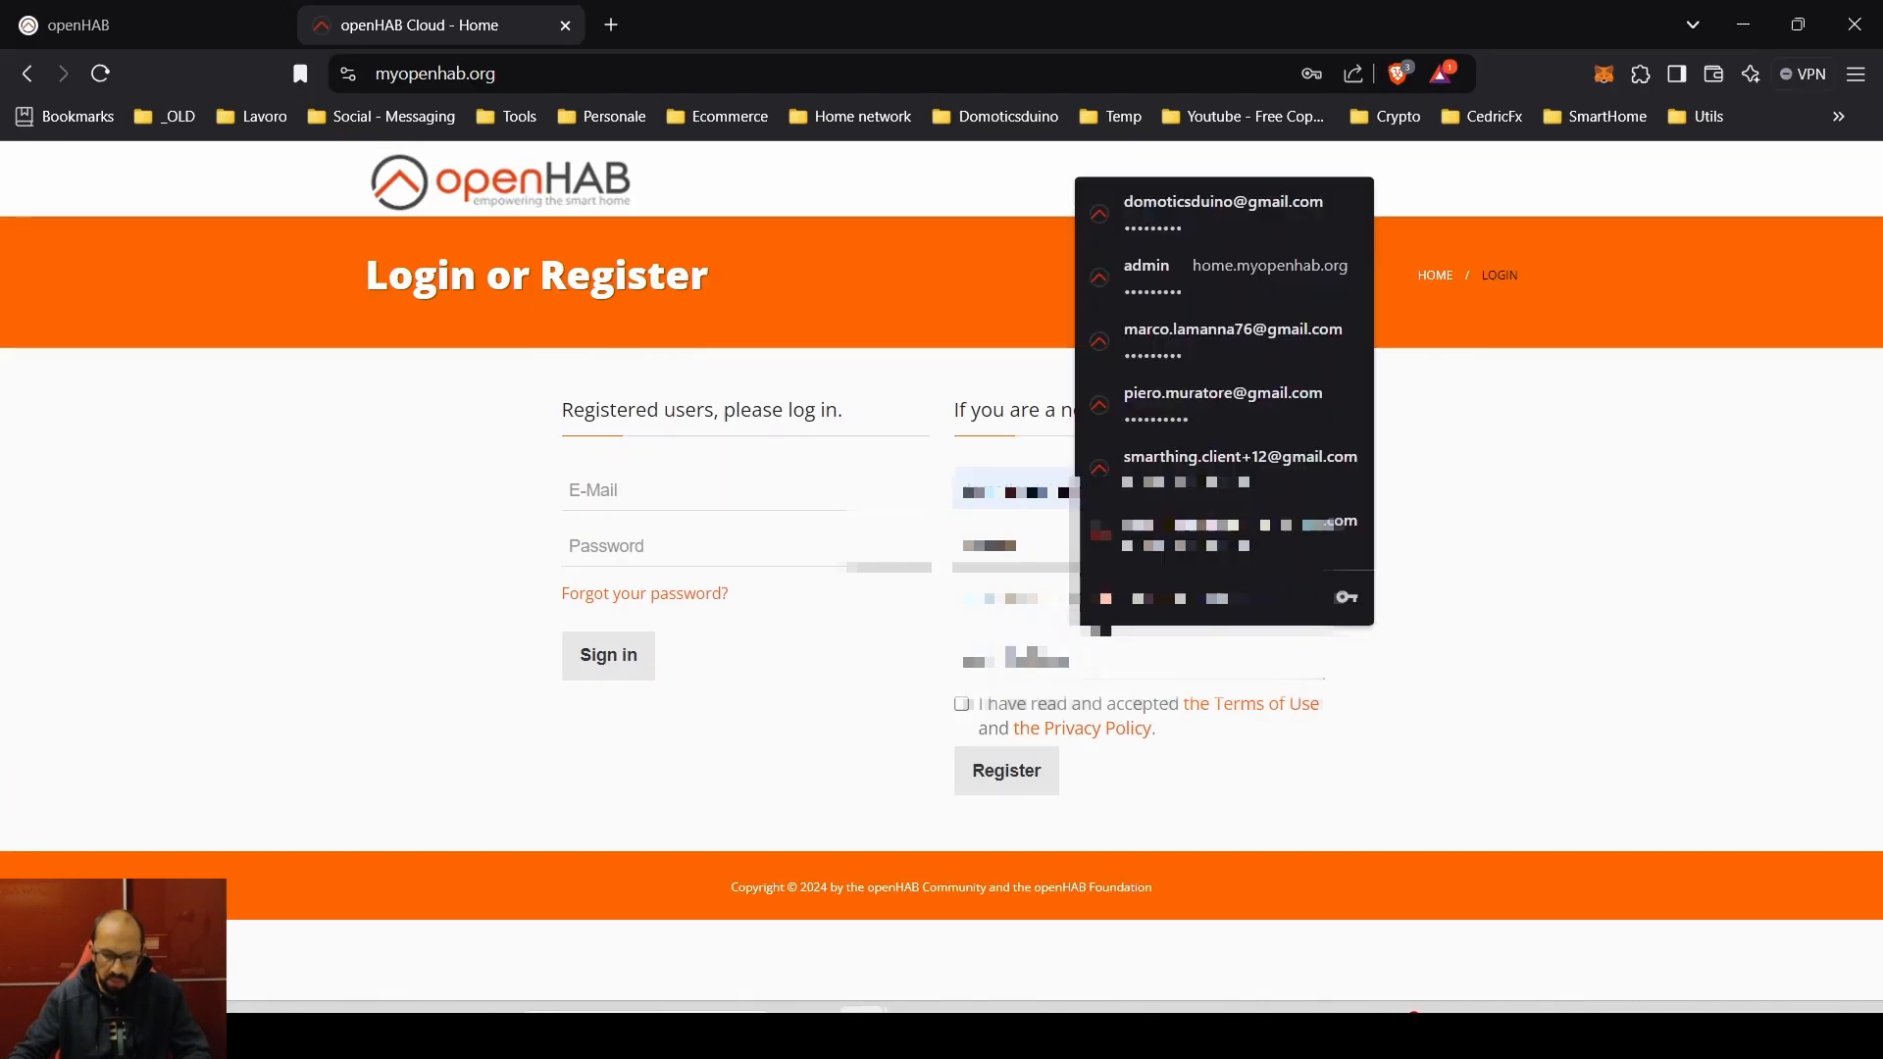
key(Return)
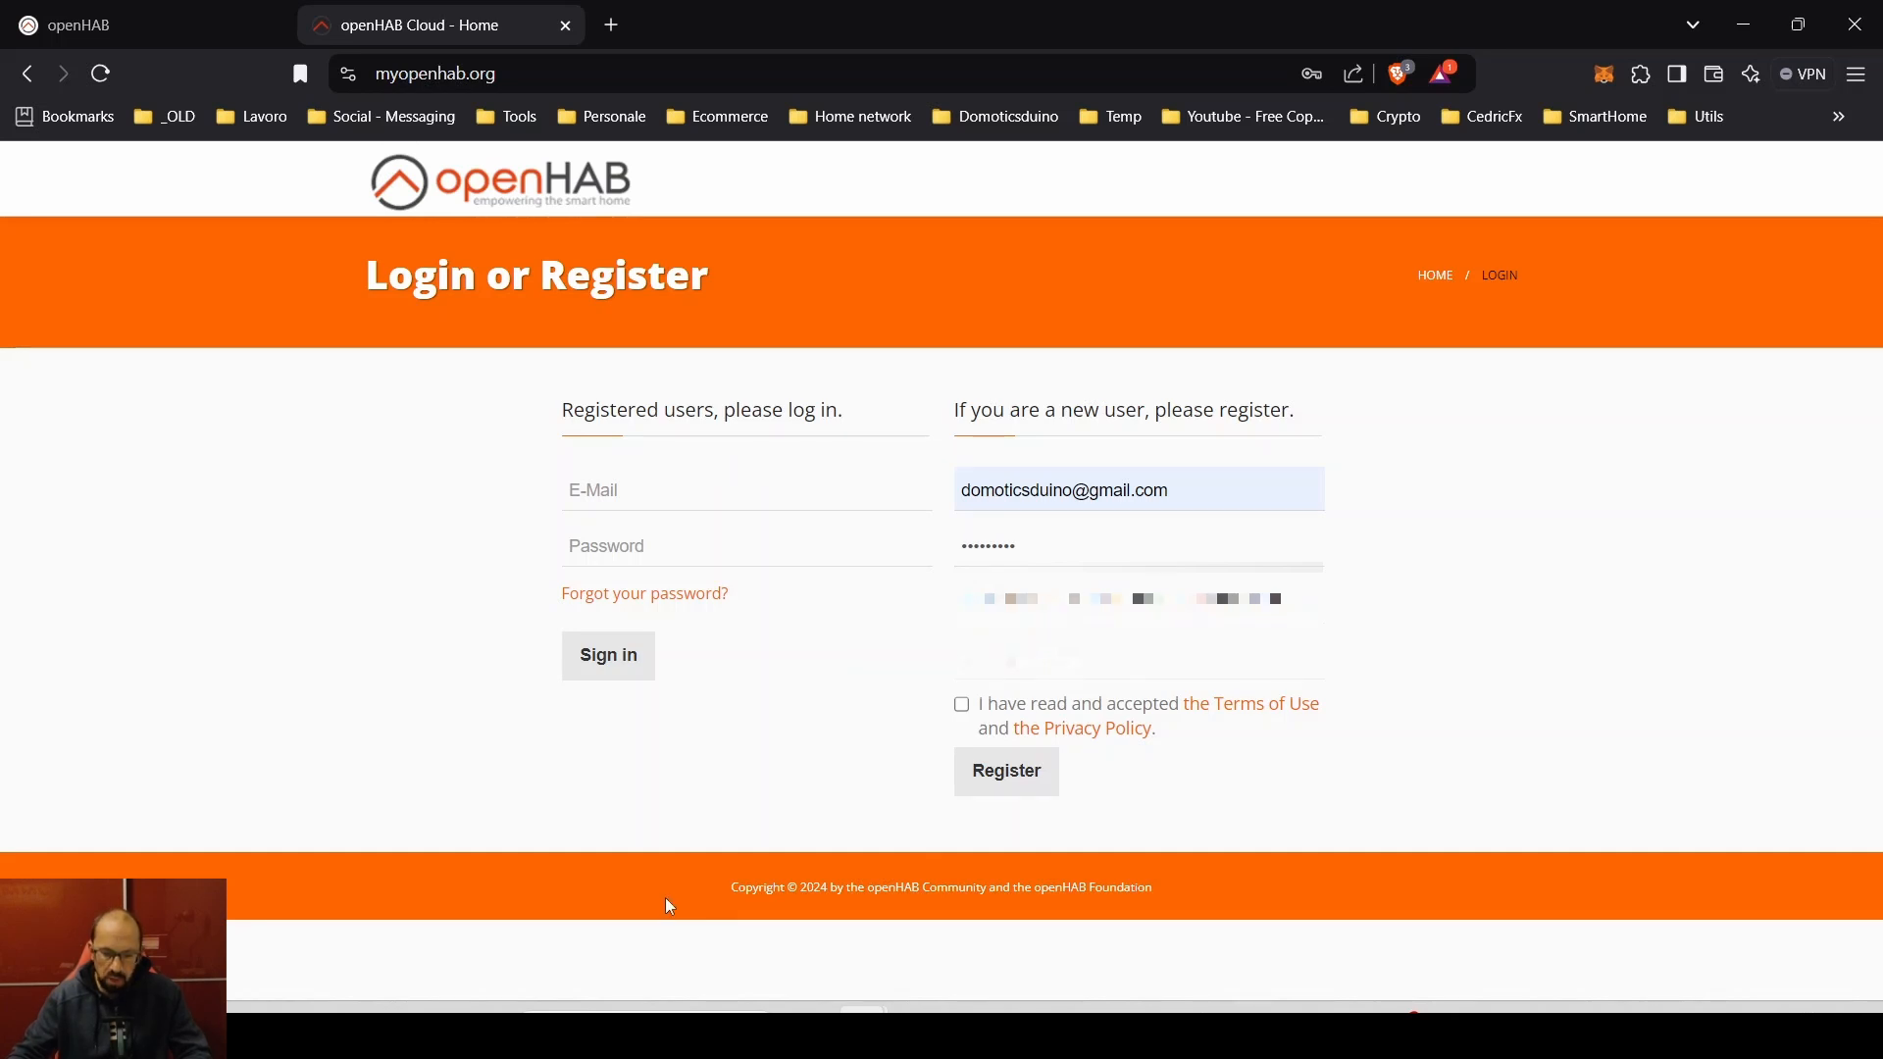
- Accept the Terms of Use and submit the registration, which fails with 'UUID is already in use'
click(963, 706)
click(1002, 775)
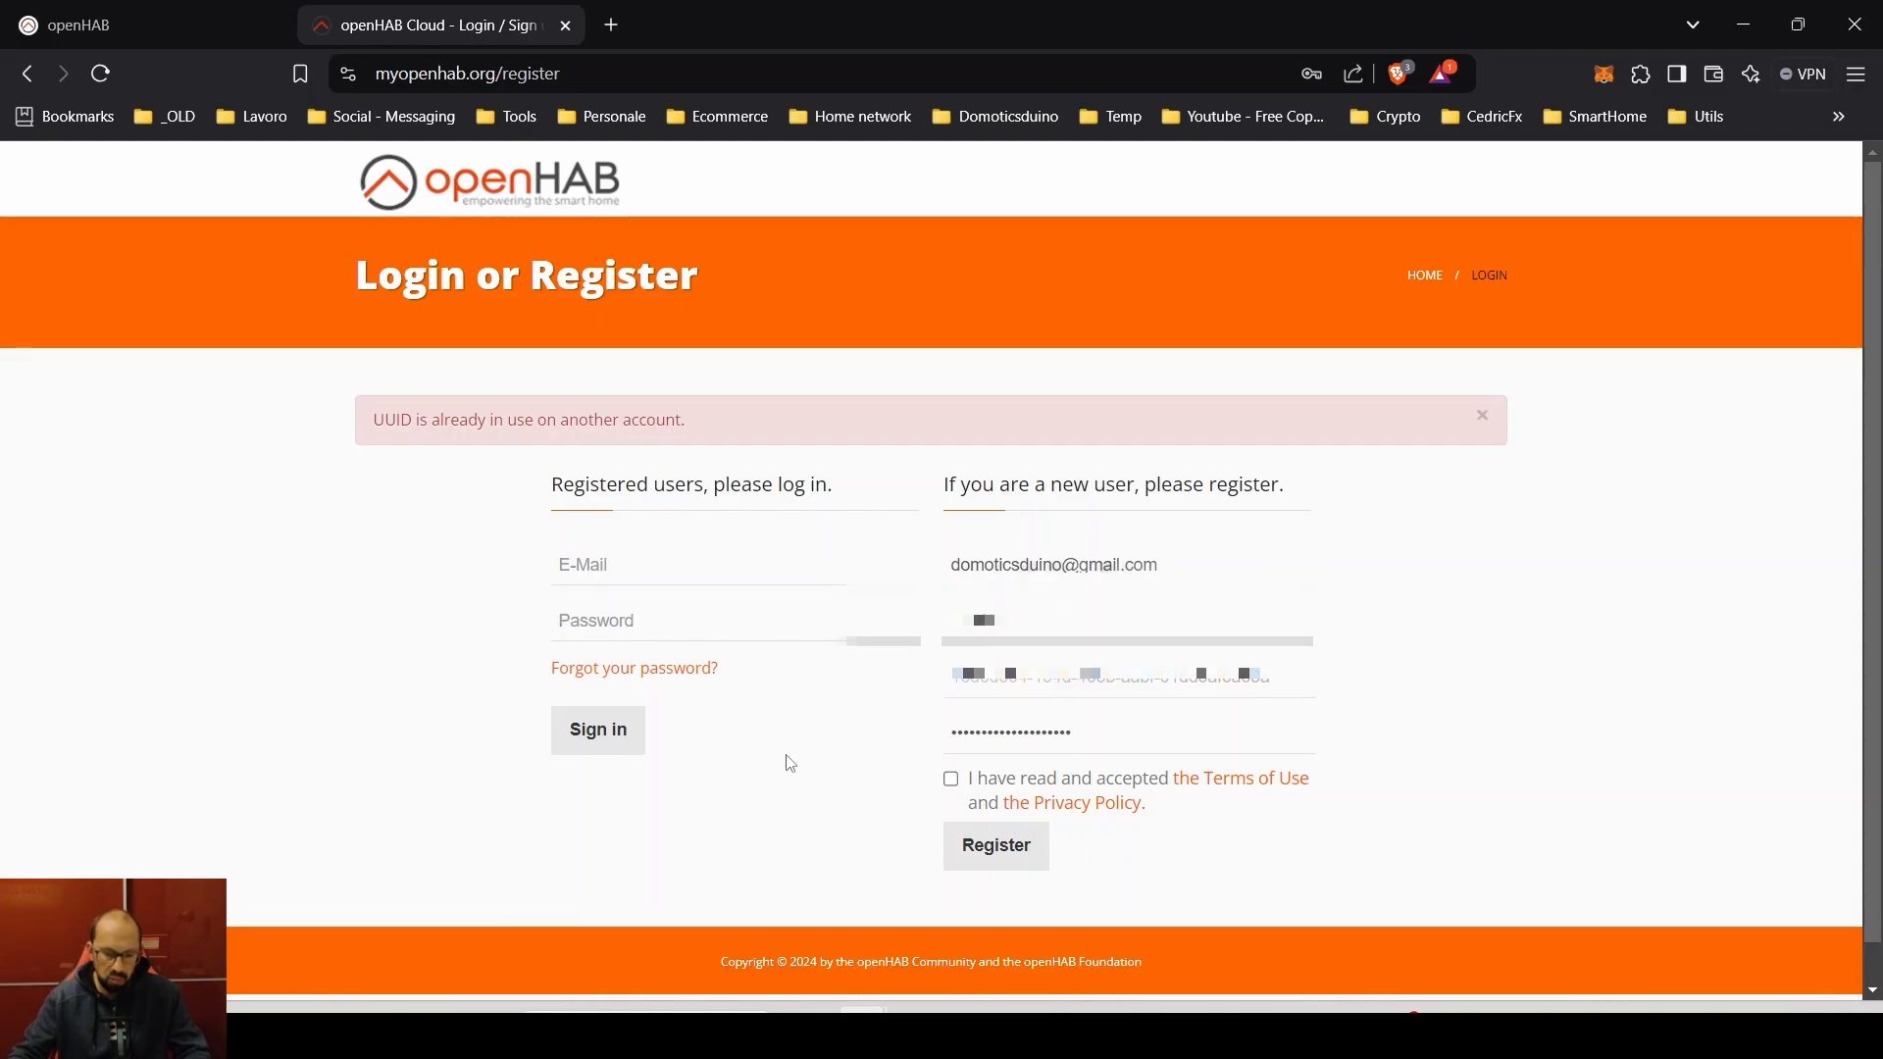
- Sign in to the existing myopenhab.org account and view its Notifications list
click(656, 573)
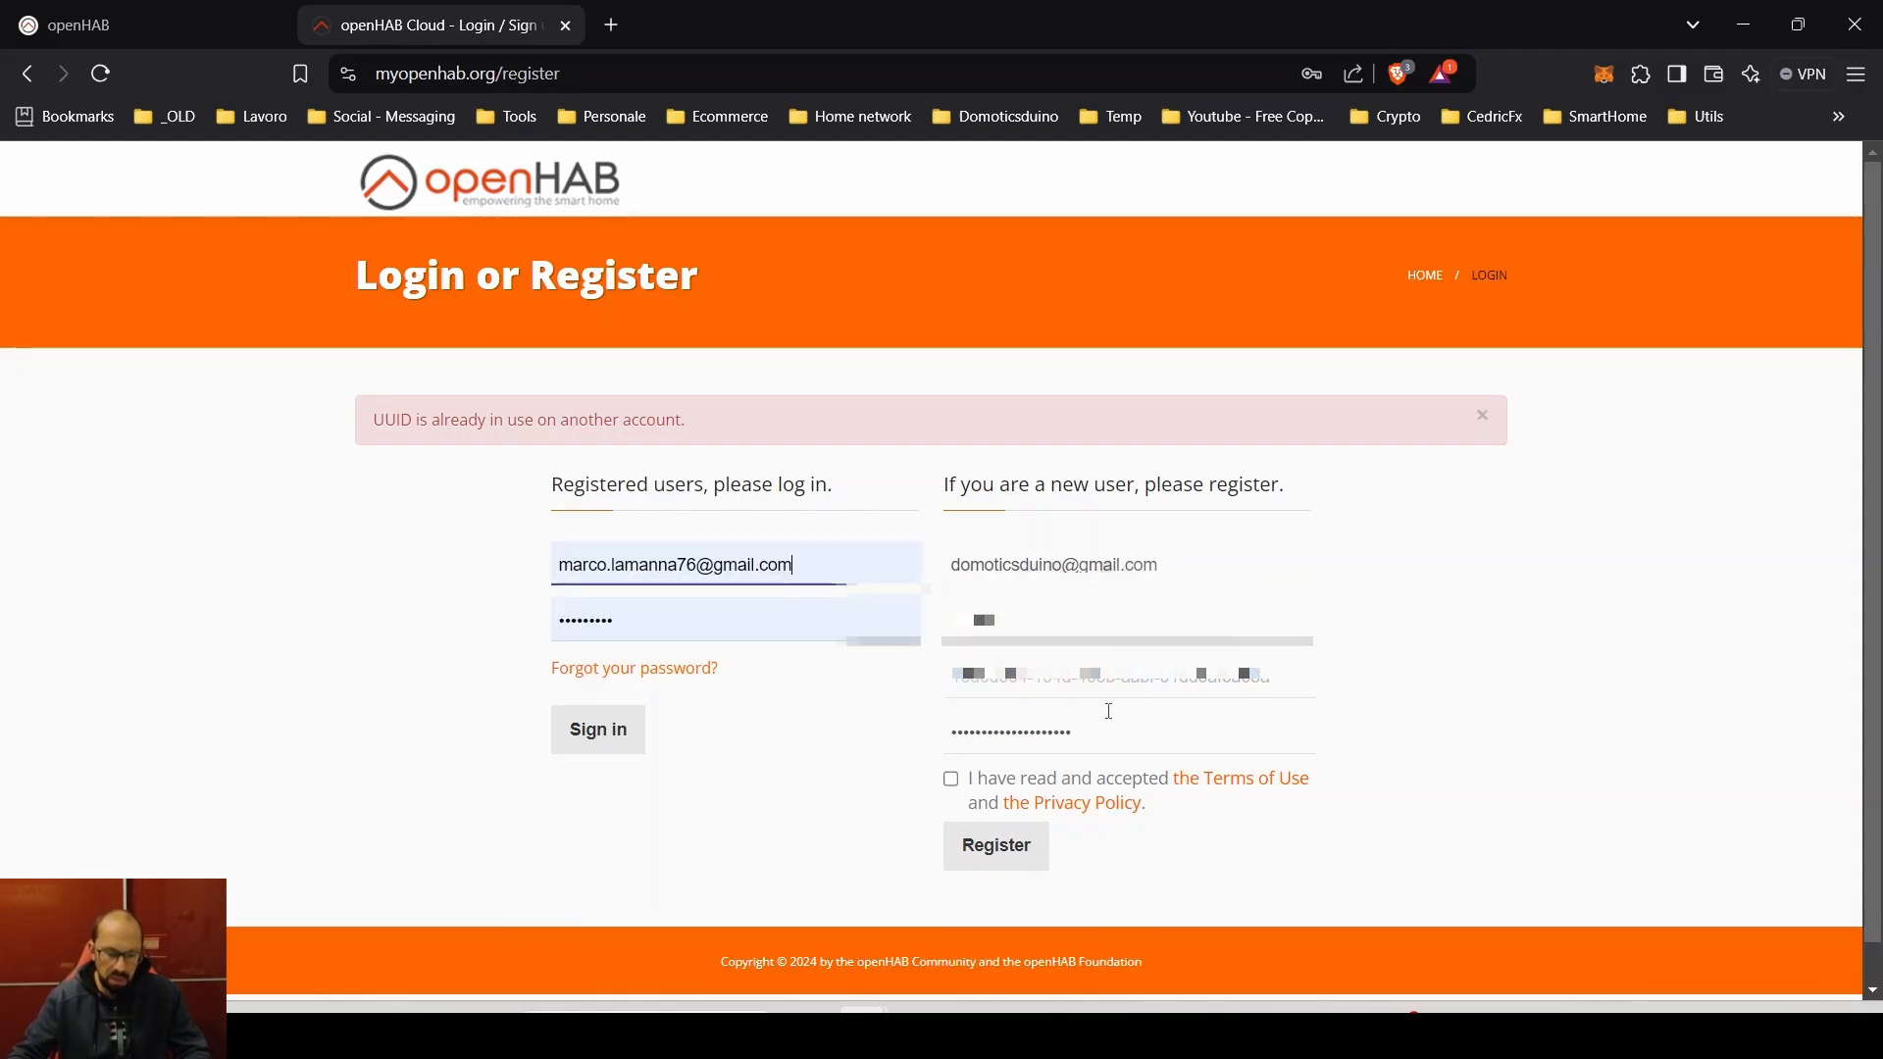
click(600, 745)
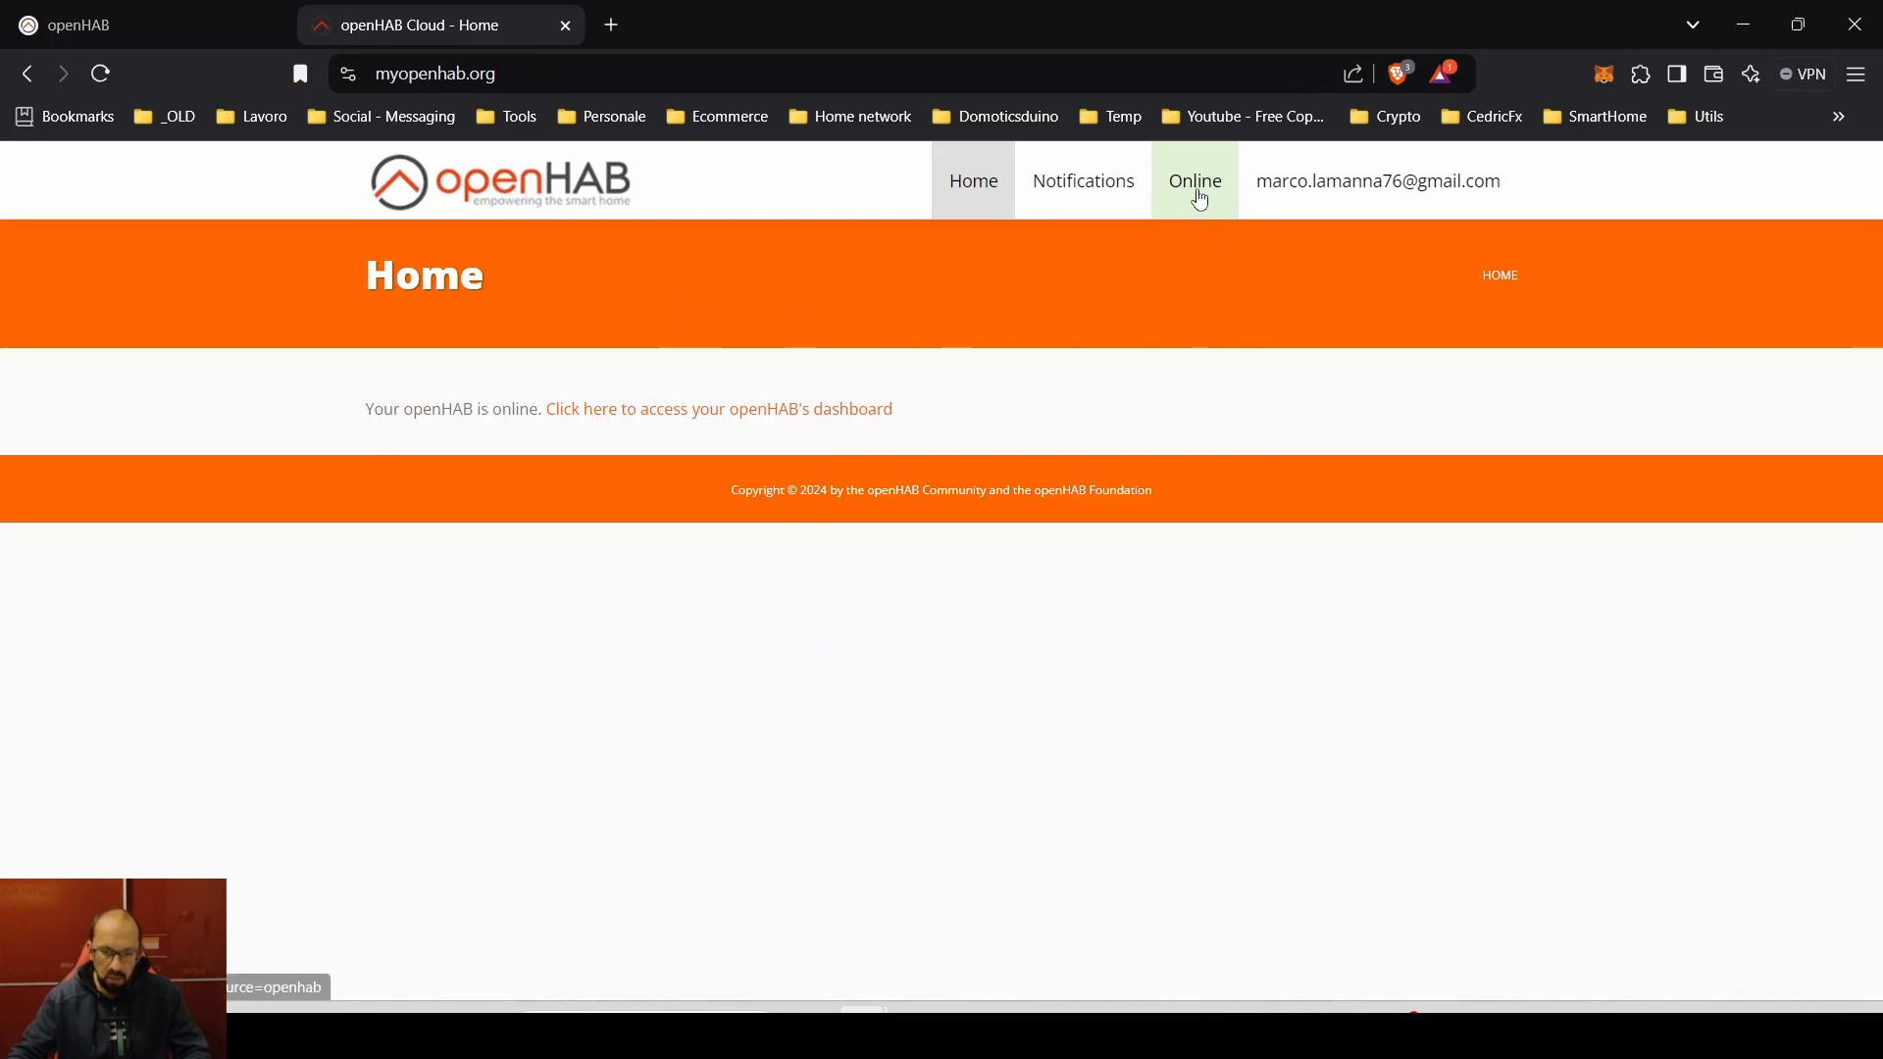
mouse_move(1200, 200)
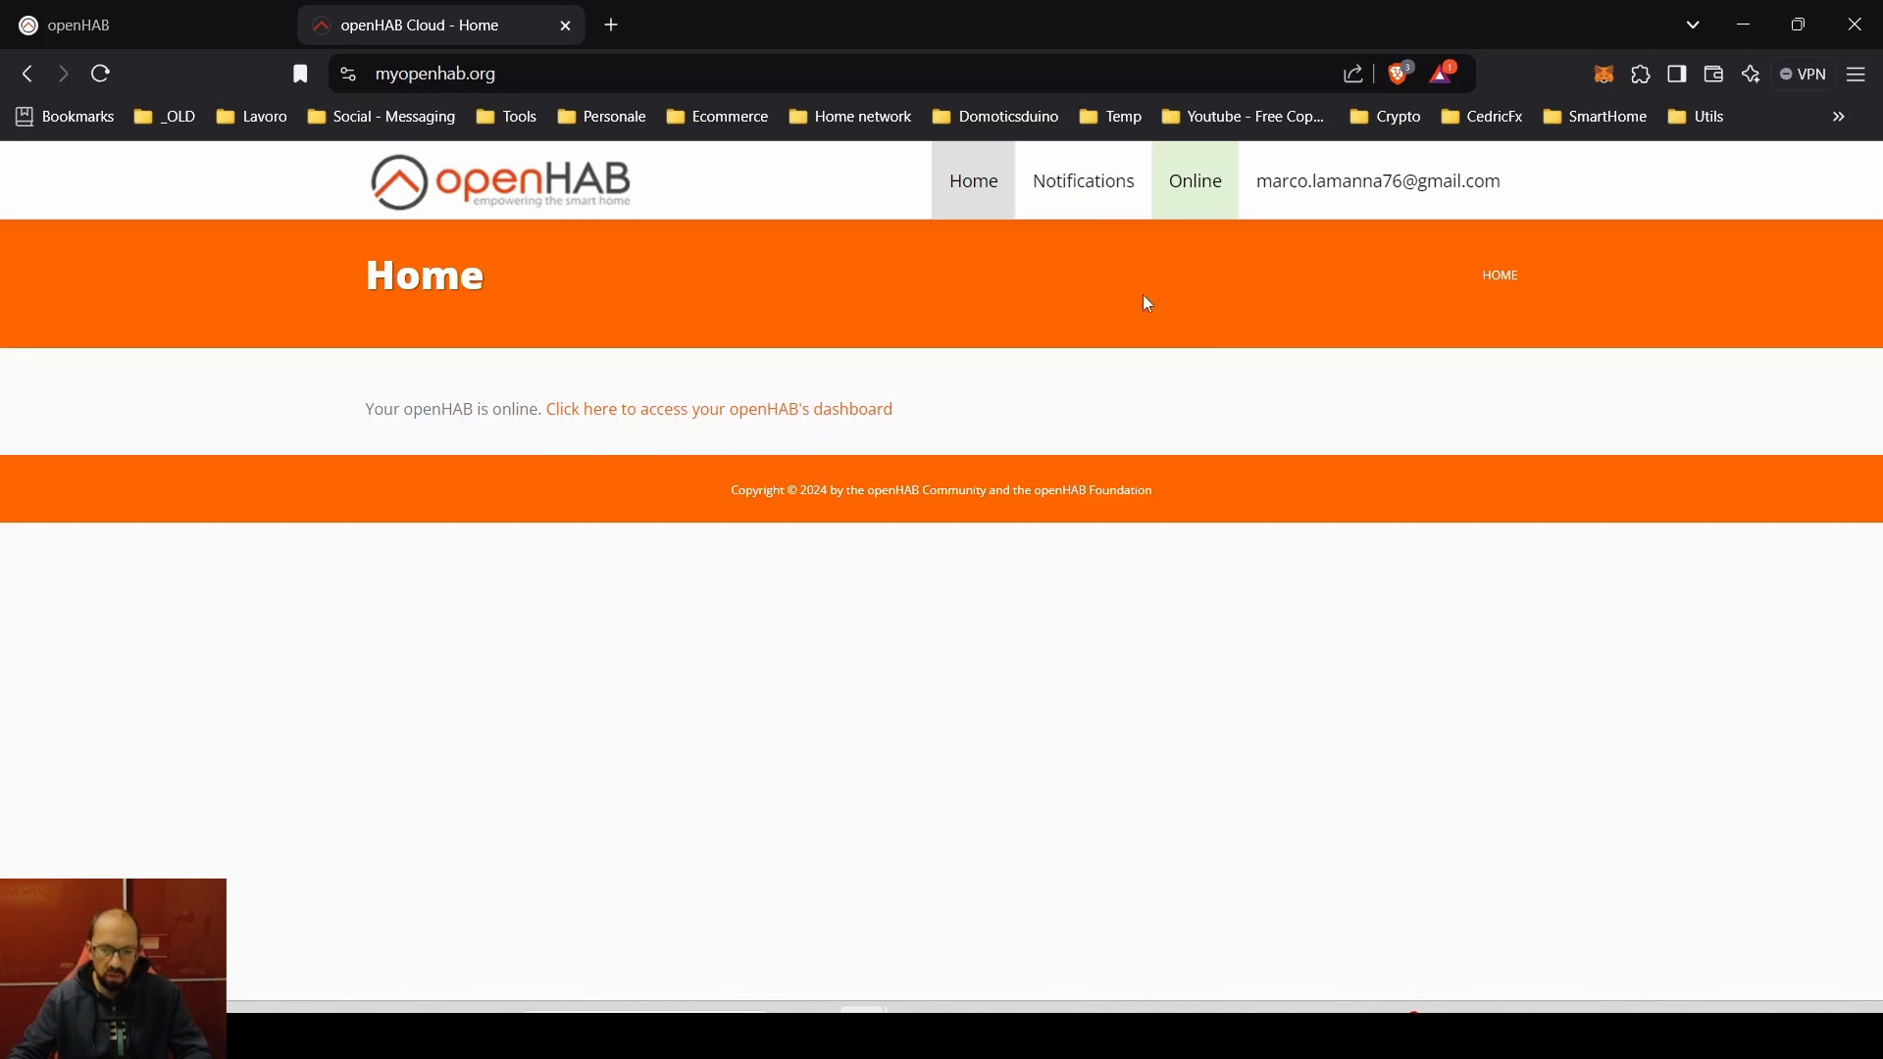
click(1083, 182)
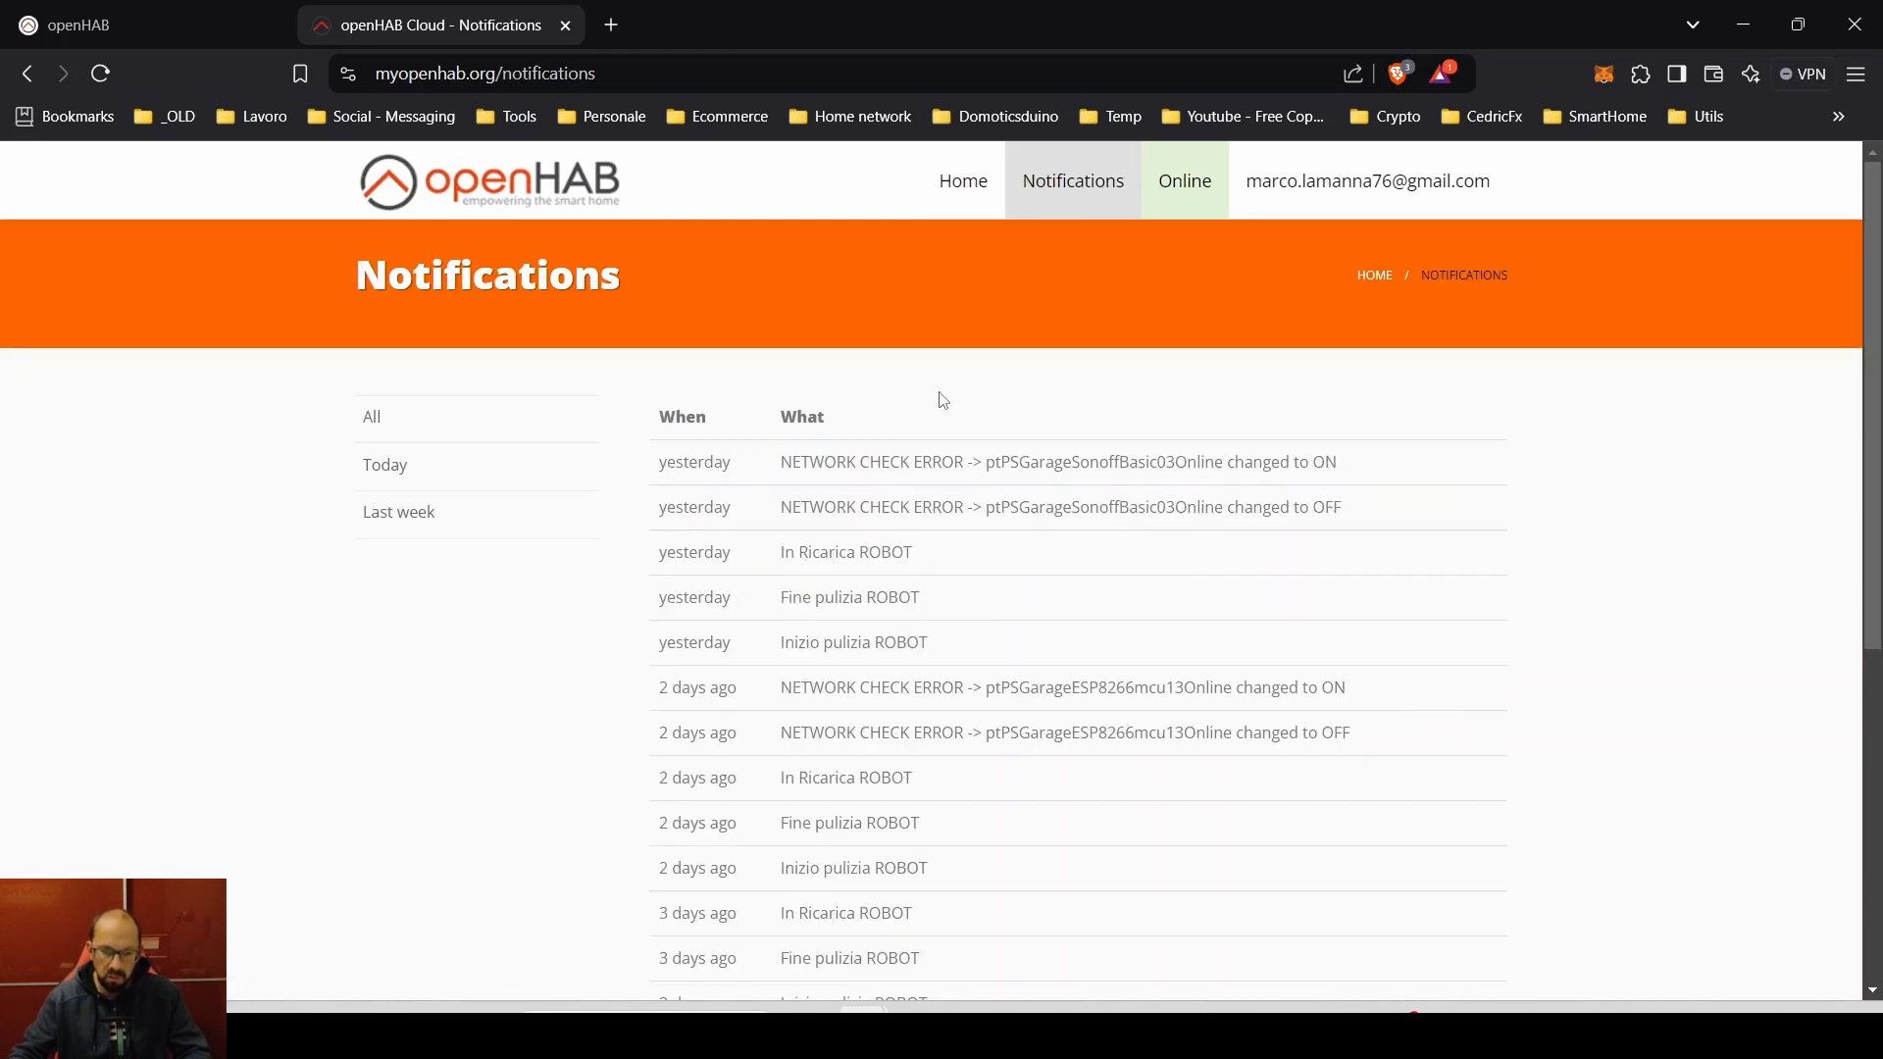
- Go to Home from the account menu and follow the link to the remote openHAB dashboard
click(1353, 197)
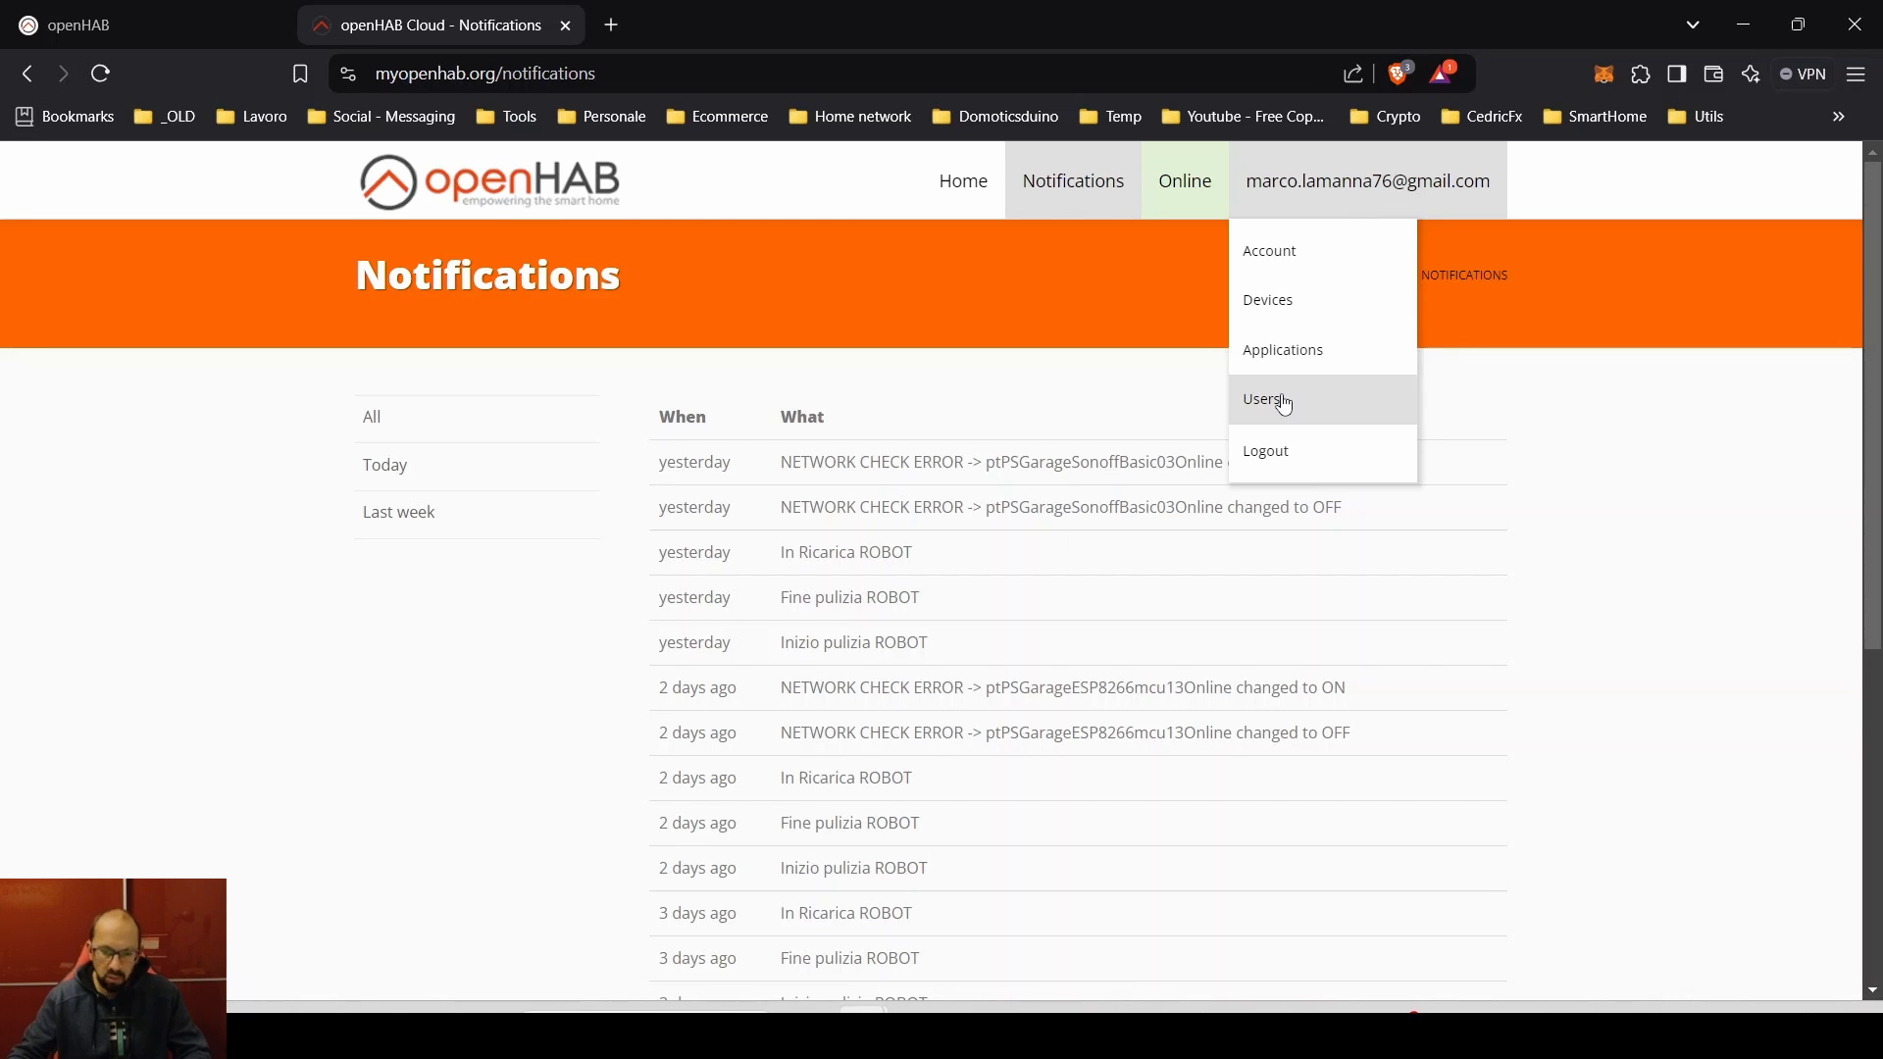
click(968, 189)
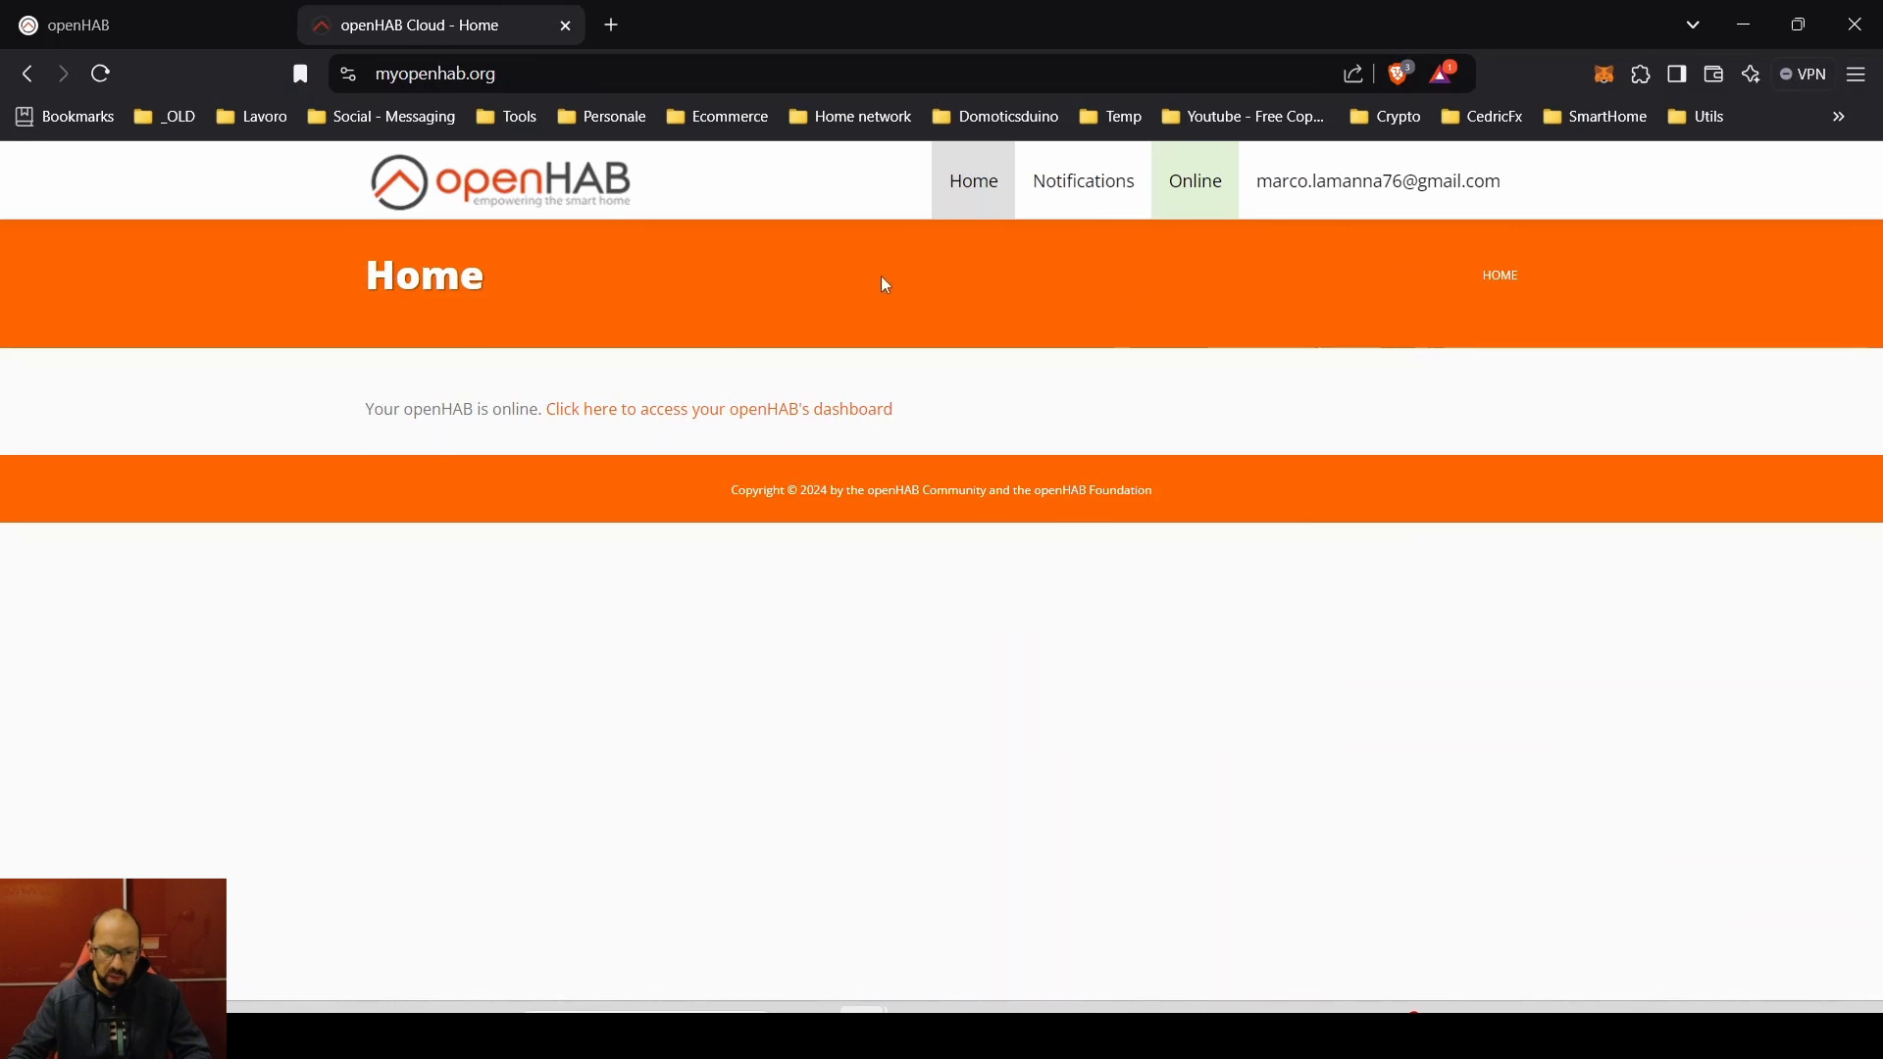
click(810, 411)
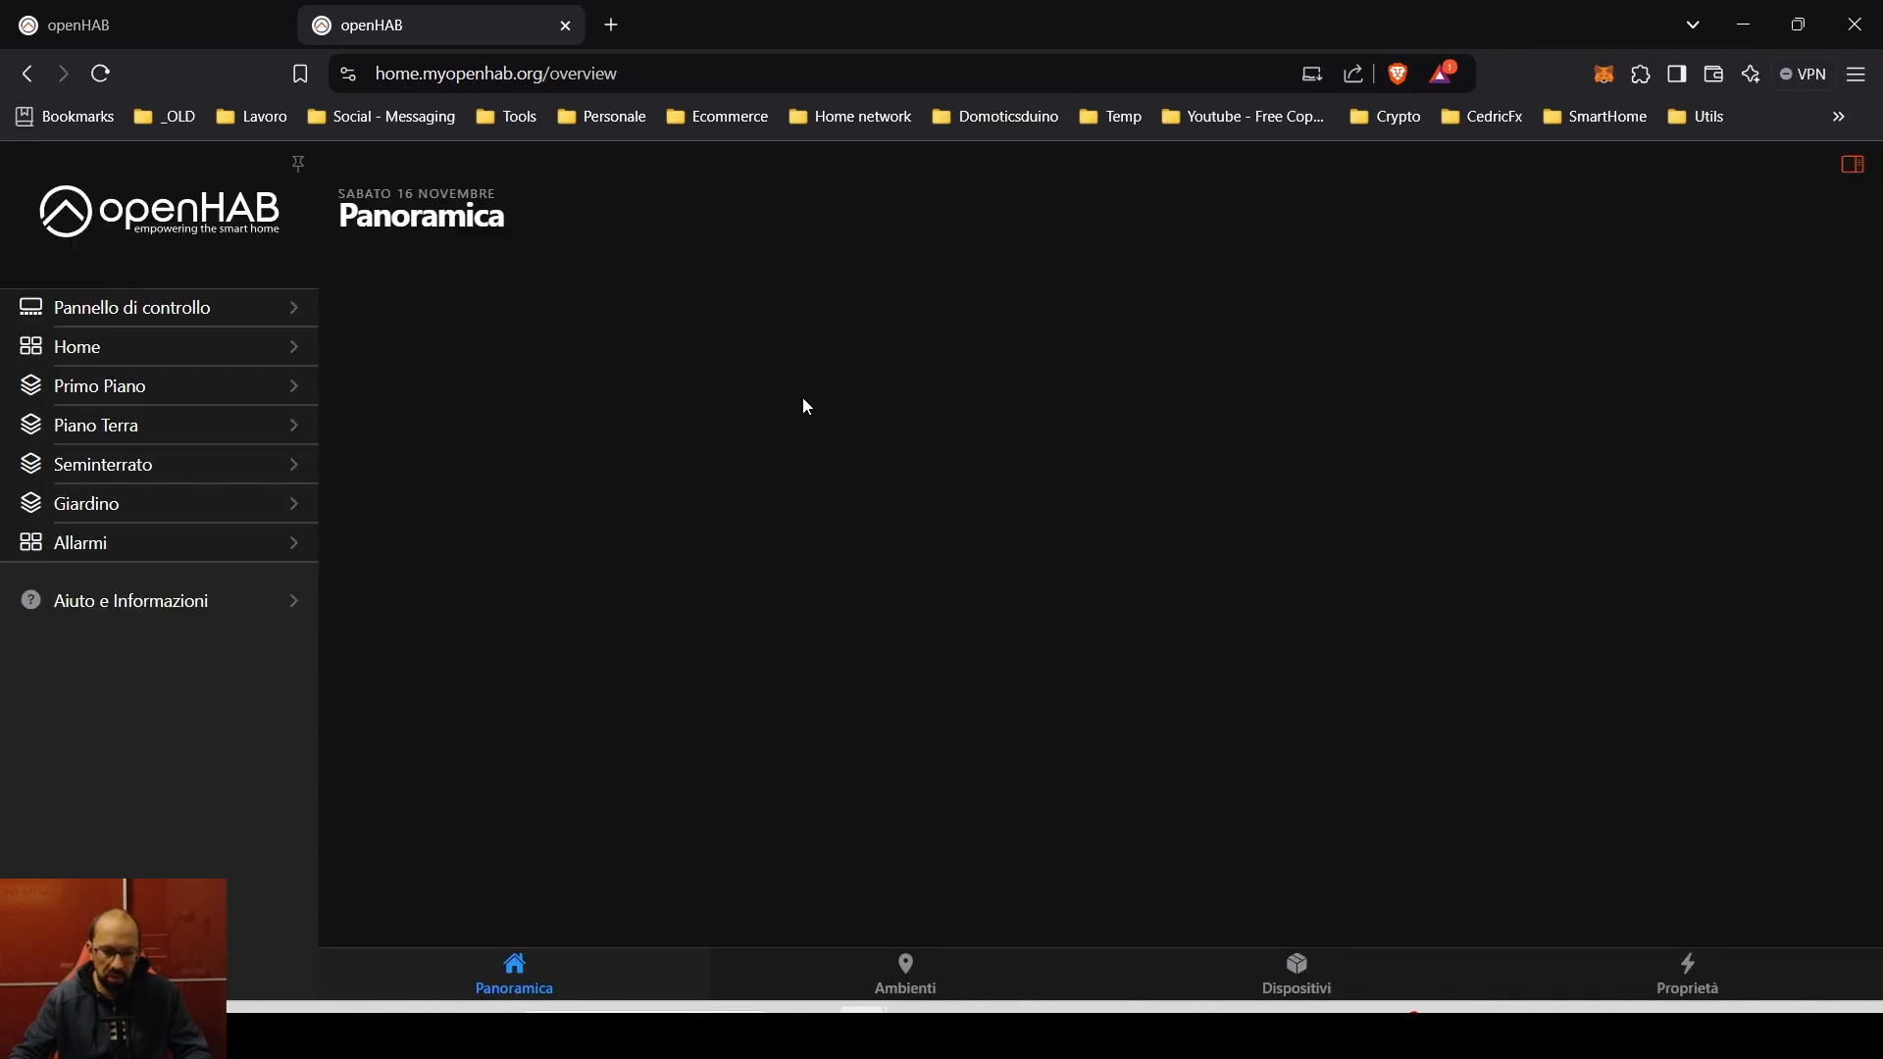
click(162, 973)
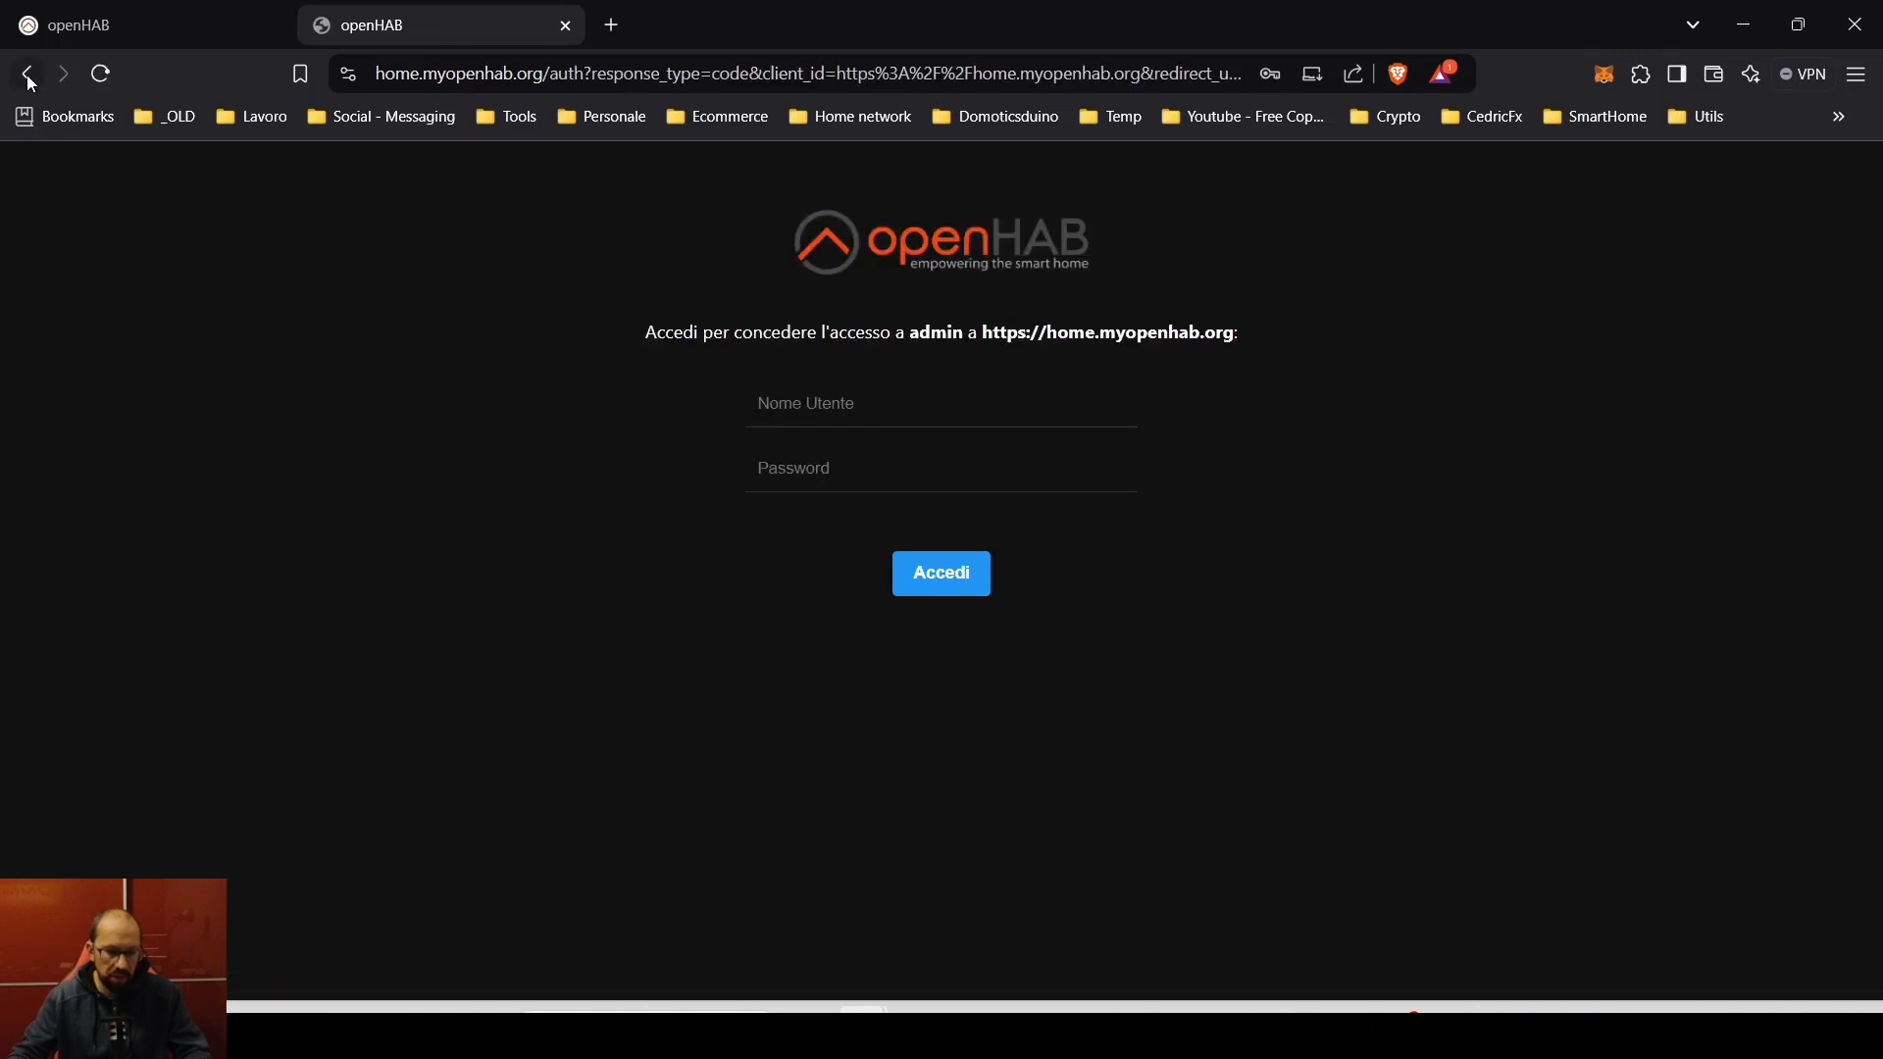
click(26, 74)
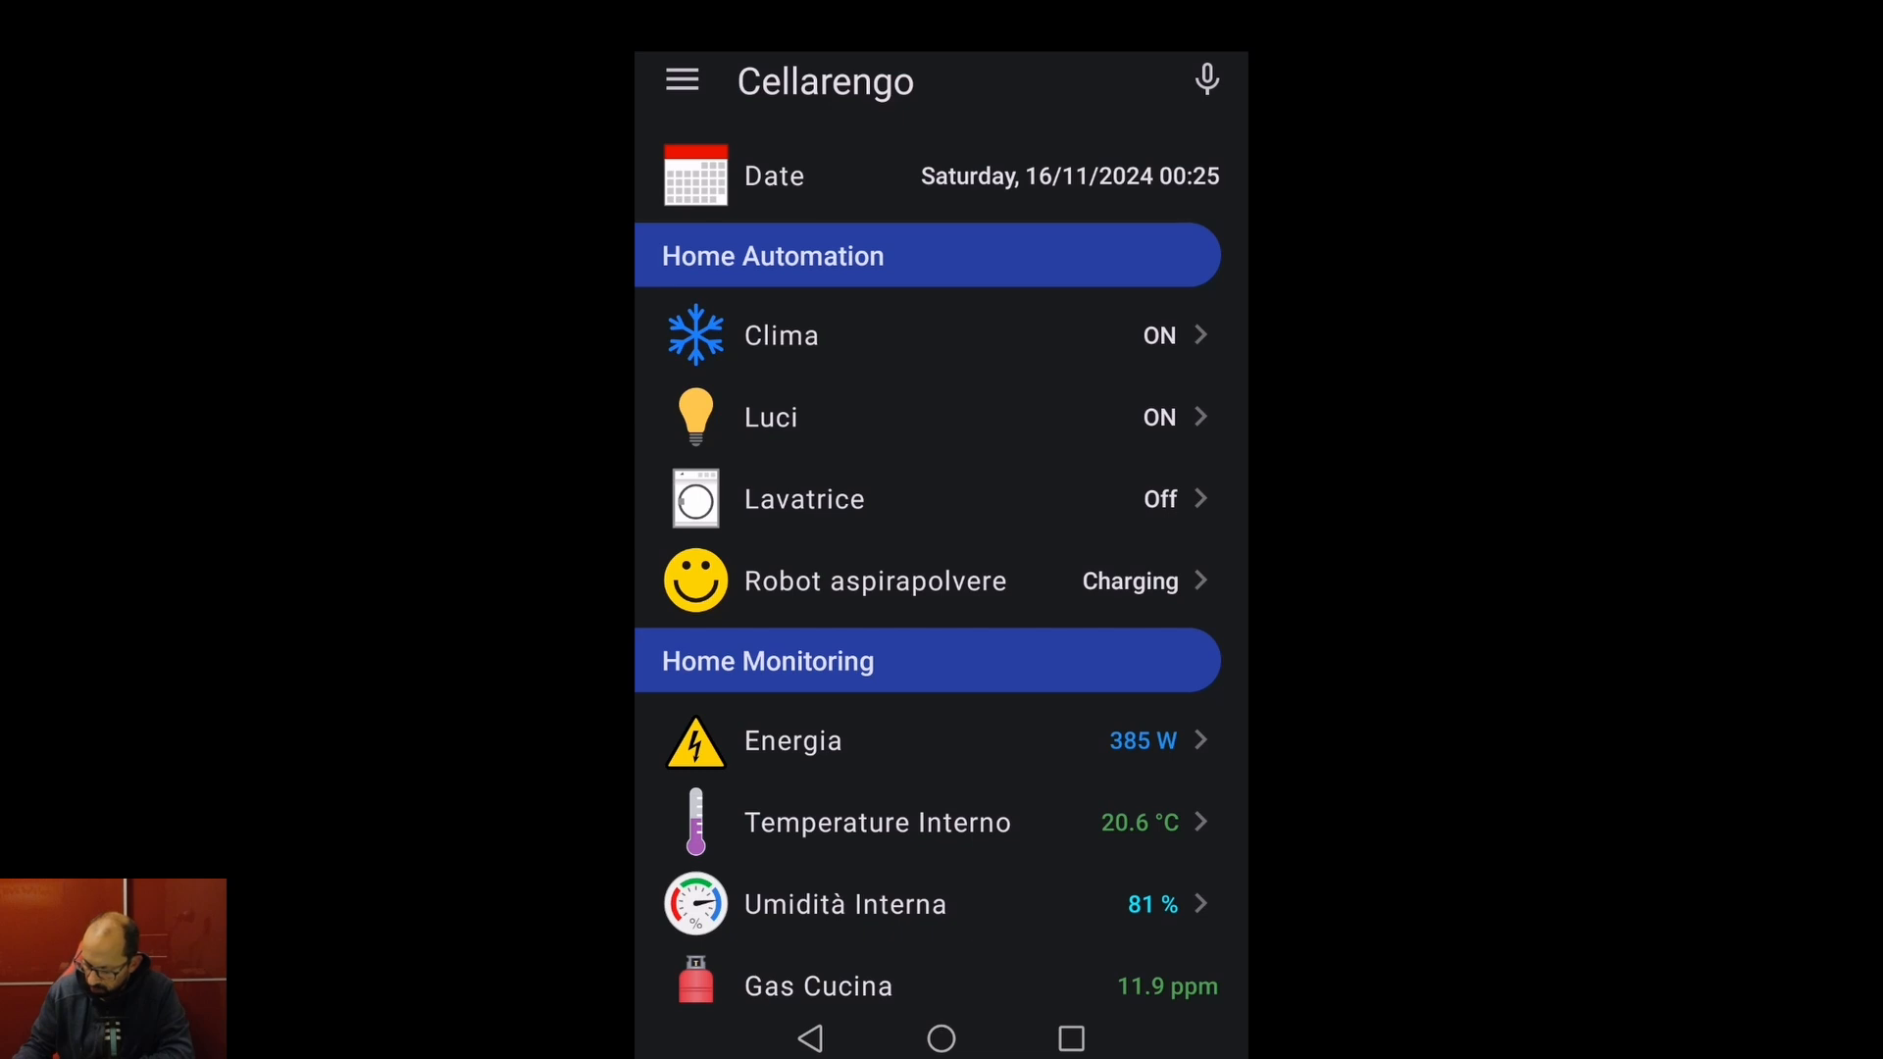
click(682, 79)
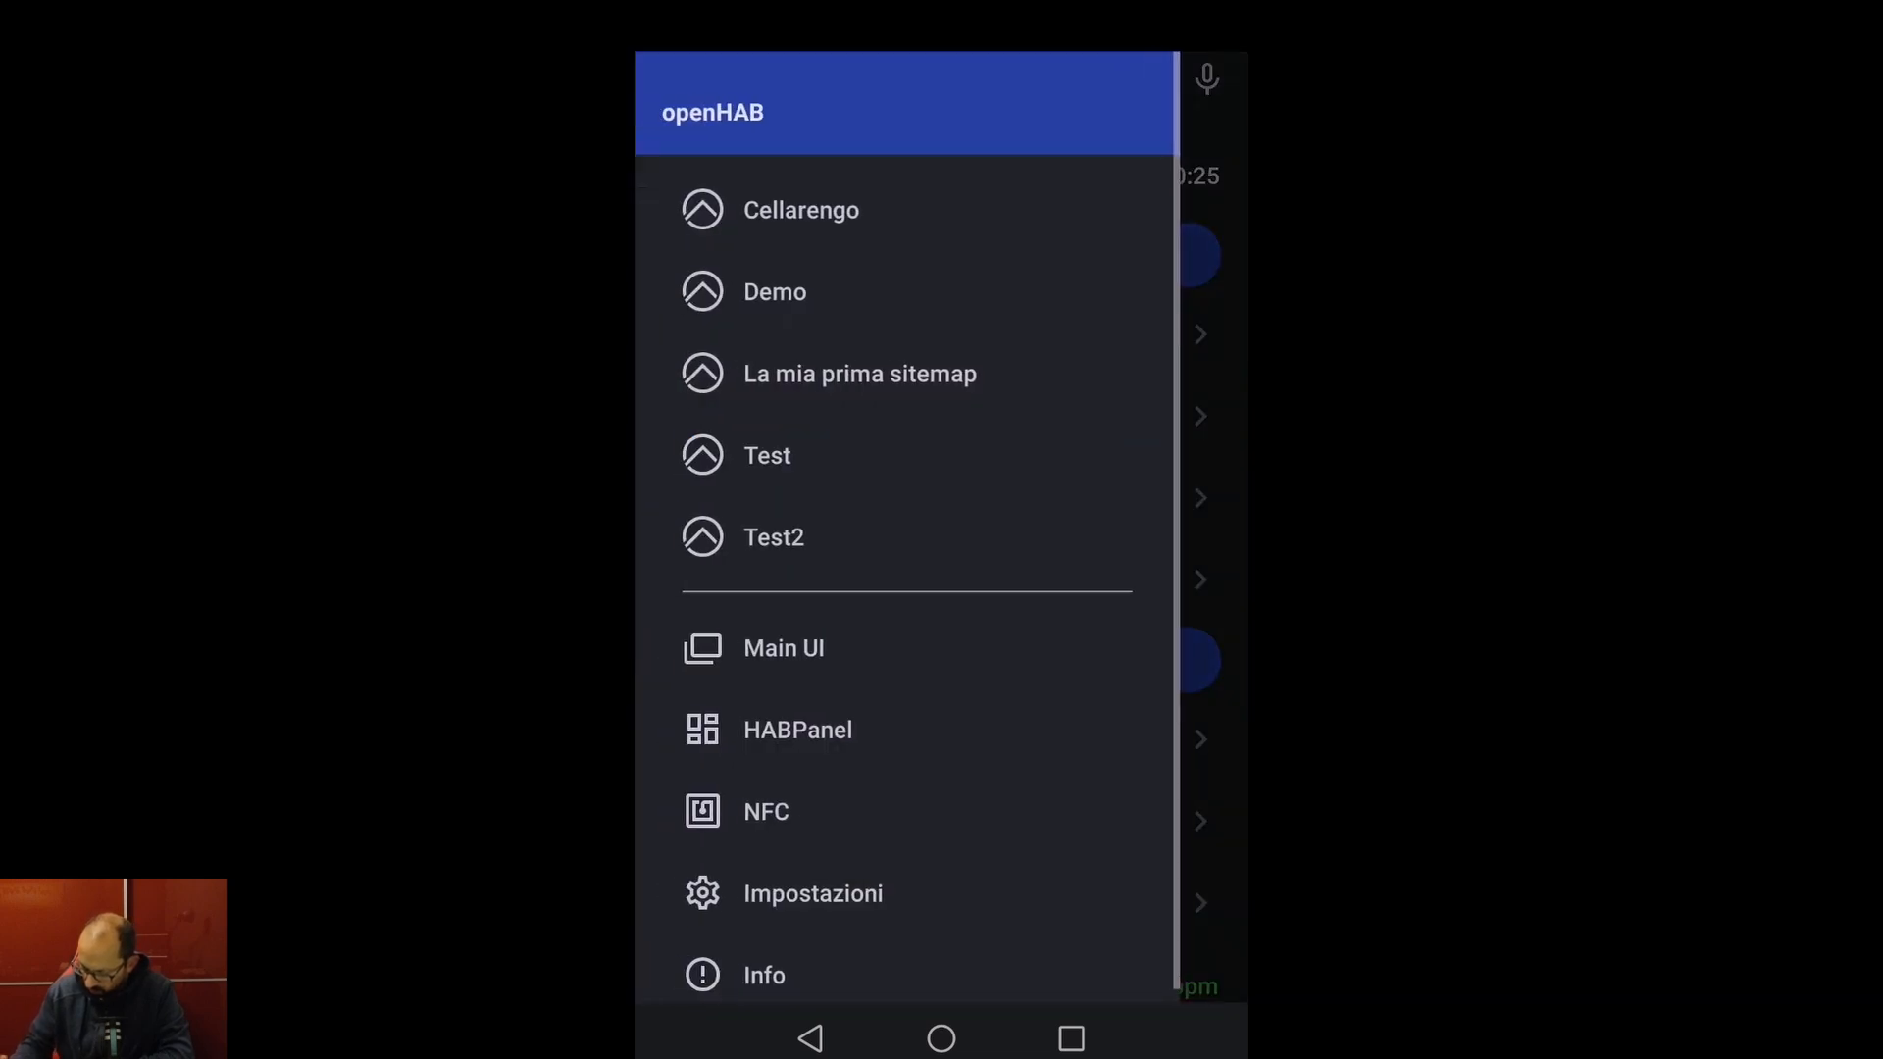
click(887, 893)
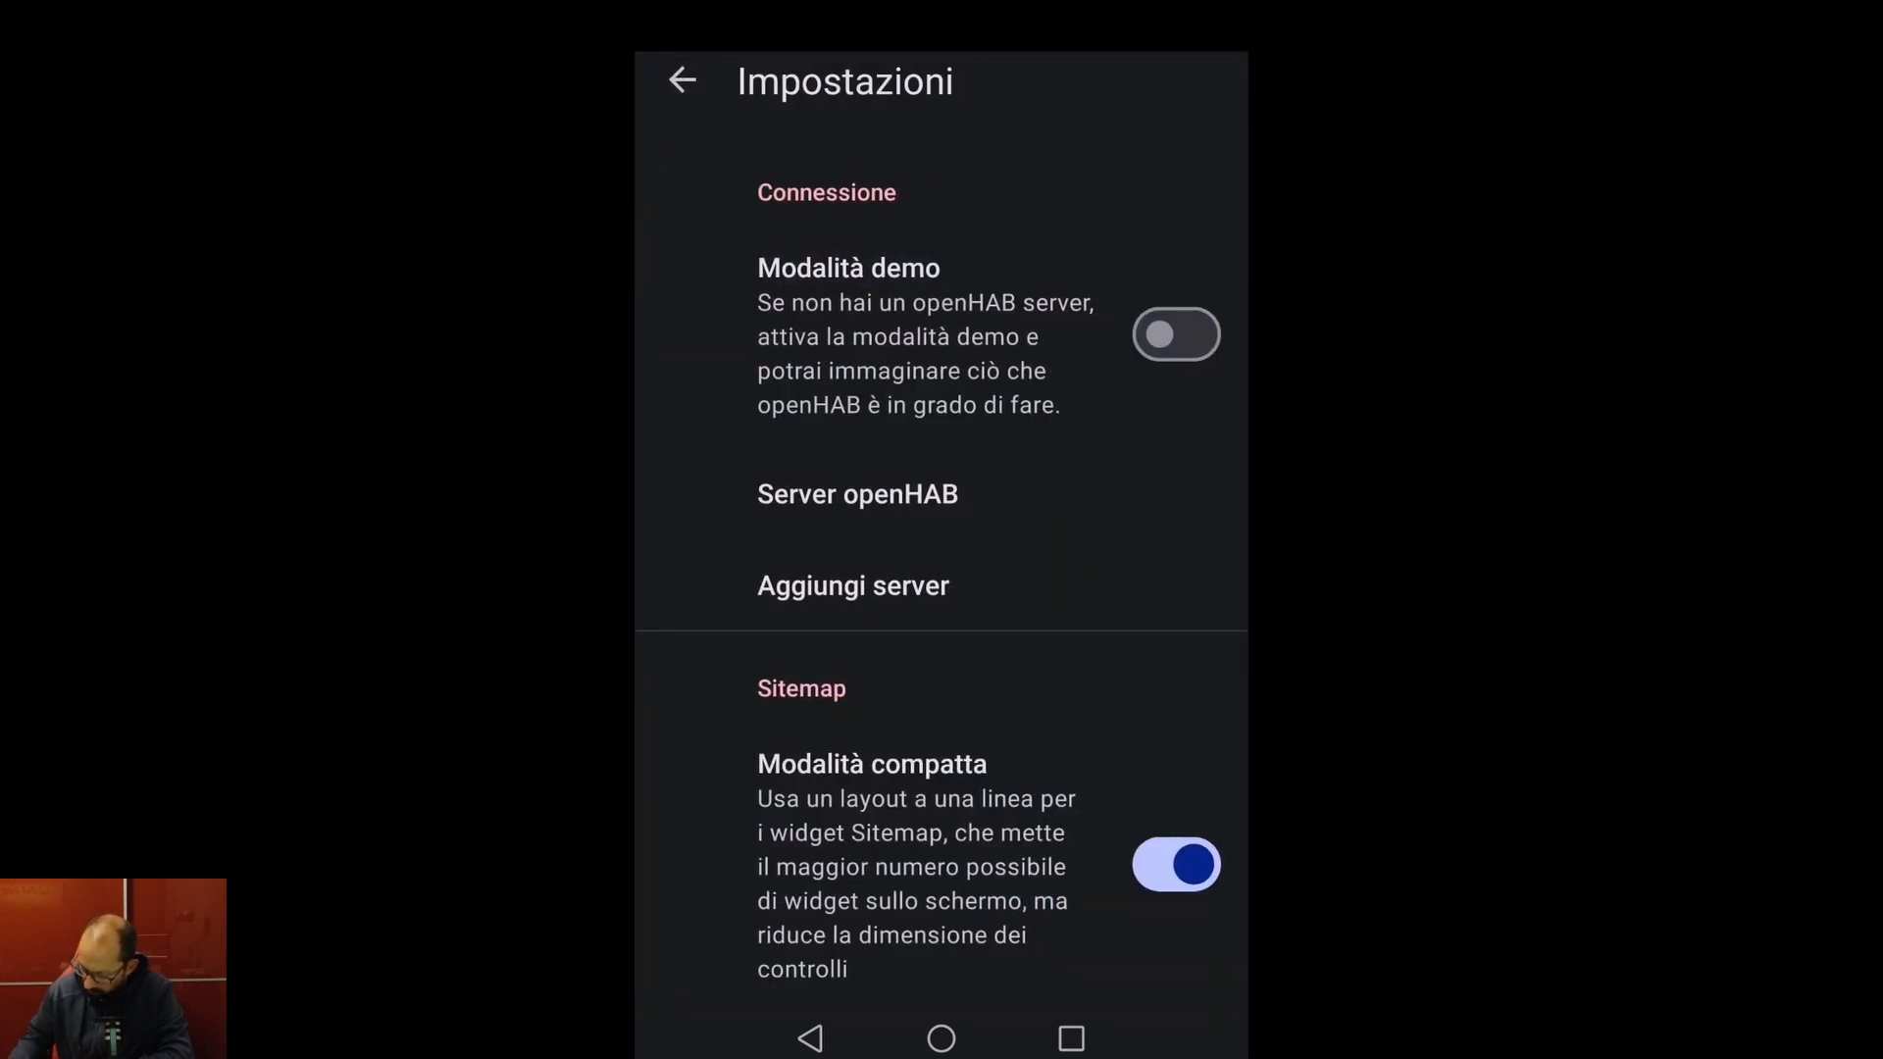
click(857, 494)
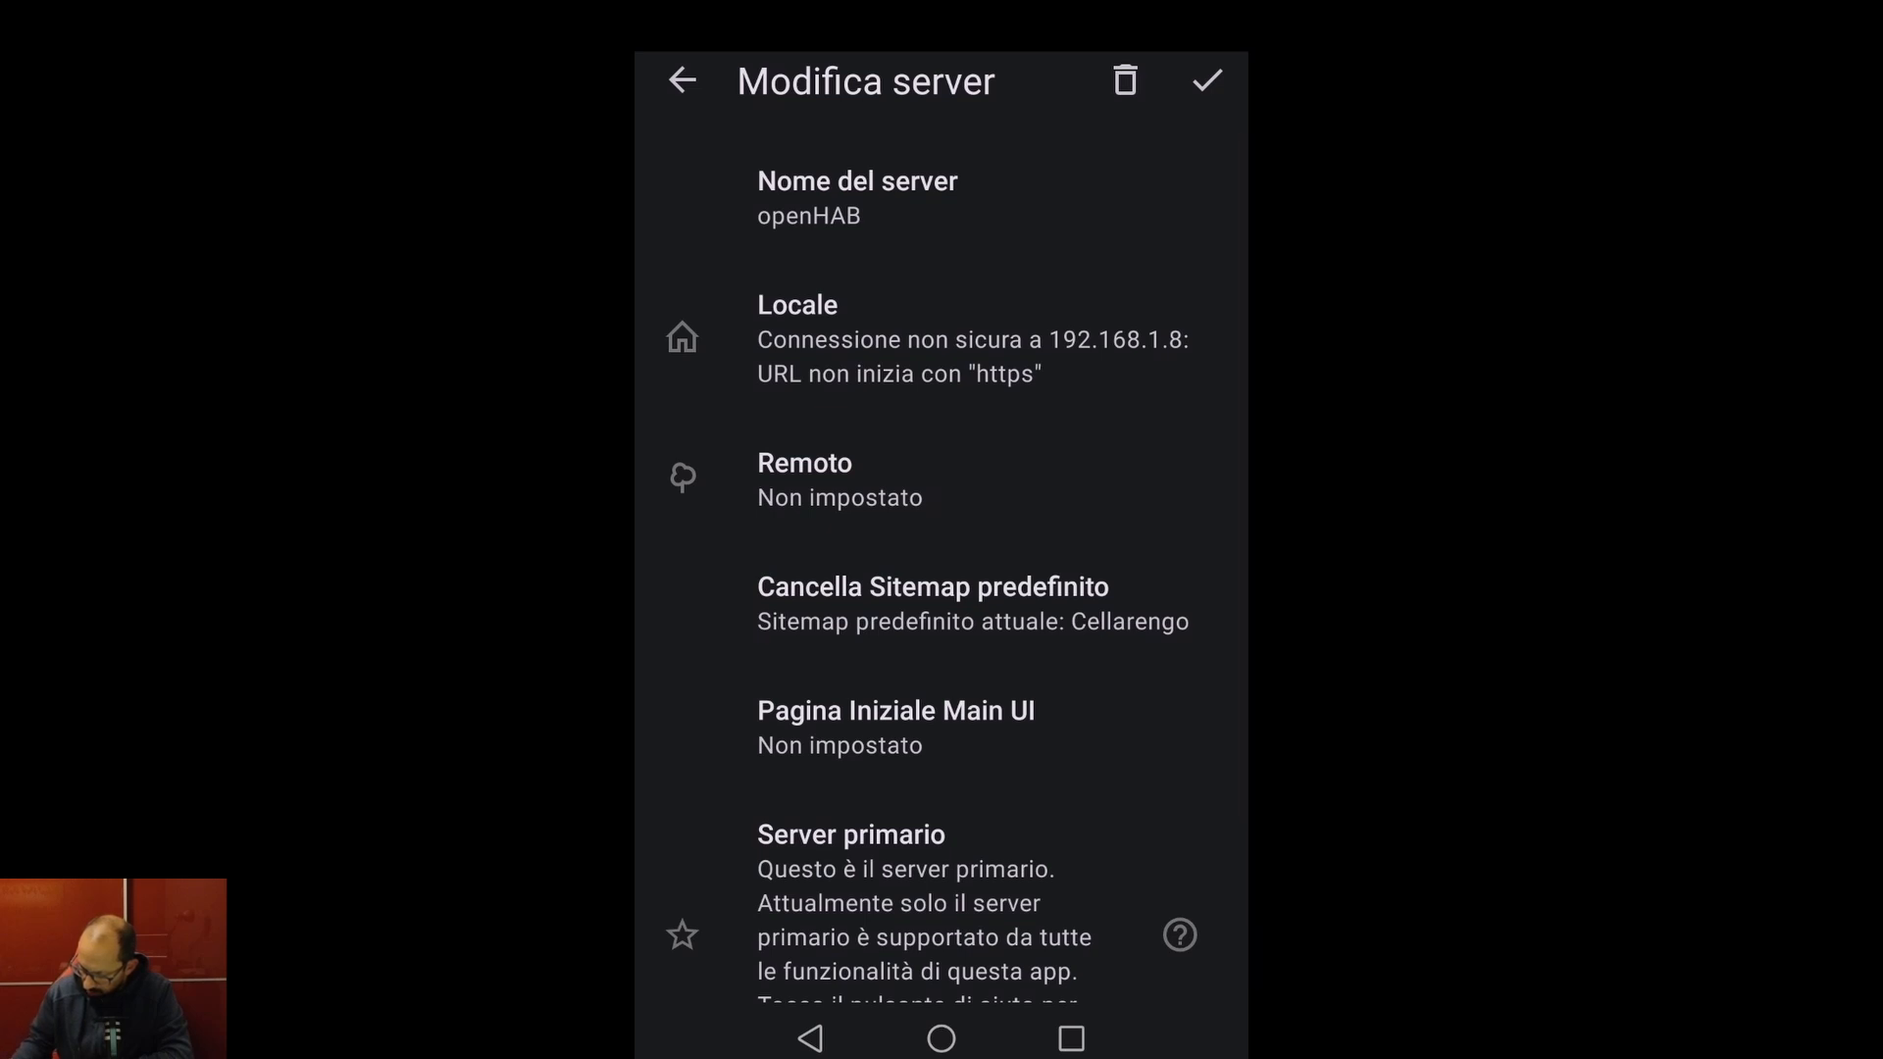
click(804, 479)
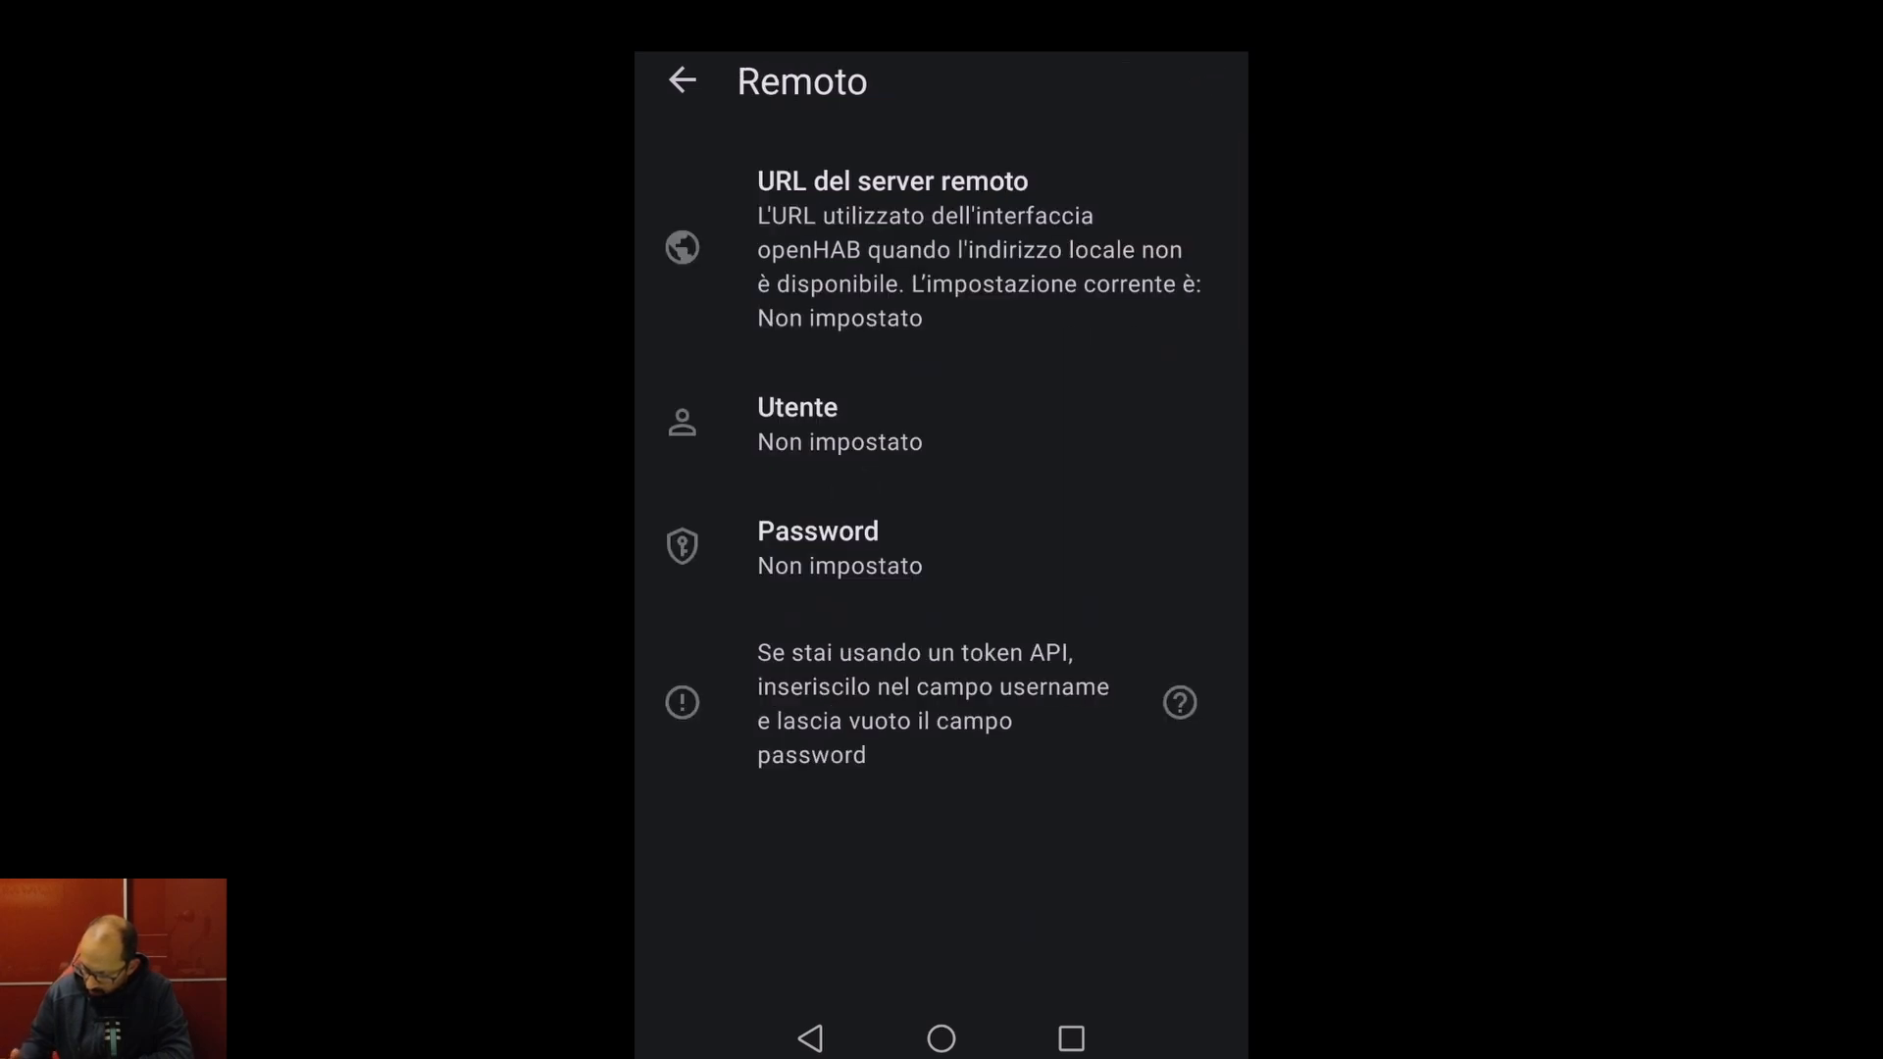
click(892, 215)
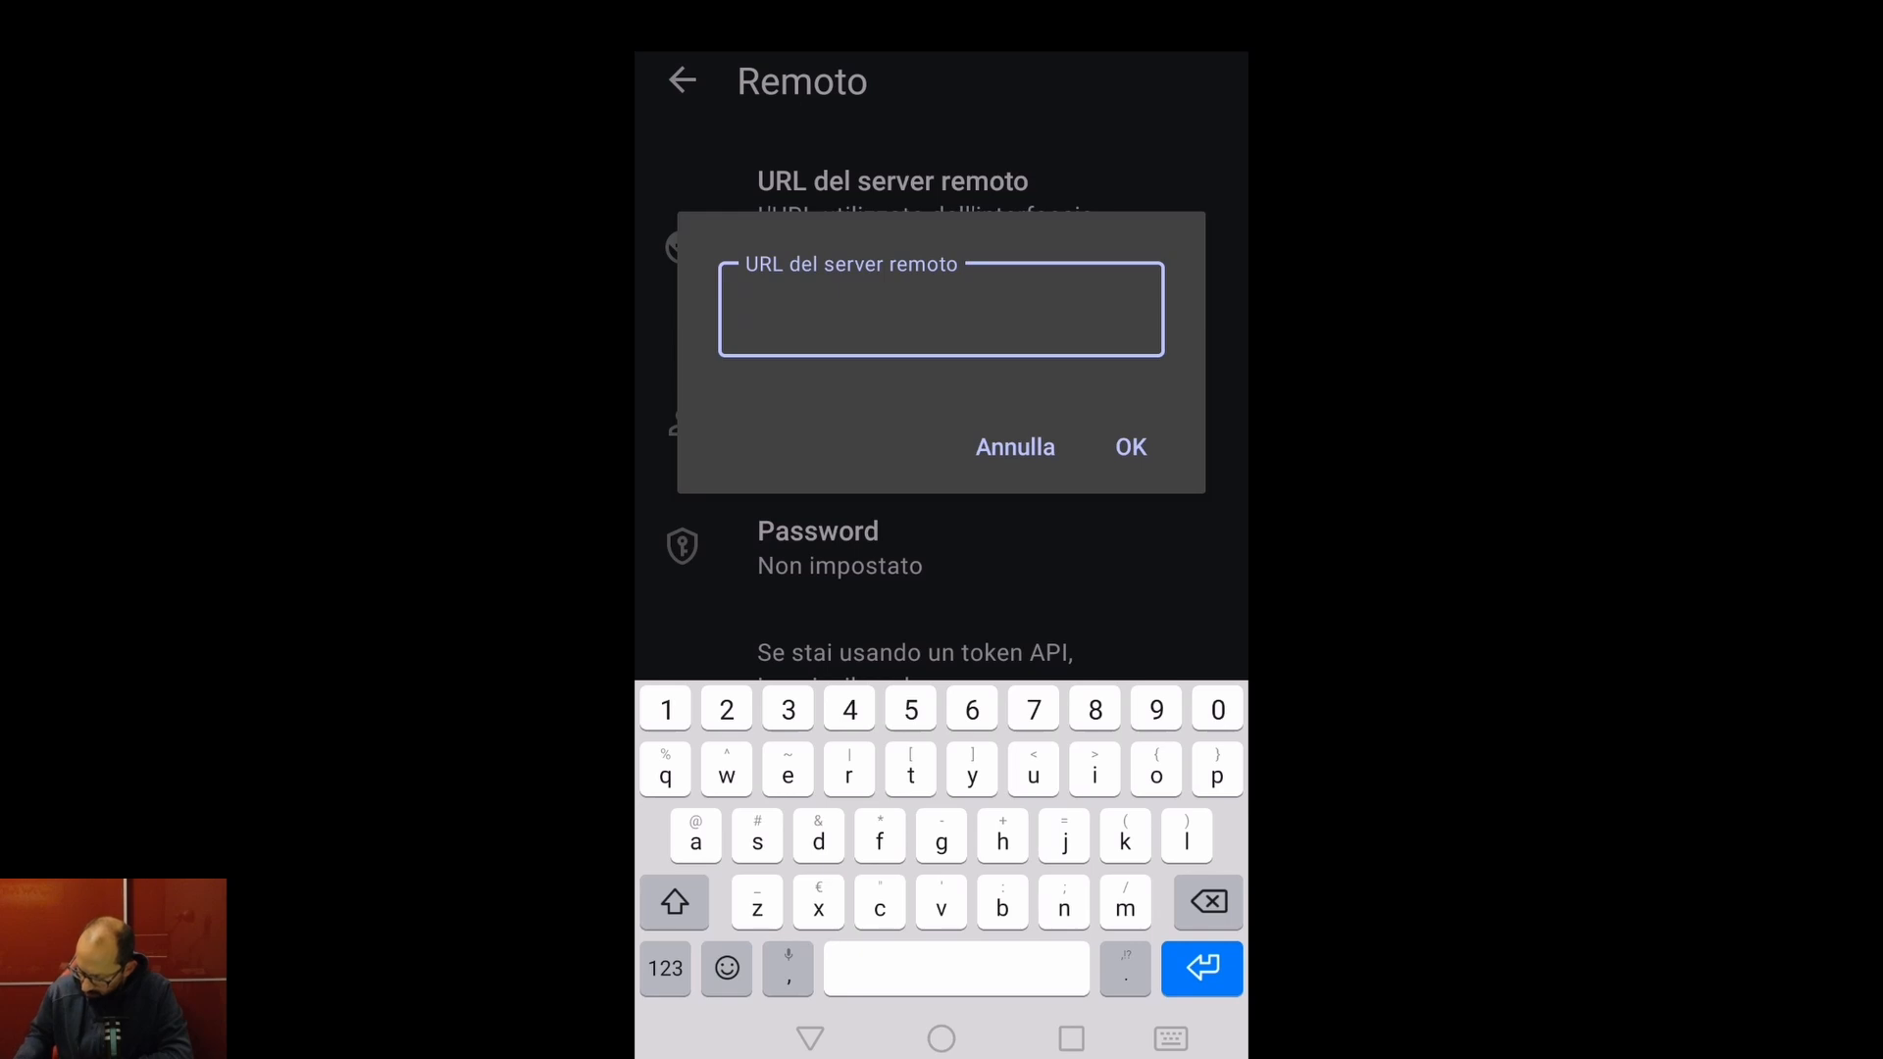
text(htt)
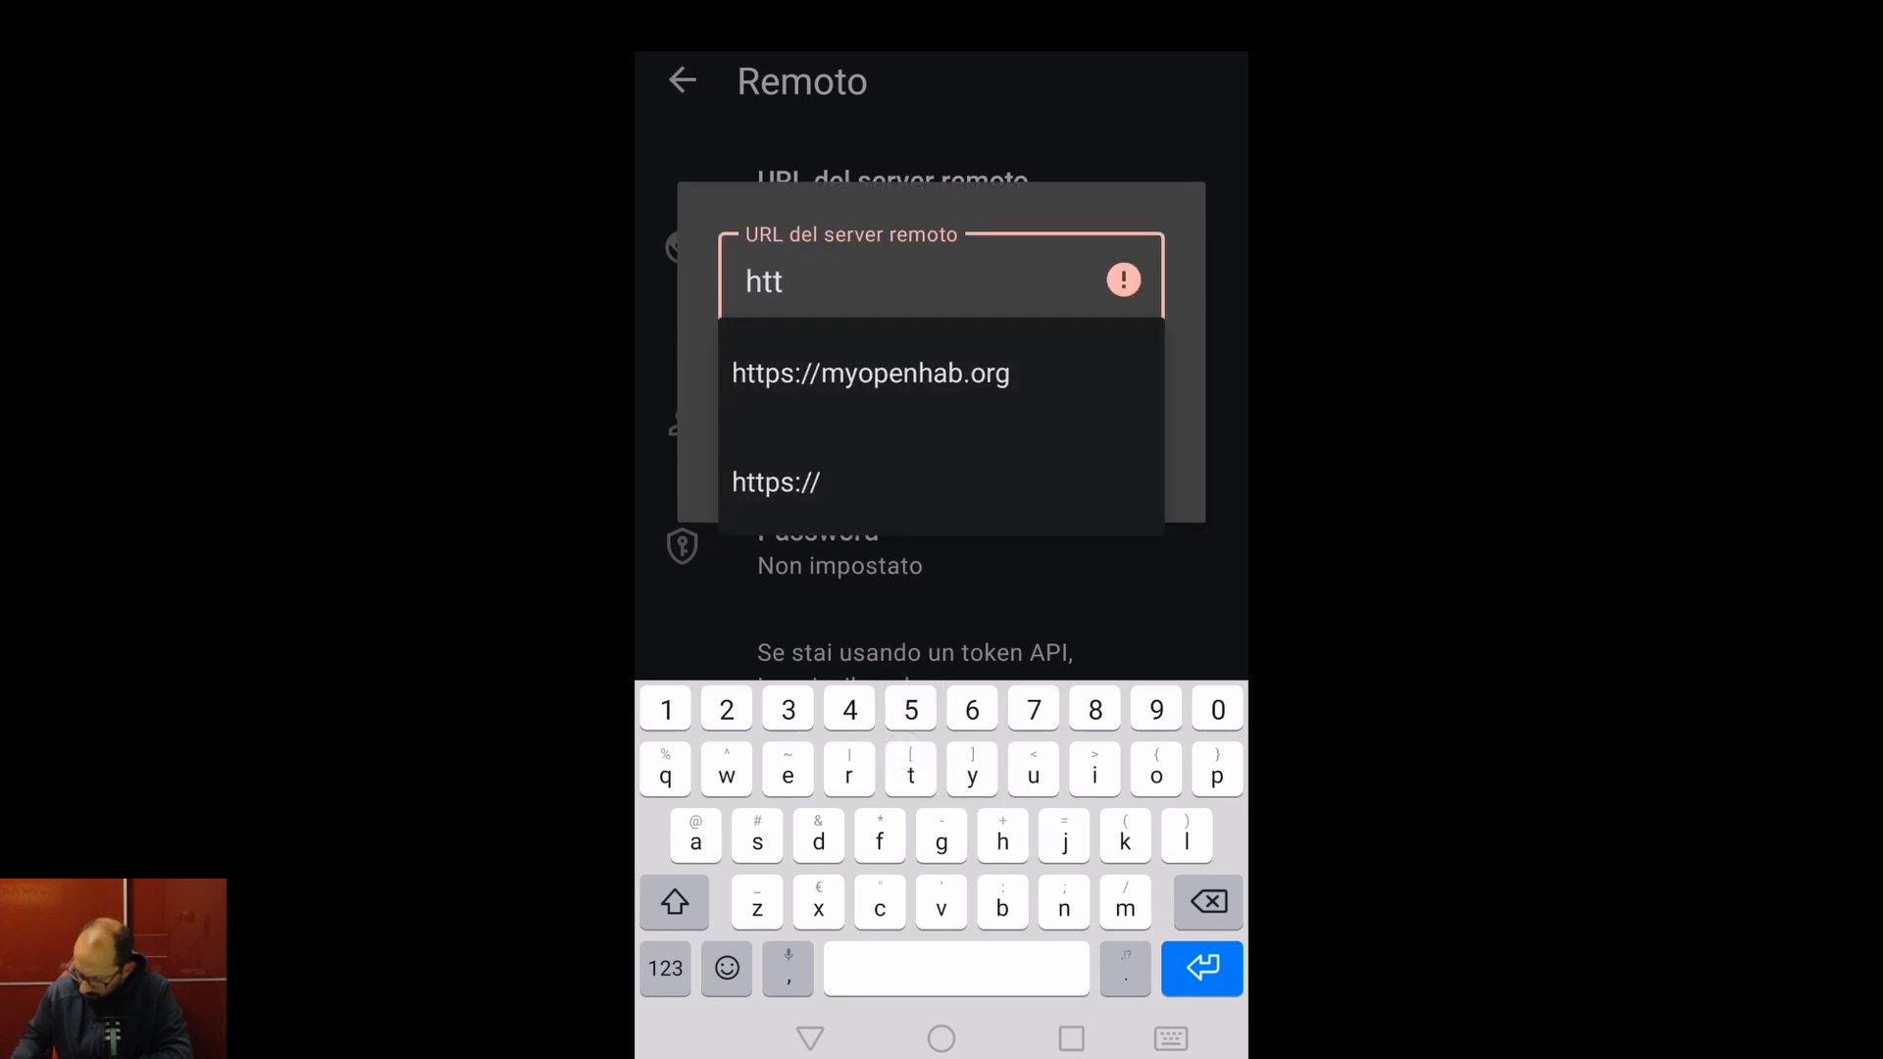
click(870, 372)
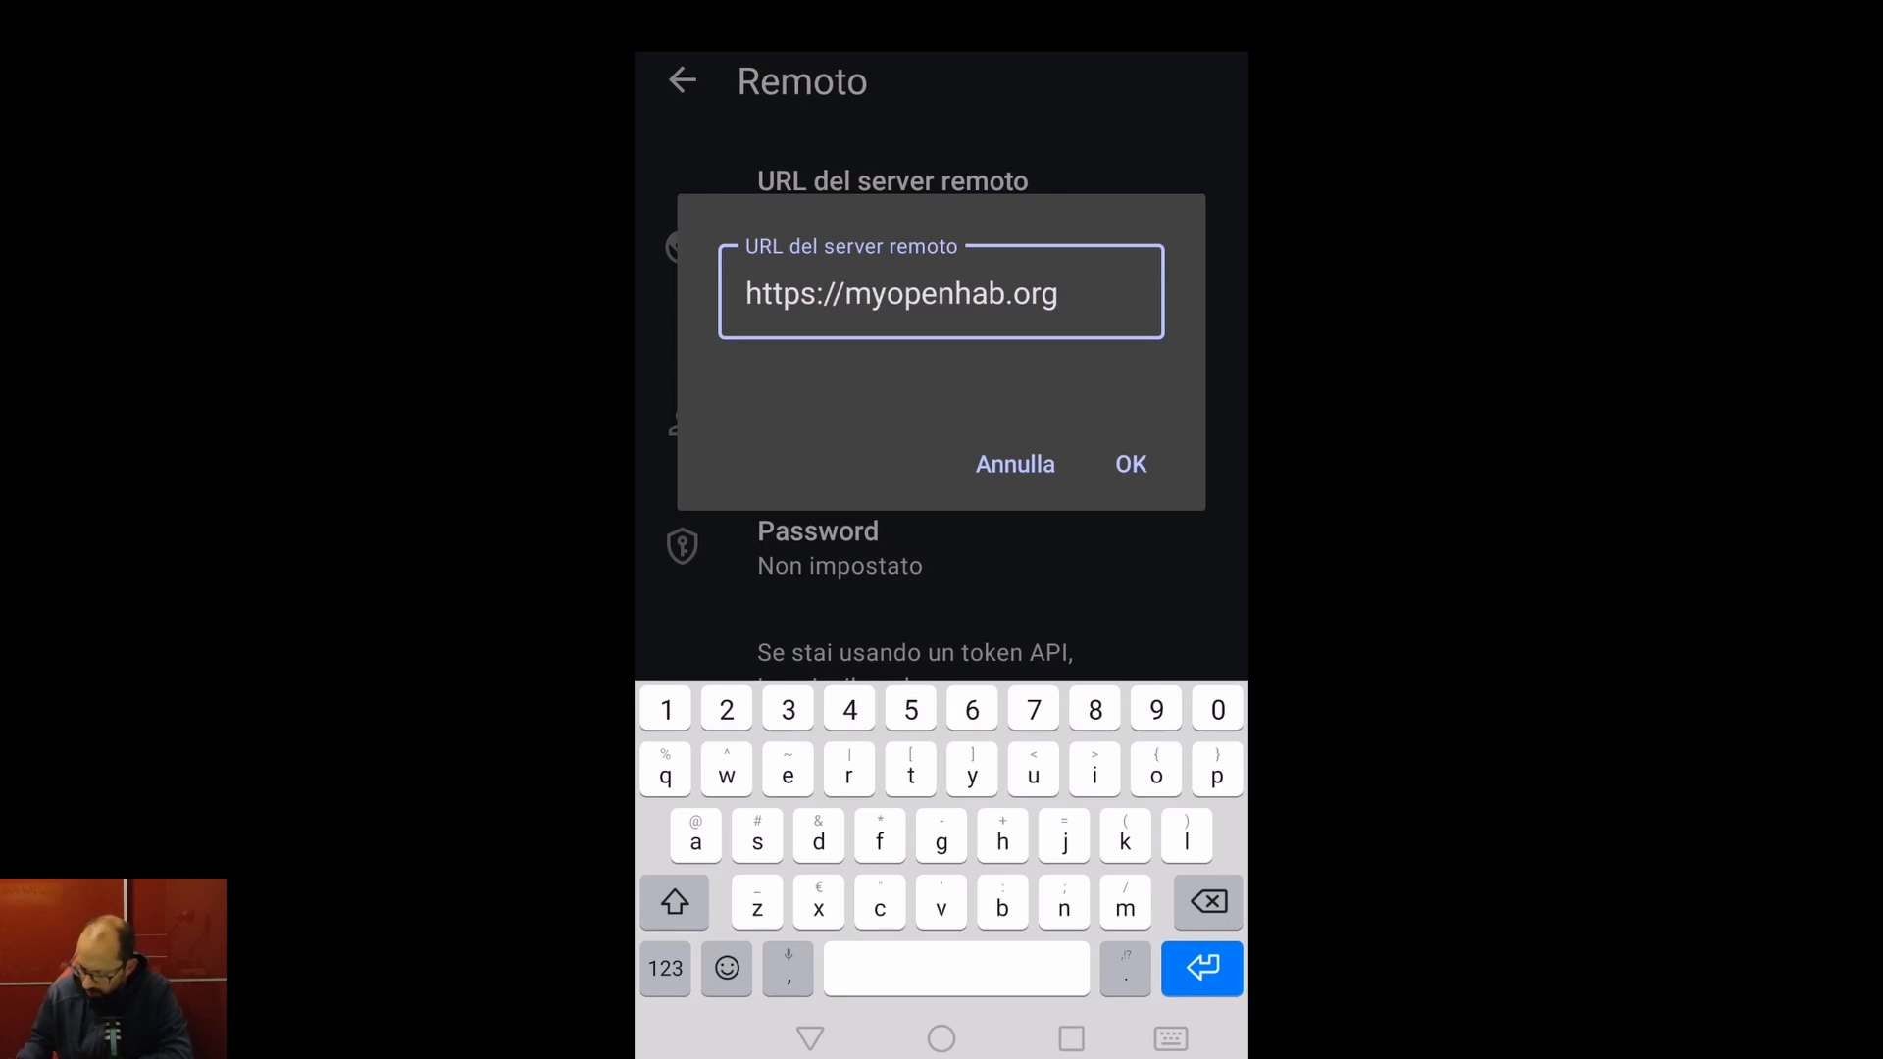
click(1130, 464)
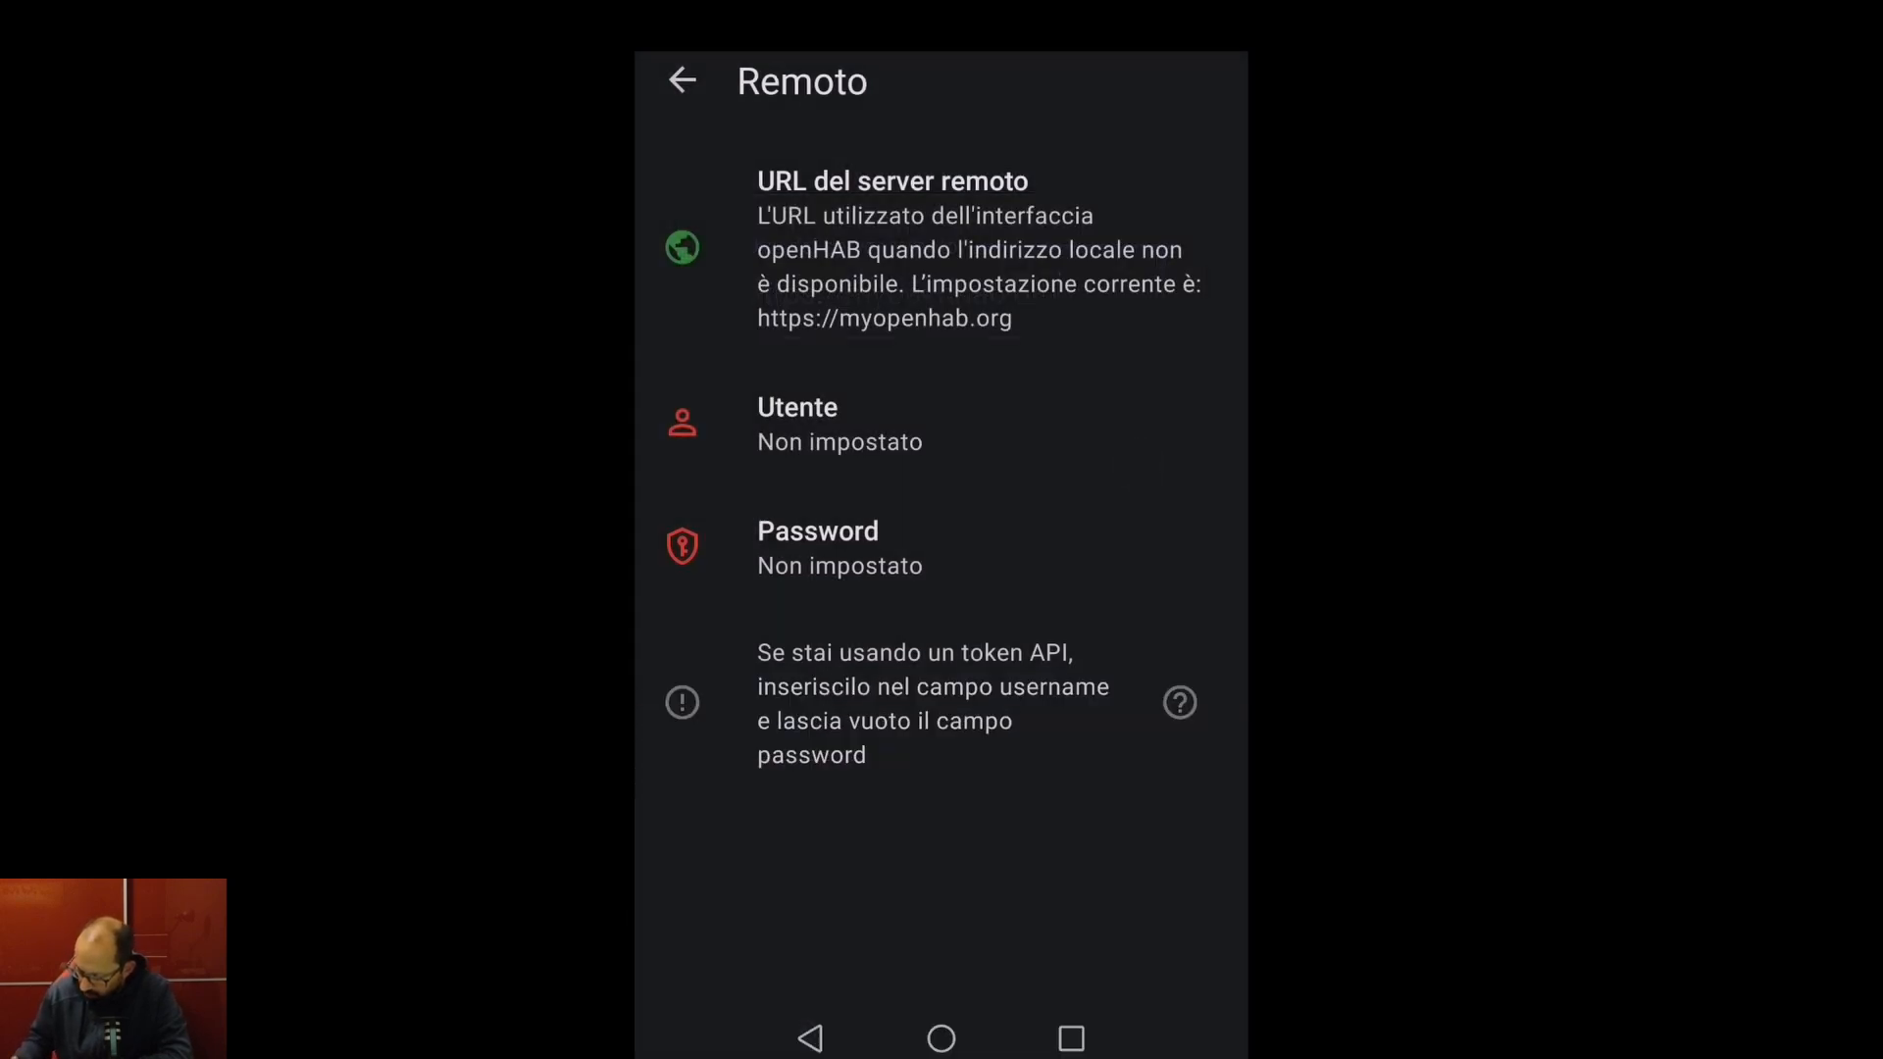
- Set the remote user to the cloud account e-mail and start entering the password
click(851, 419)
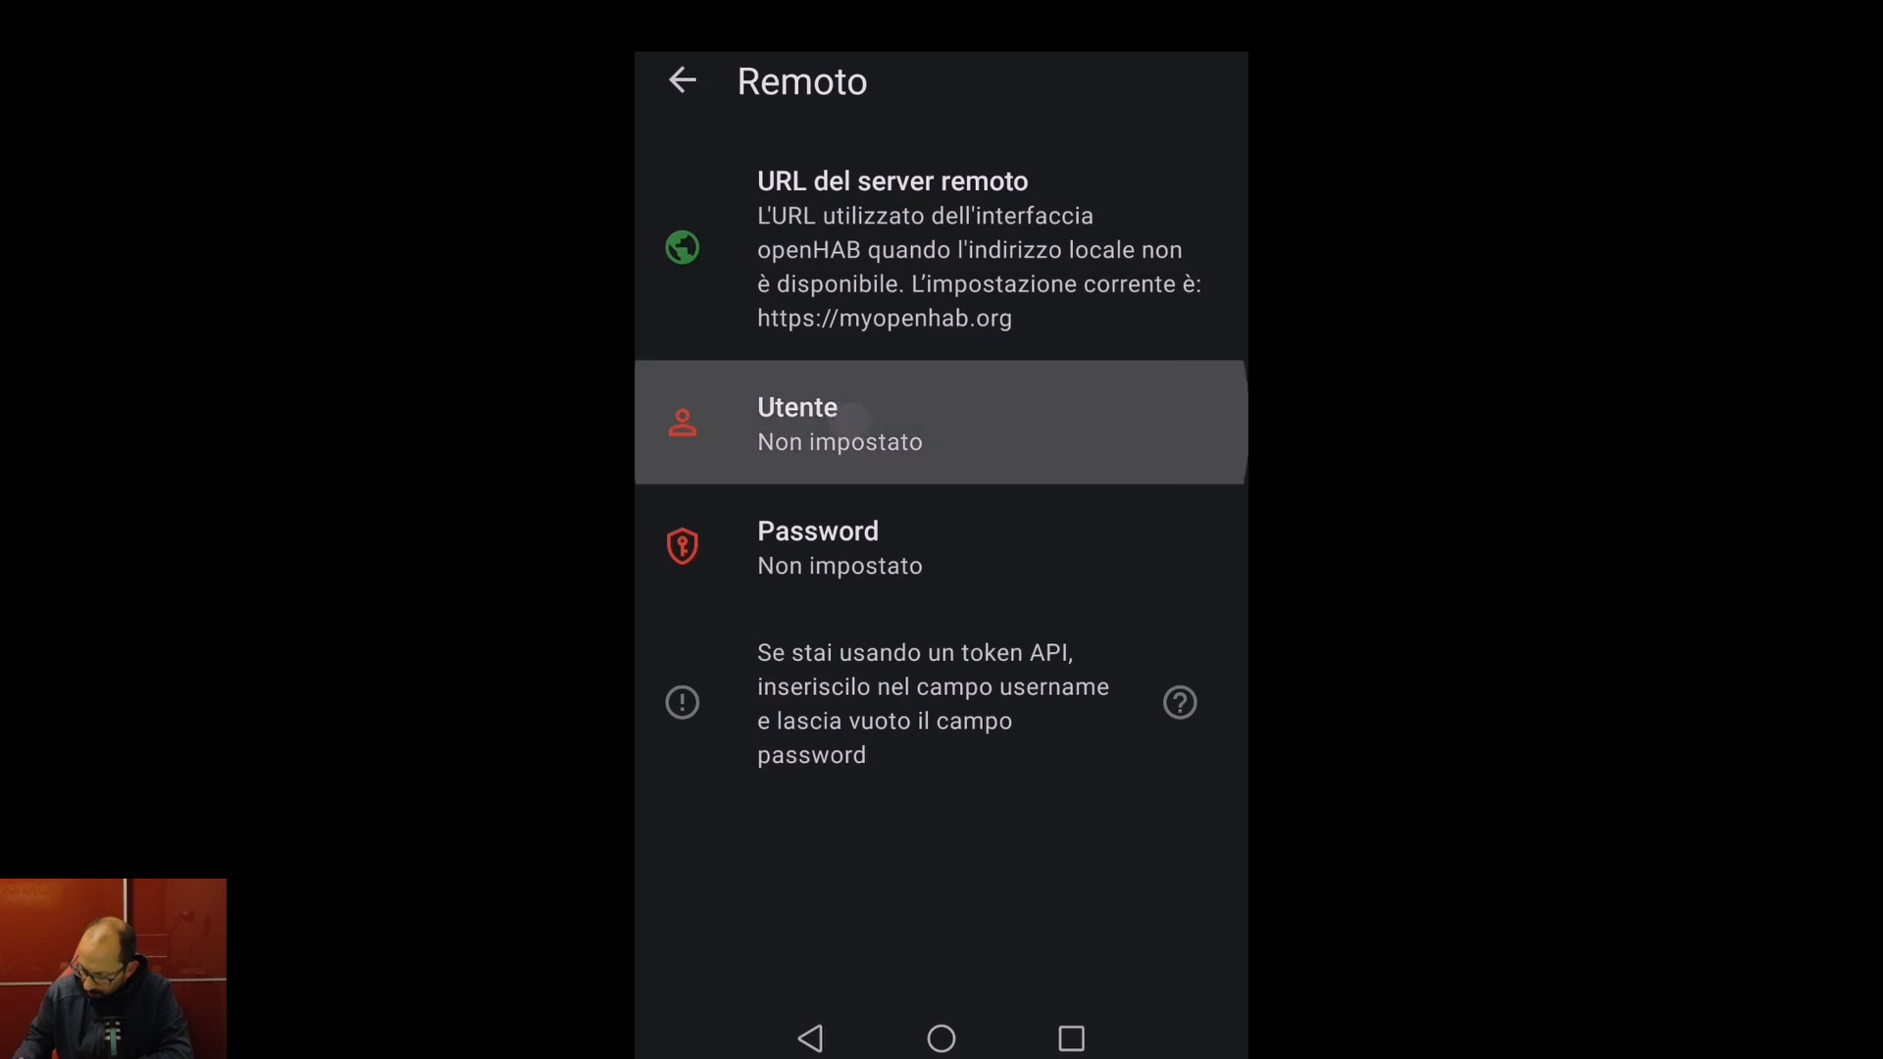
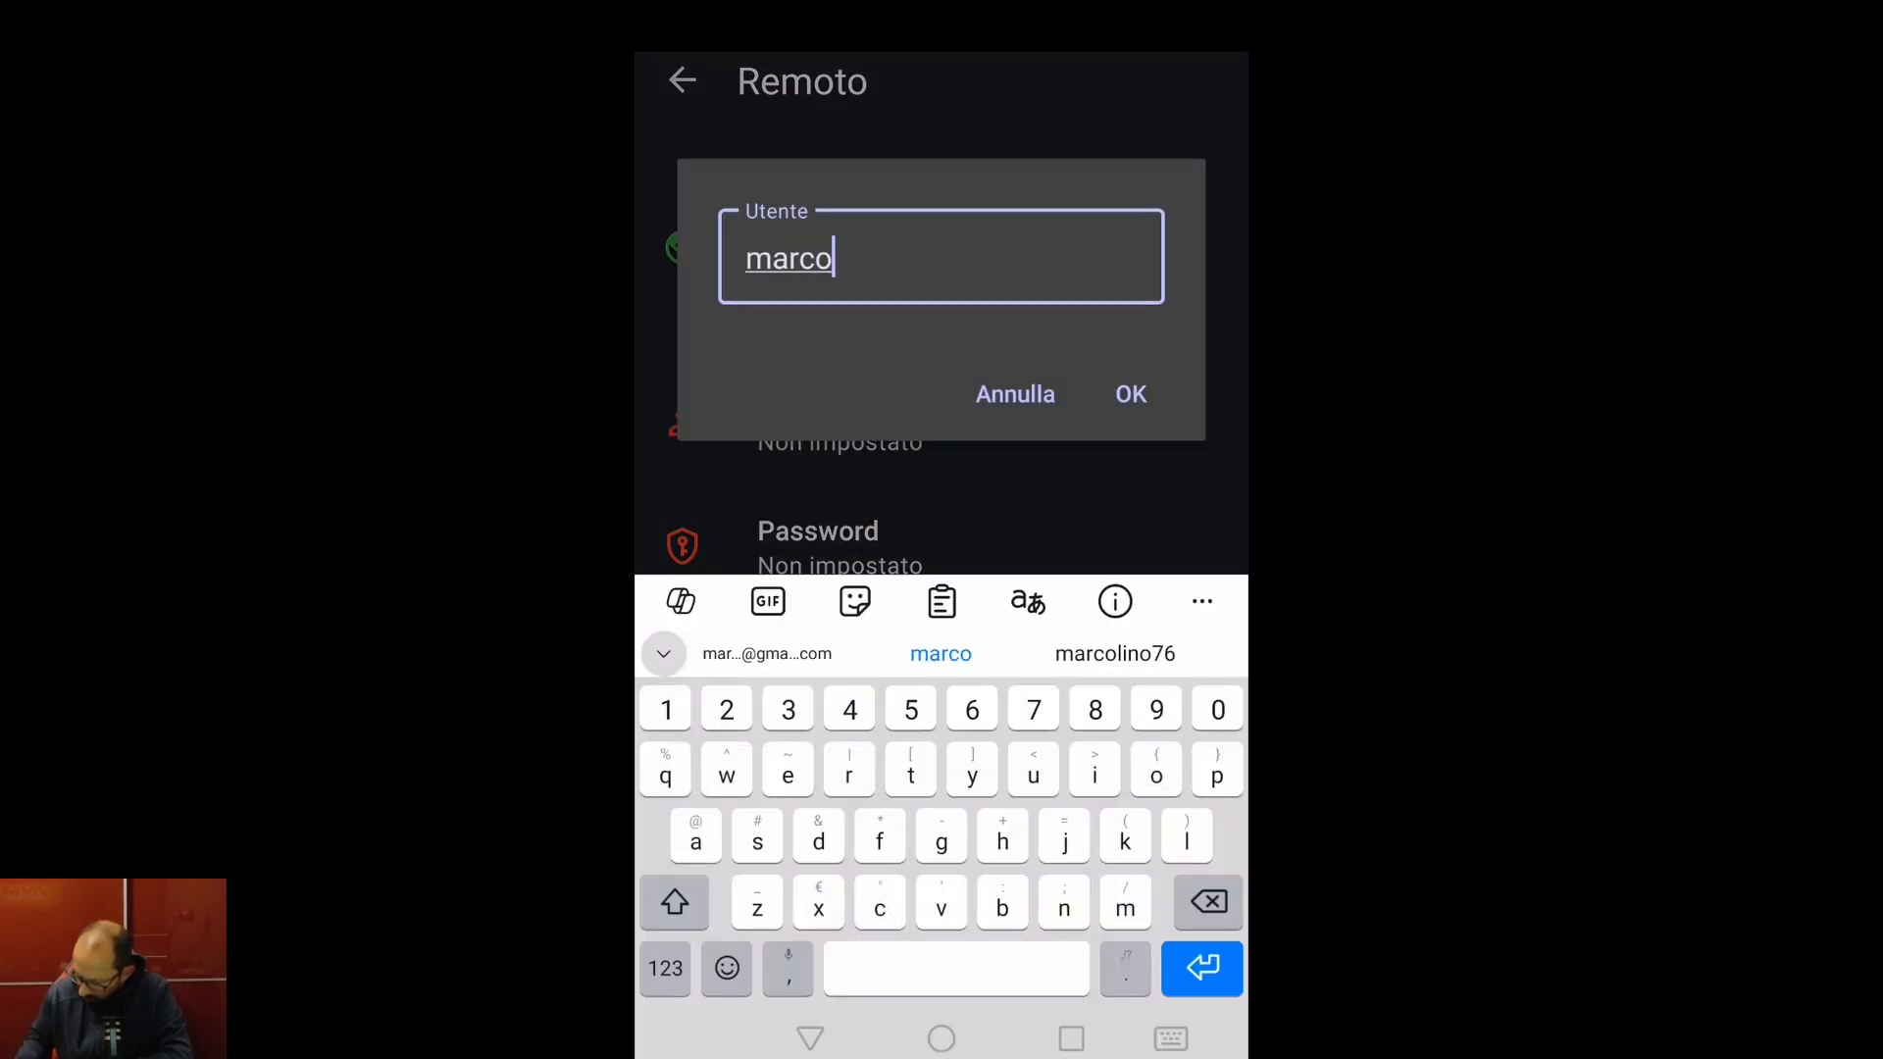
click(767, 654)
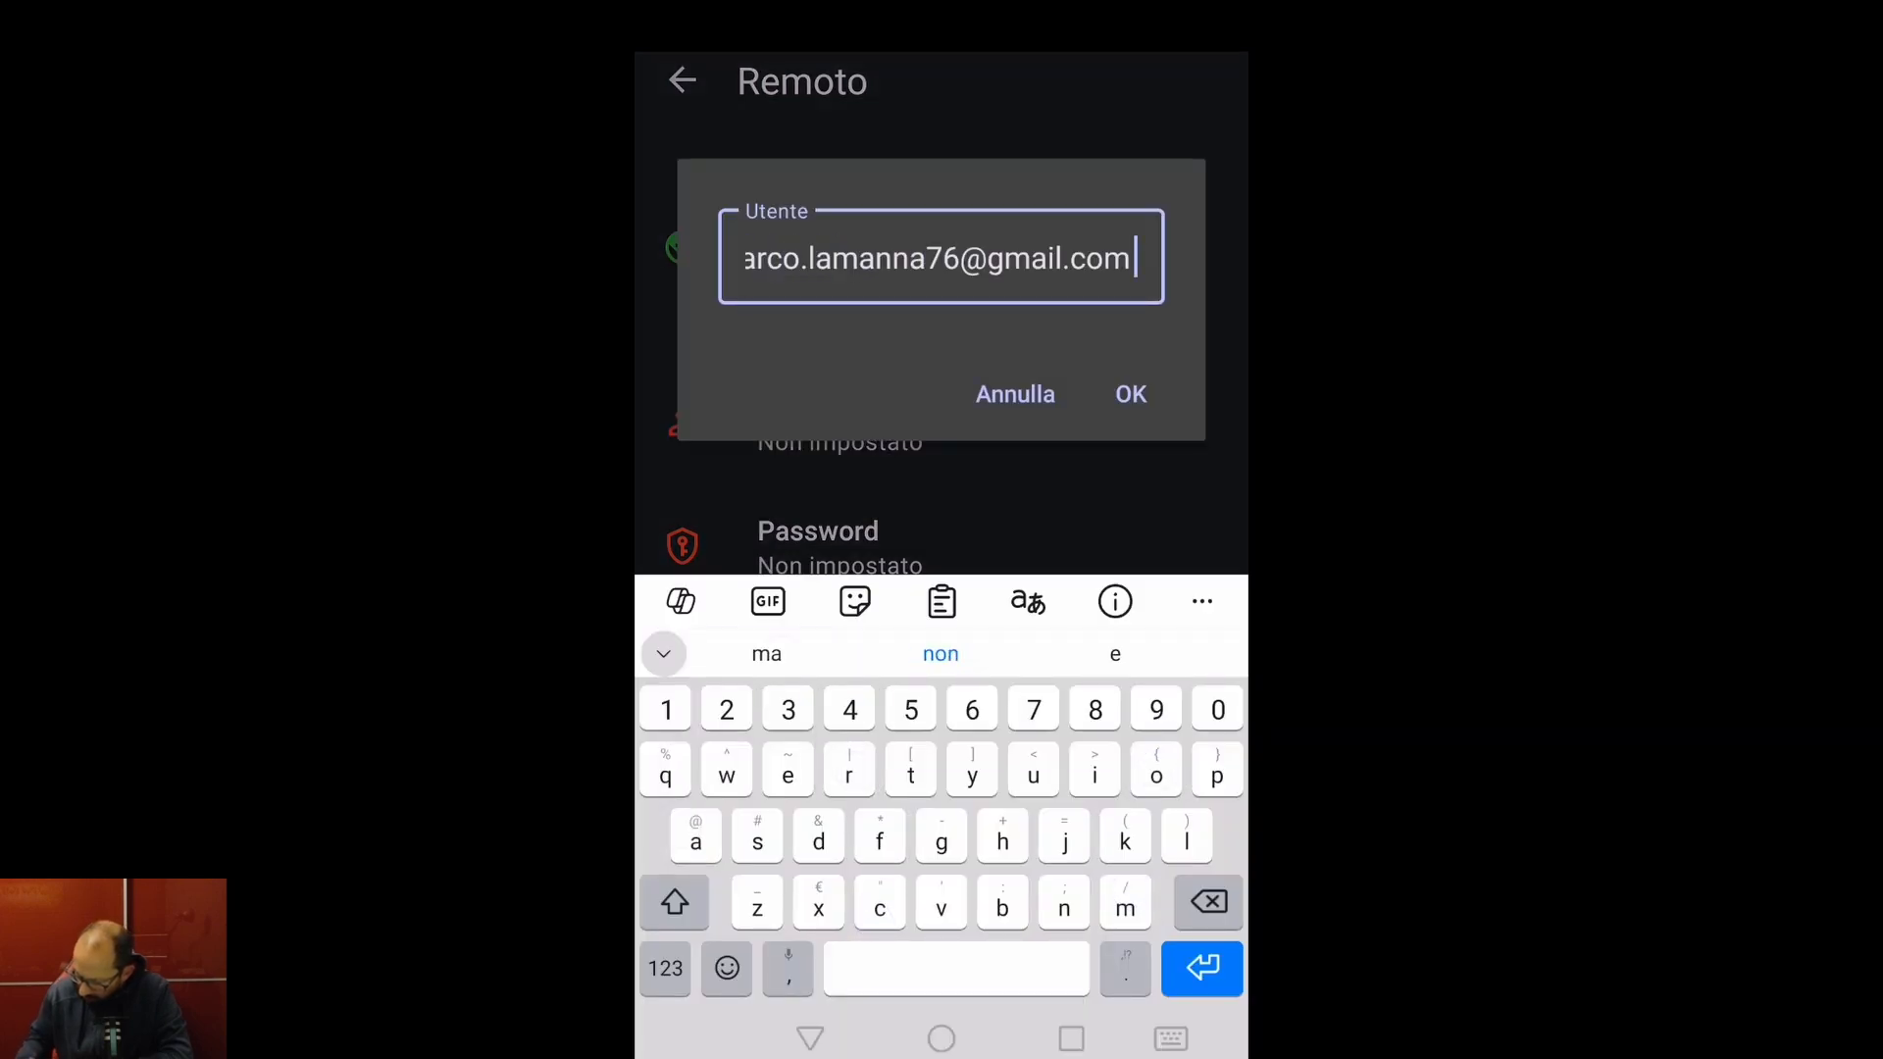
click(1130, 393)
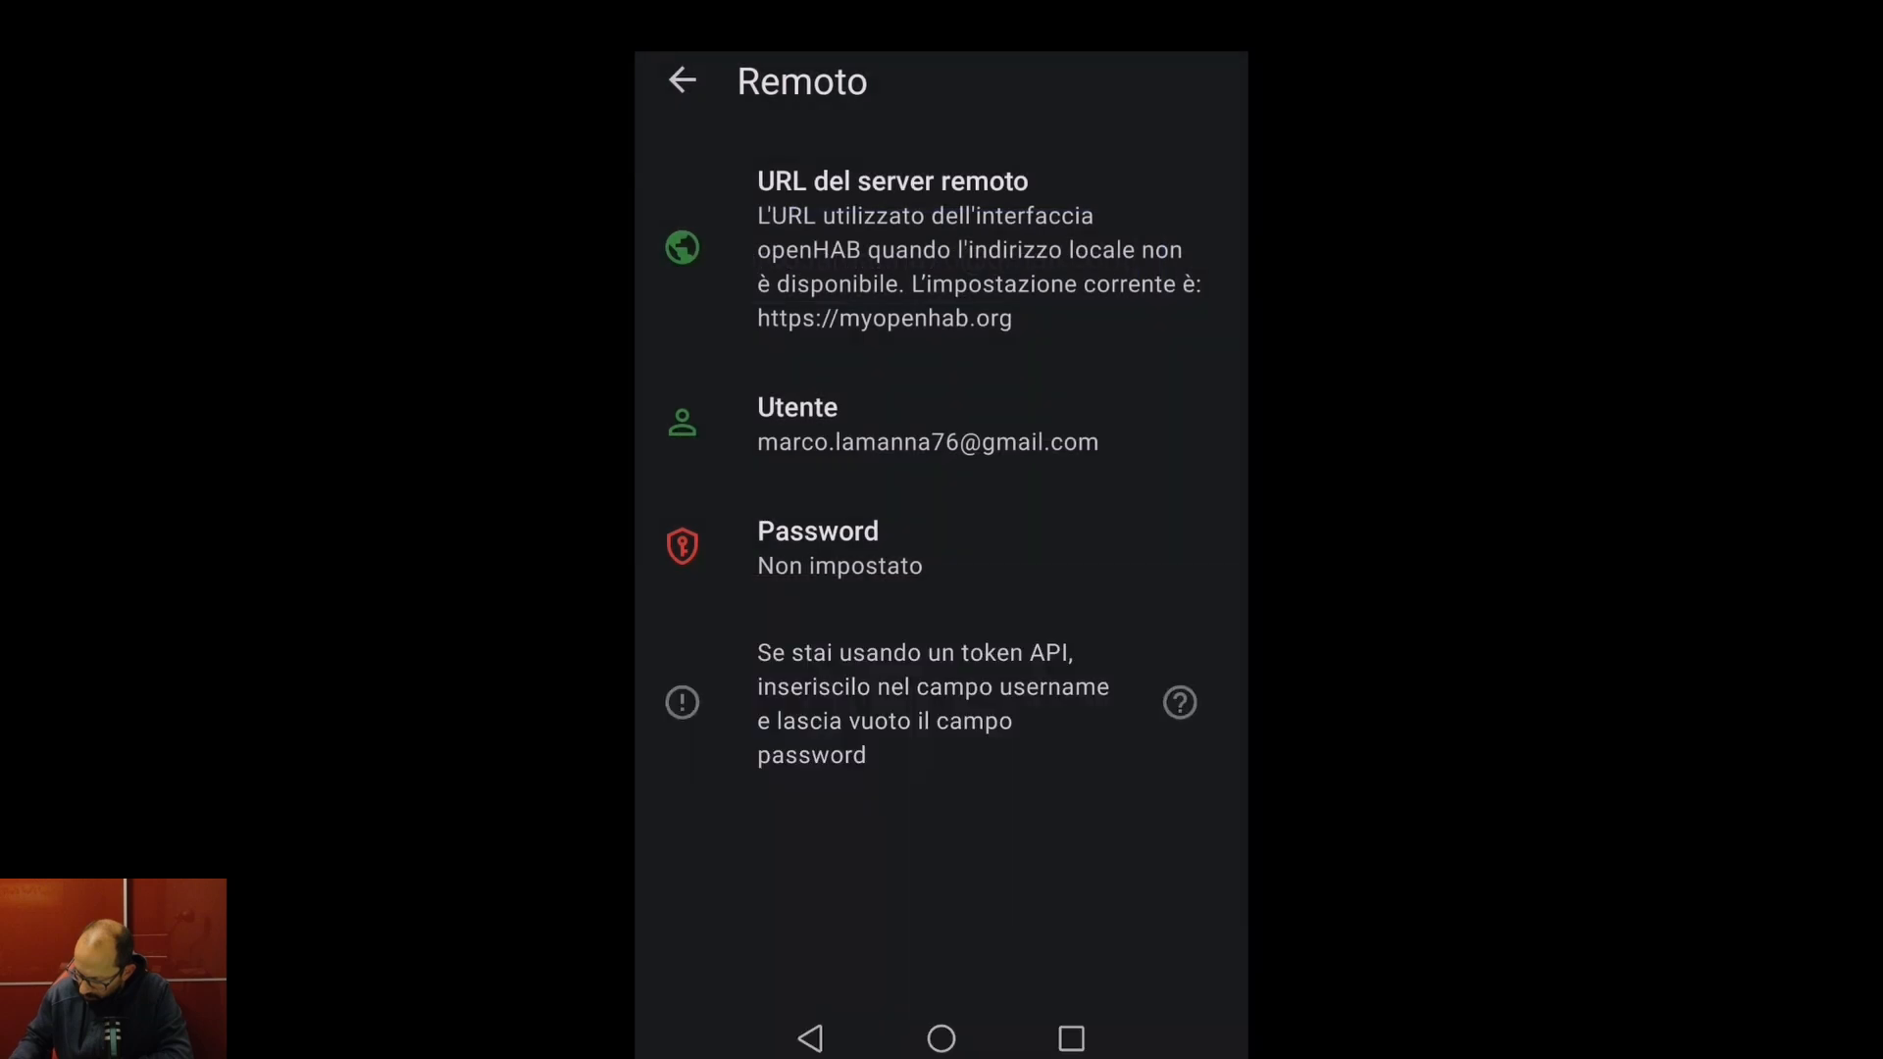
click(868, 558)
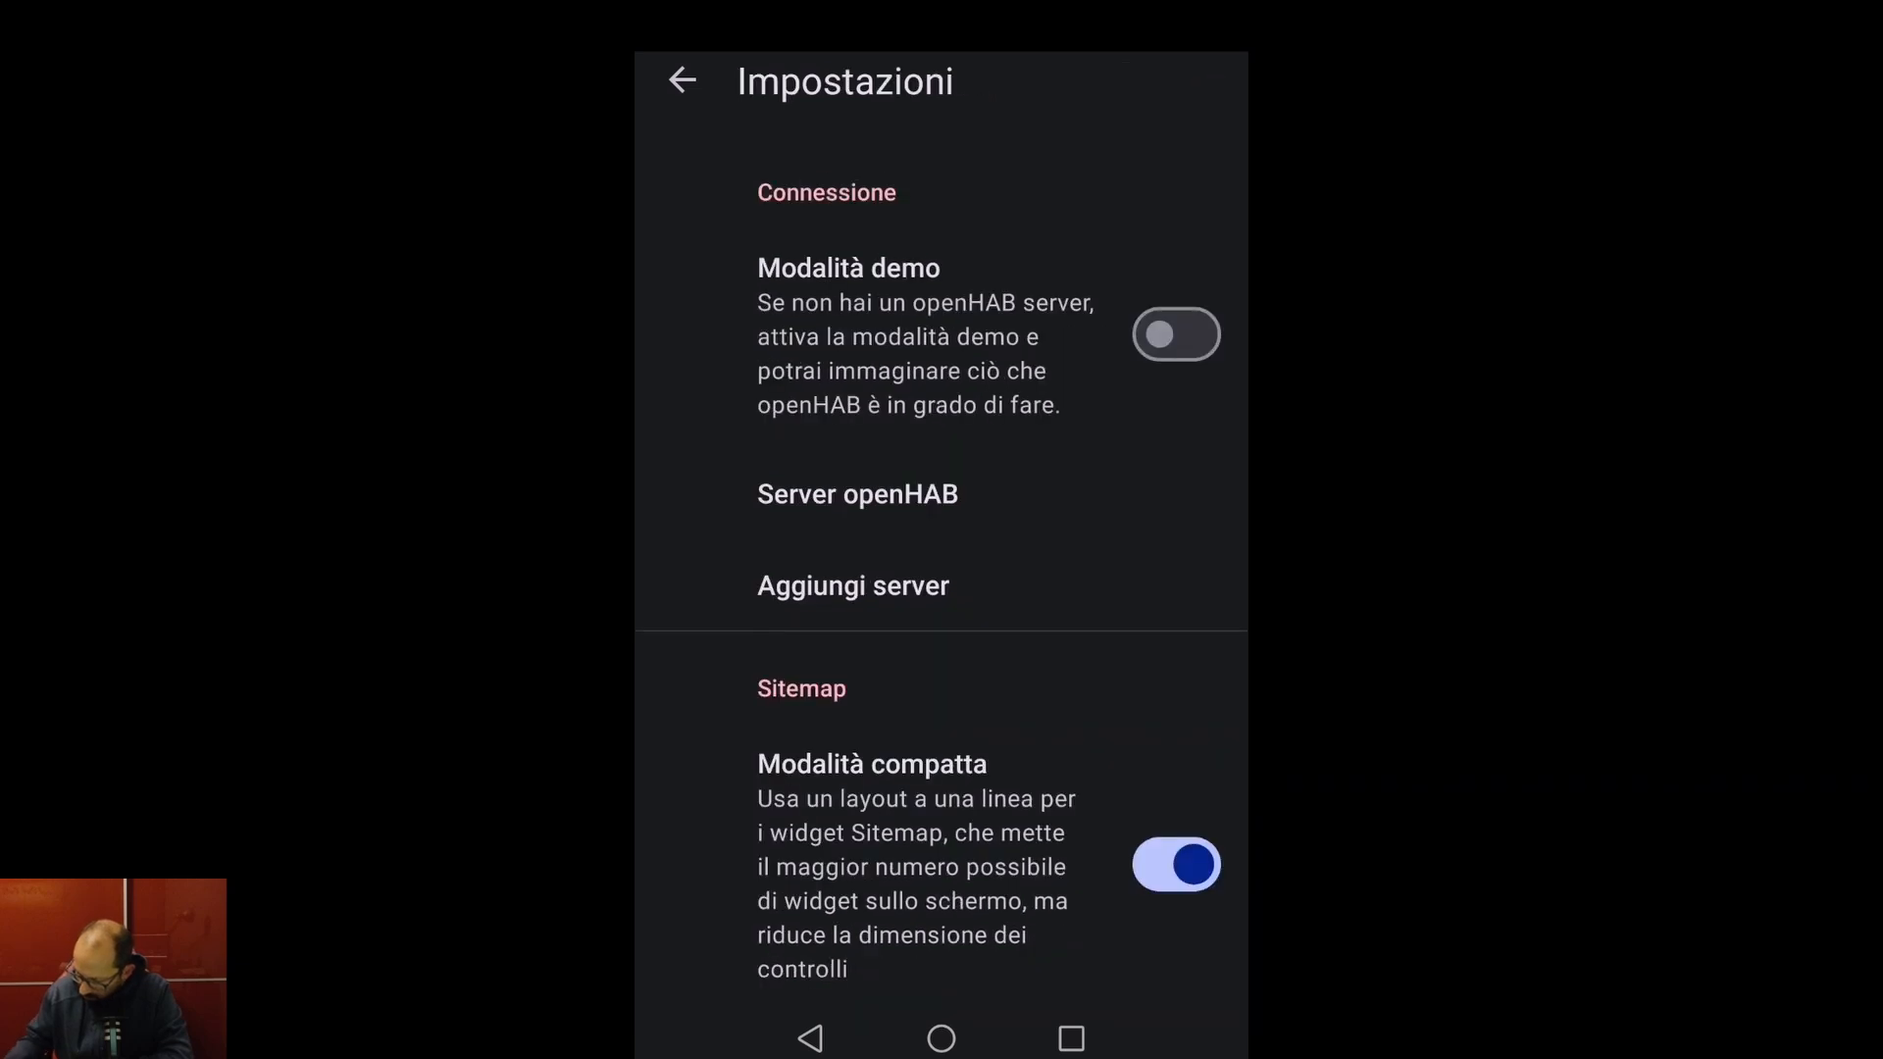
- Leave Impostazioni and return to the Cellarengo sitemap
click(681, 79)
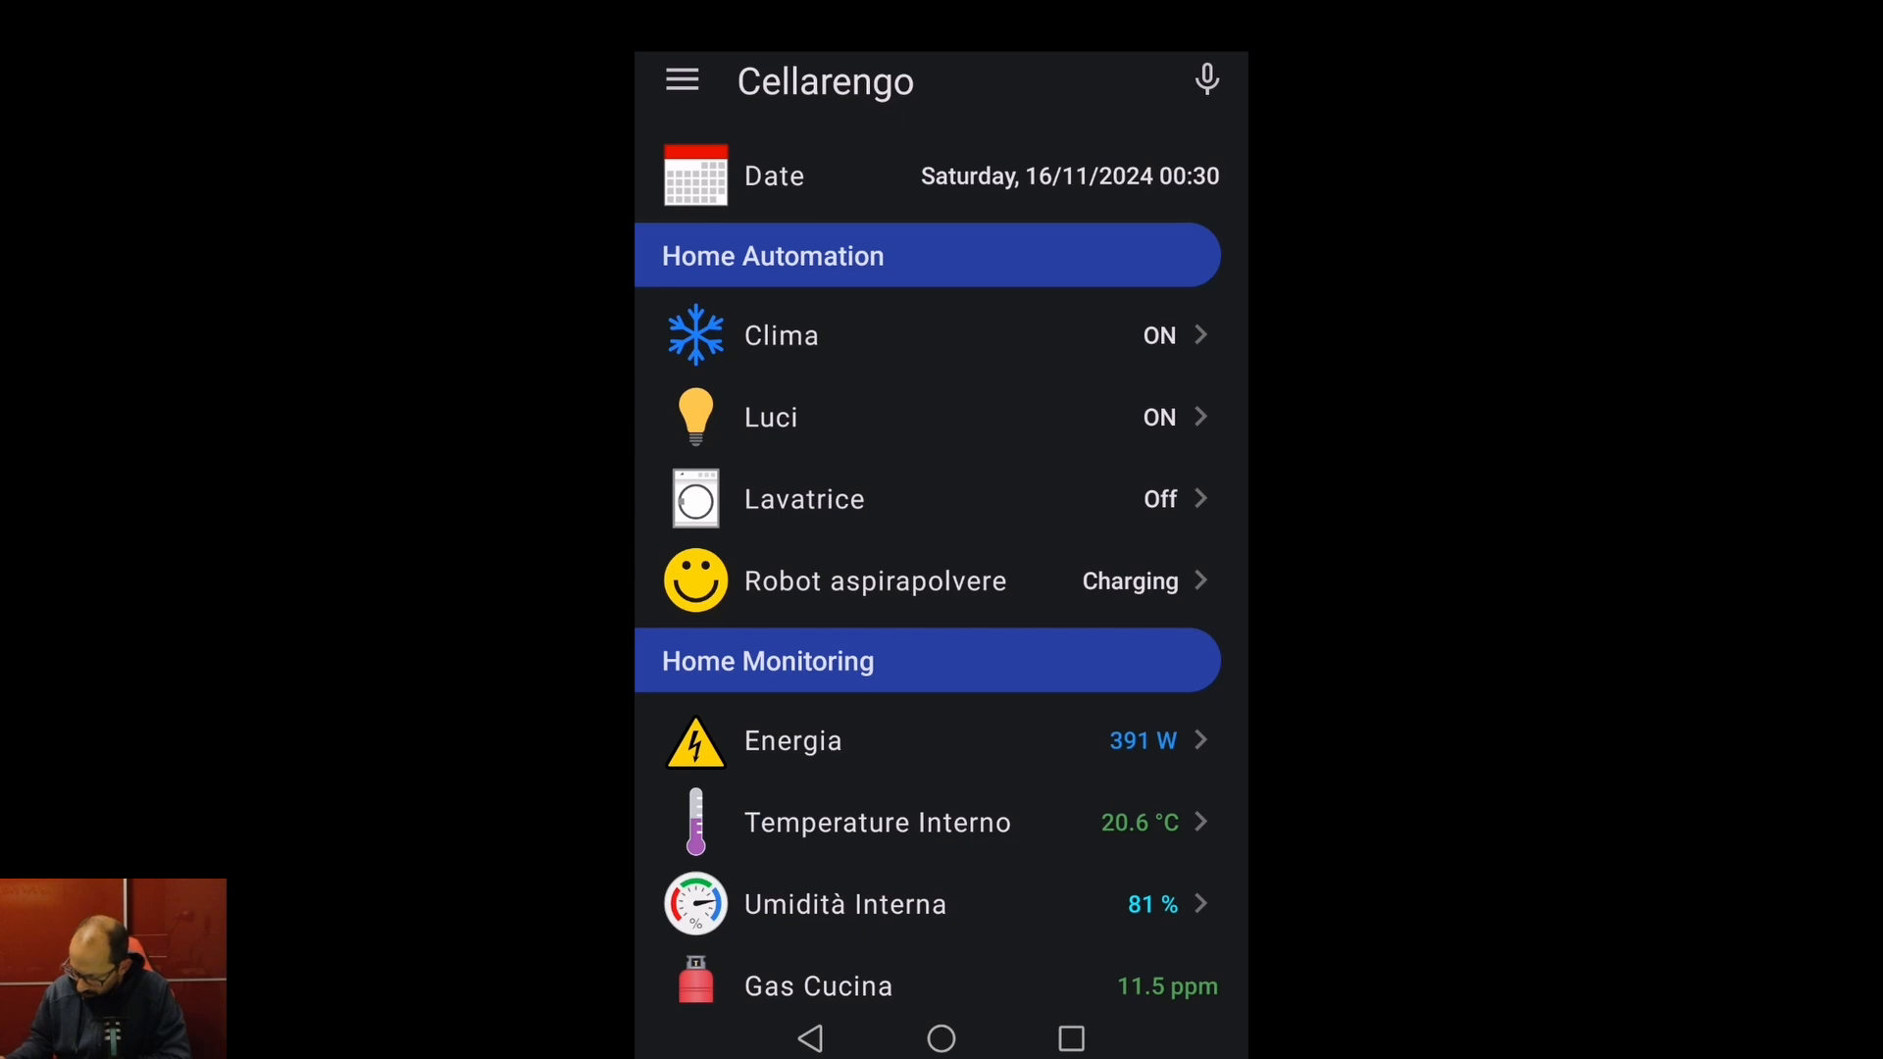
- Correct the remote password under Impostazioni > Server openHAB > Remoto by appending a character
click(682, 80)
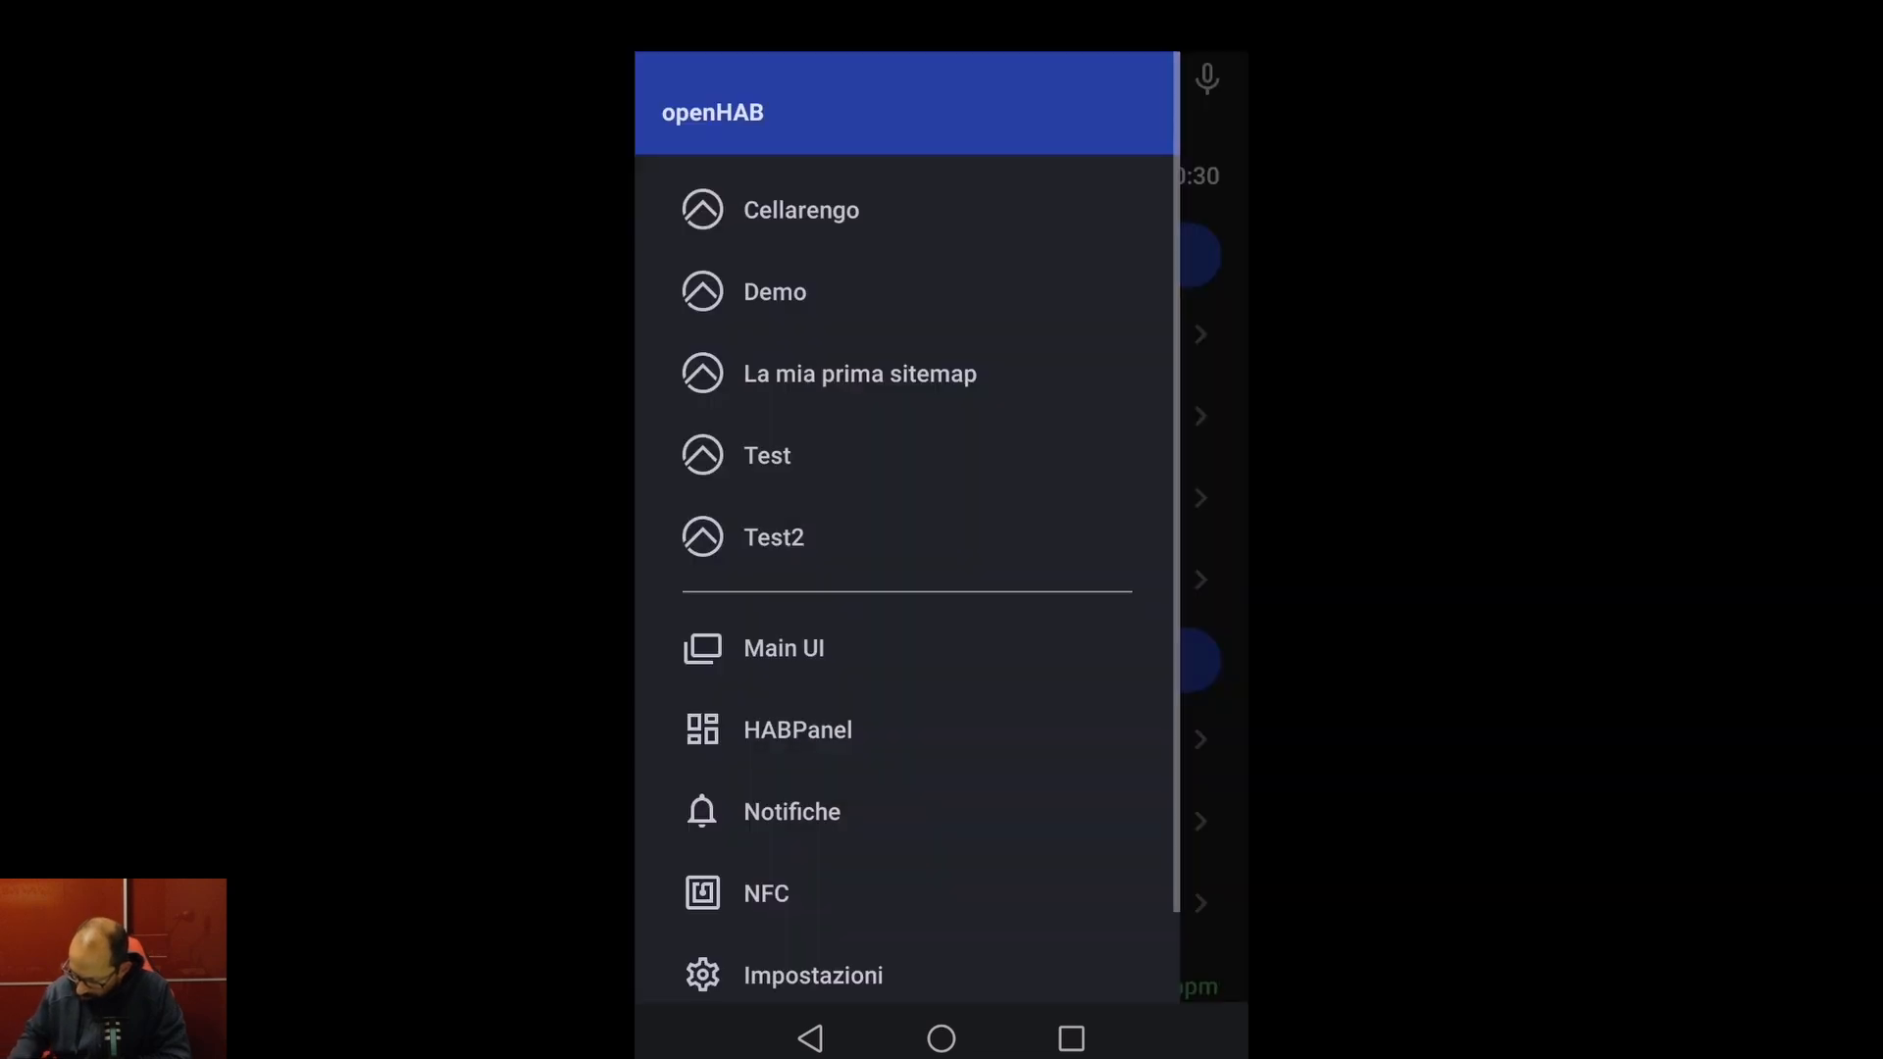
click(813, 975)
click(937, 494)
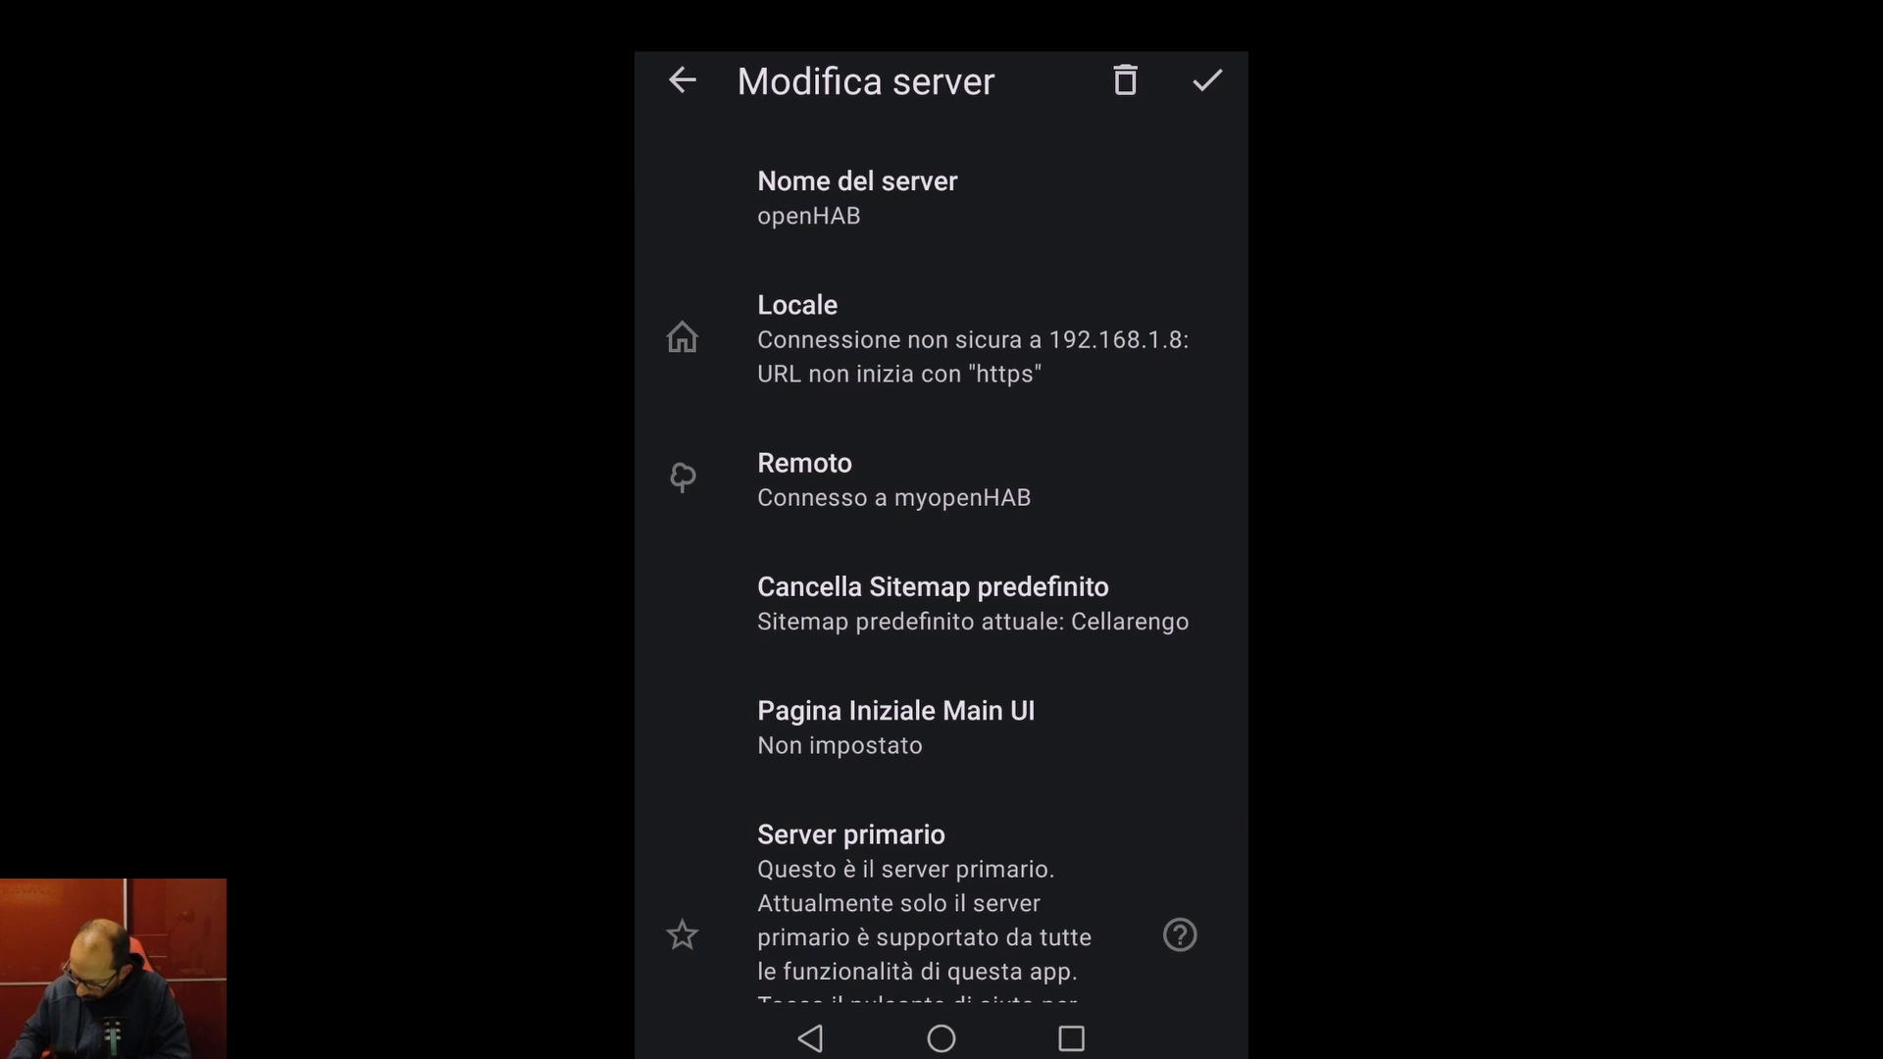
click(925, 487)
click(883, 544)
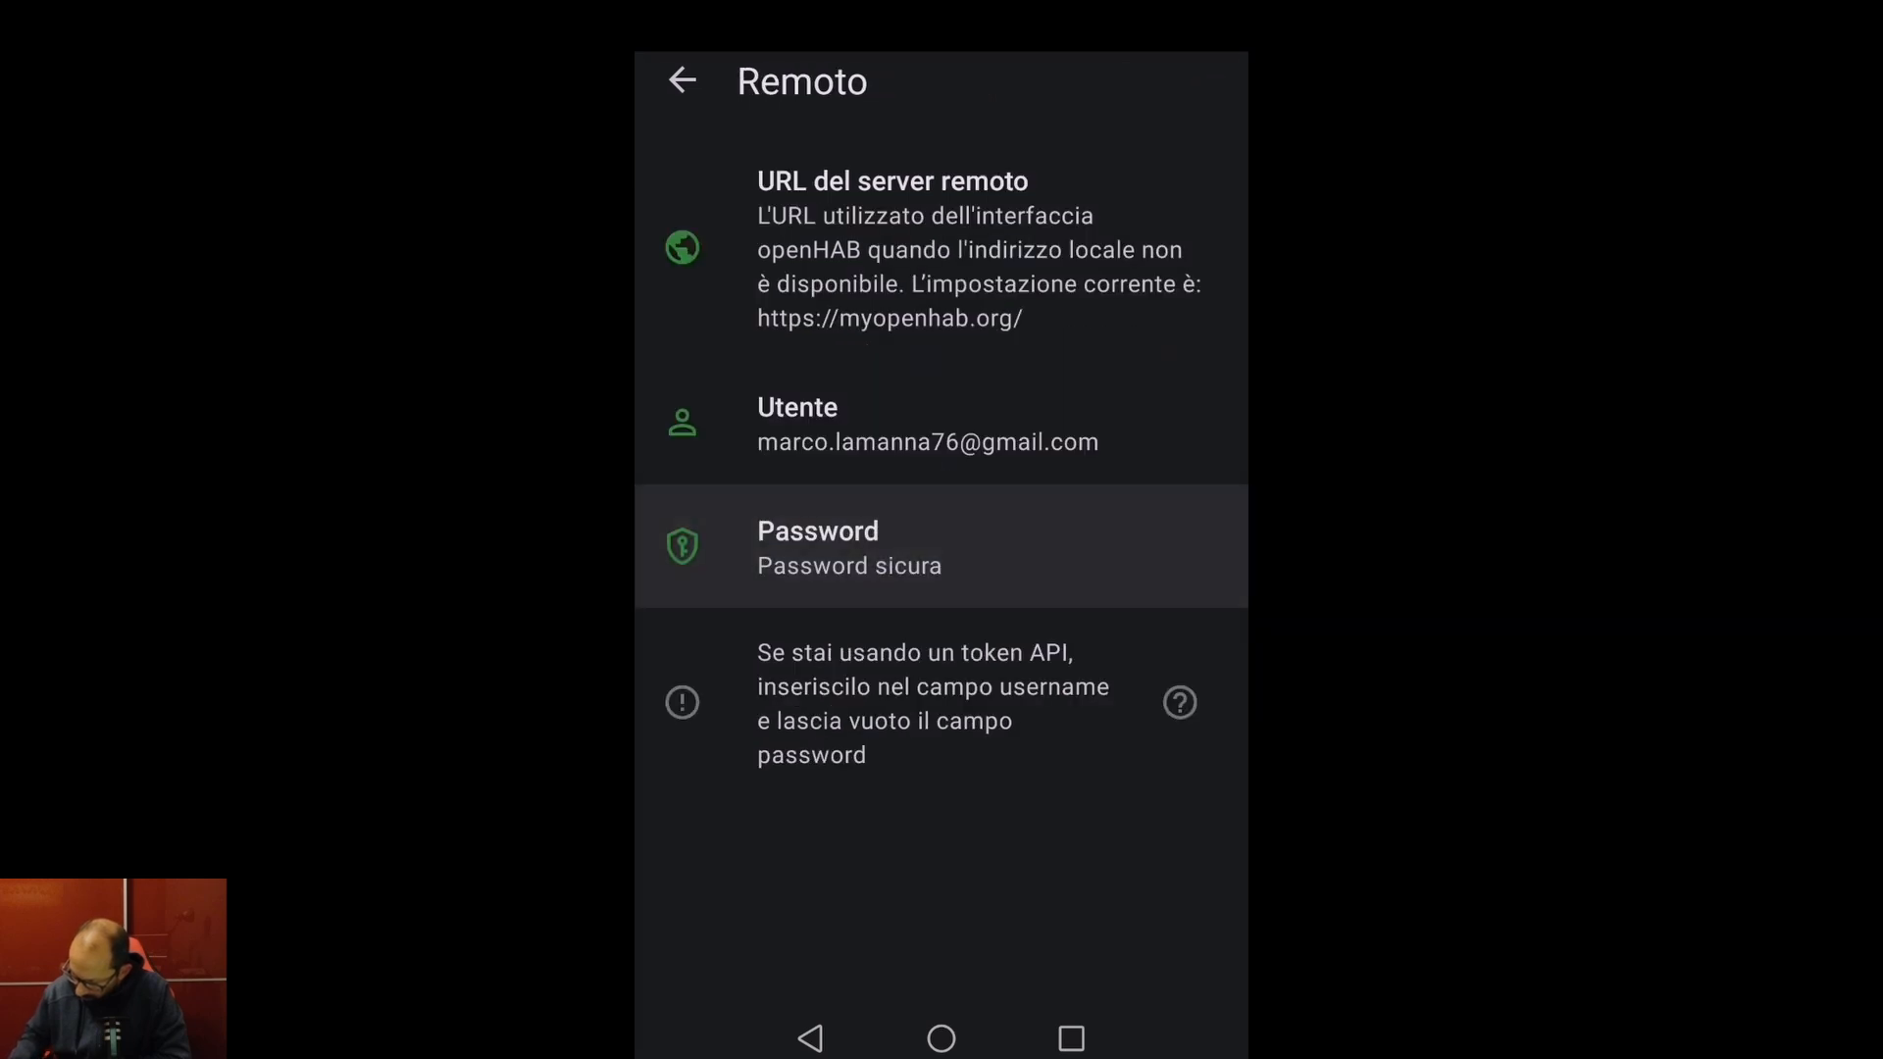
click(1006, 314)
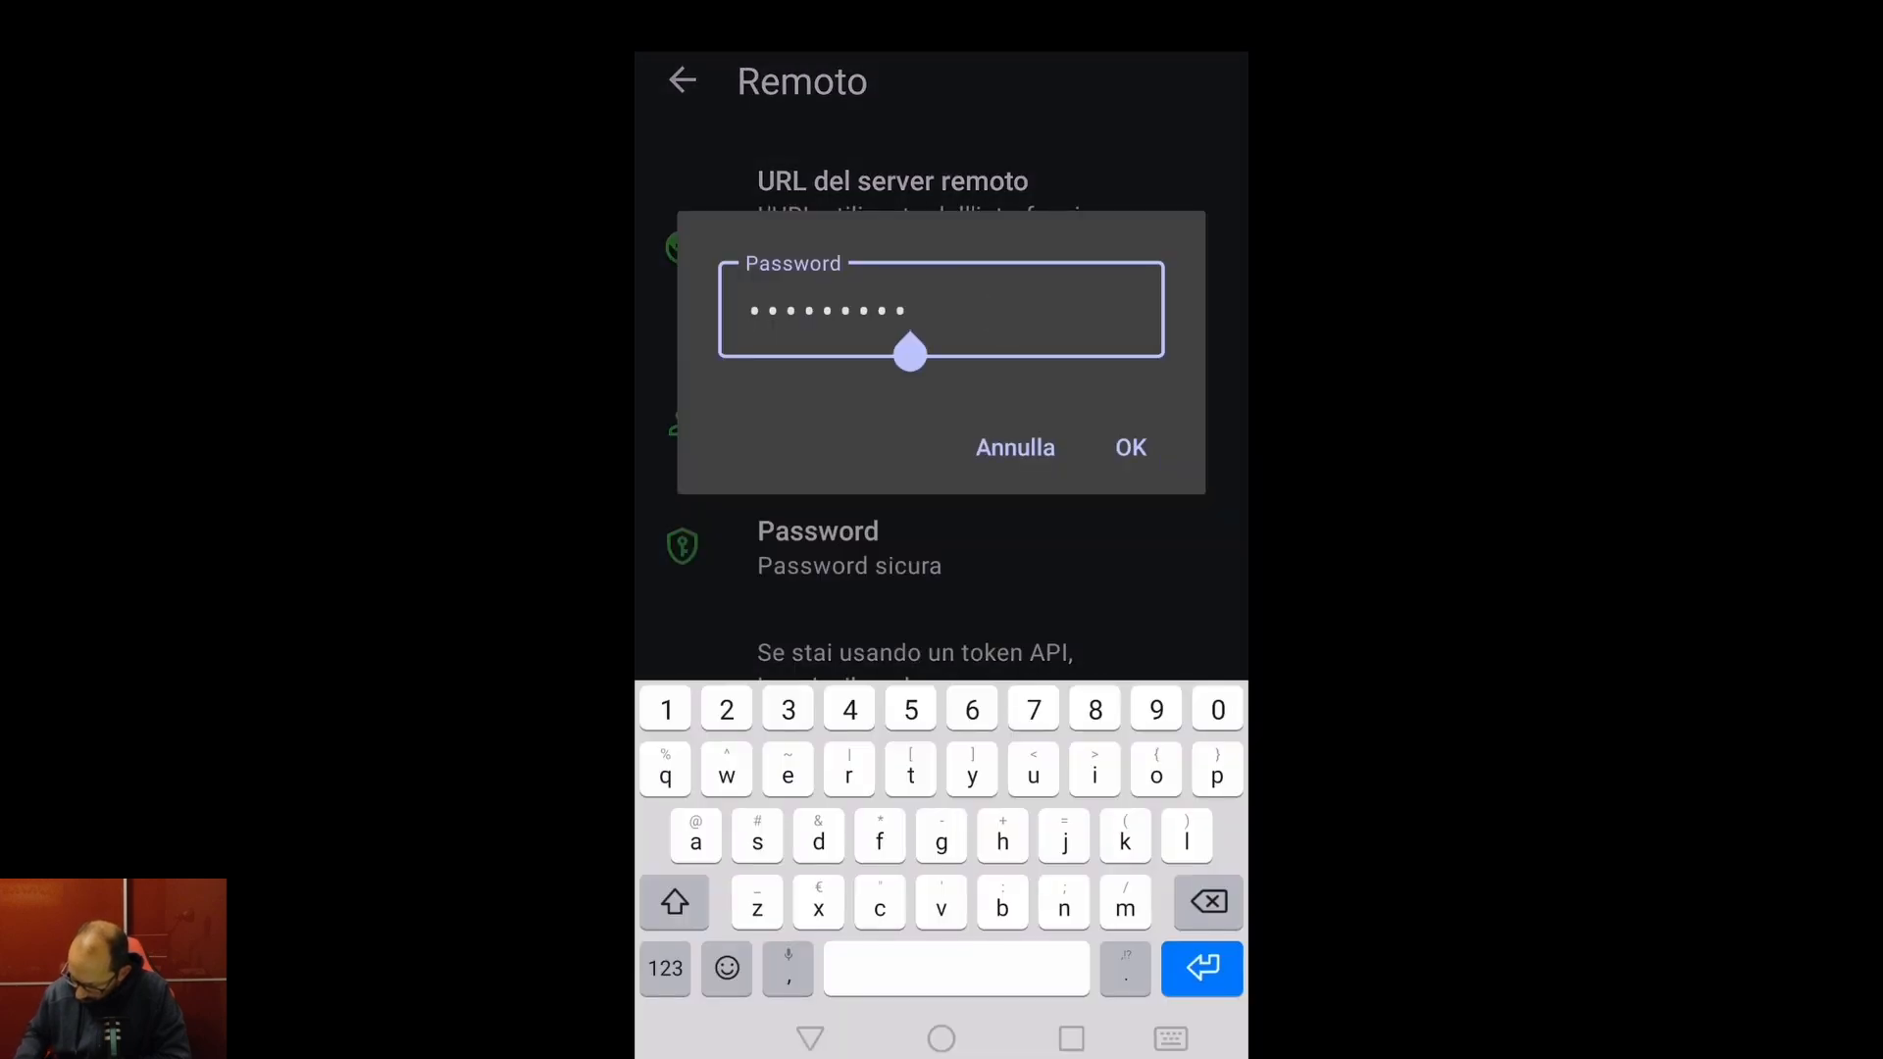
text(1)
click(1131, 447)
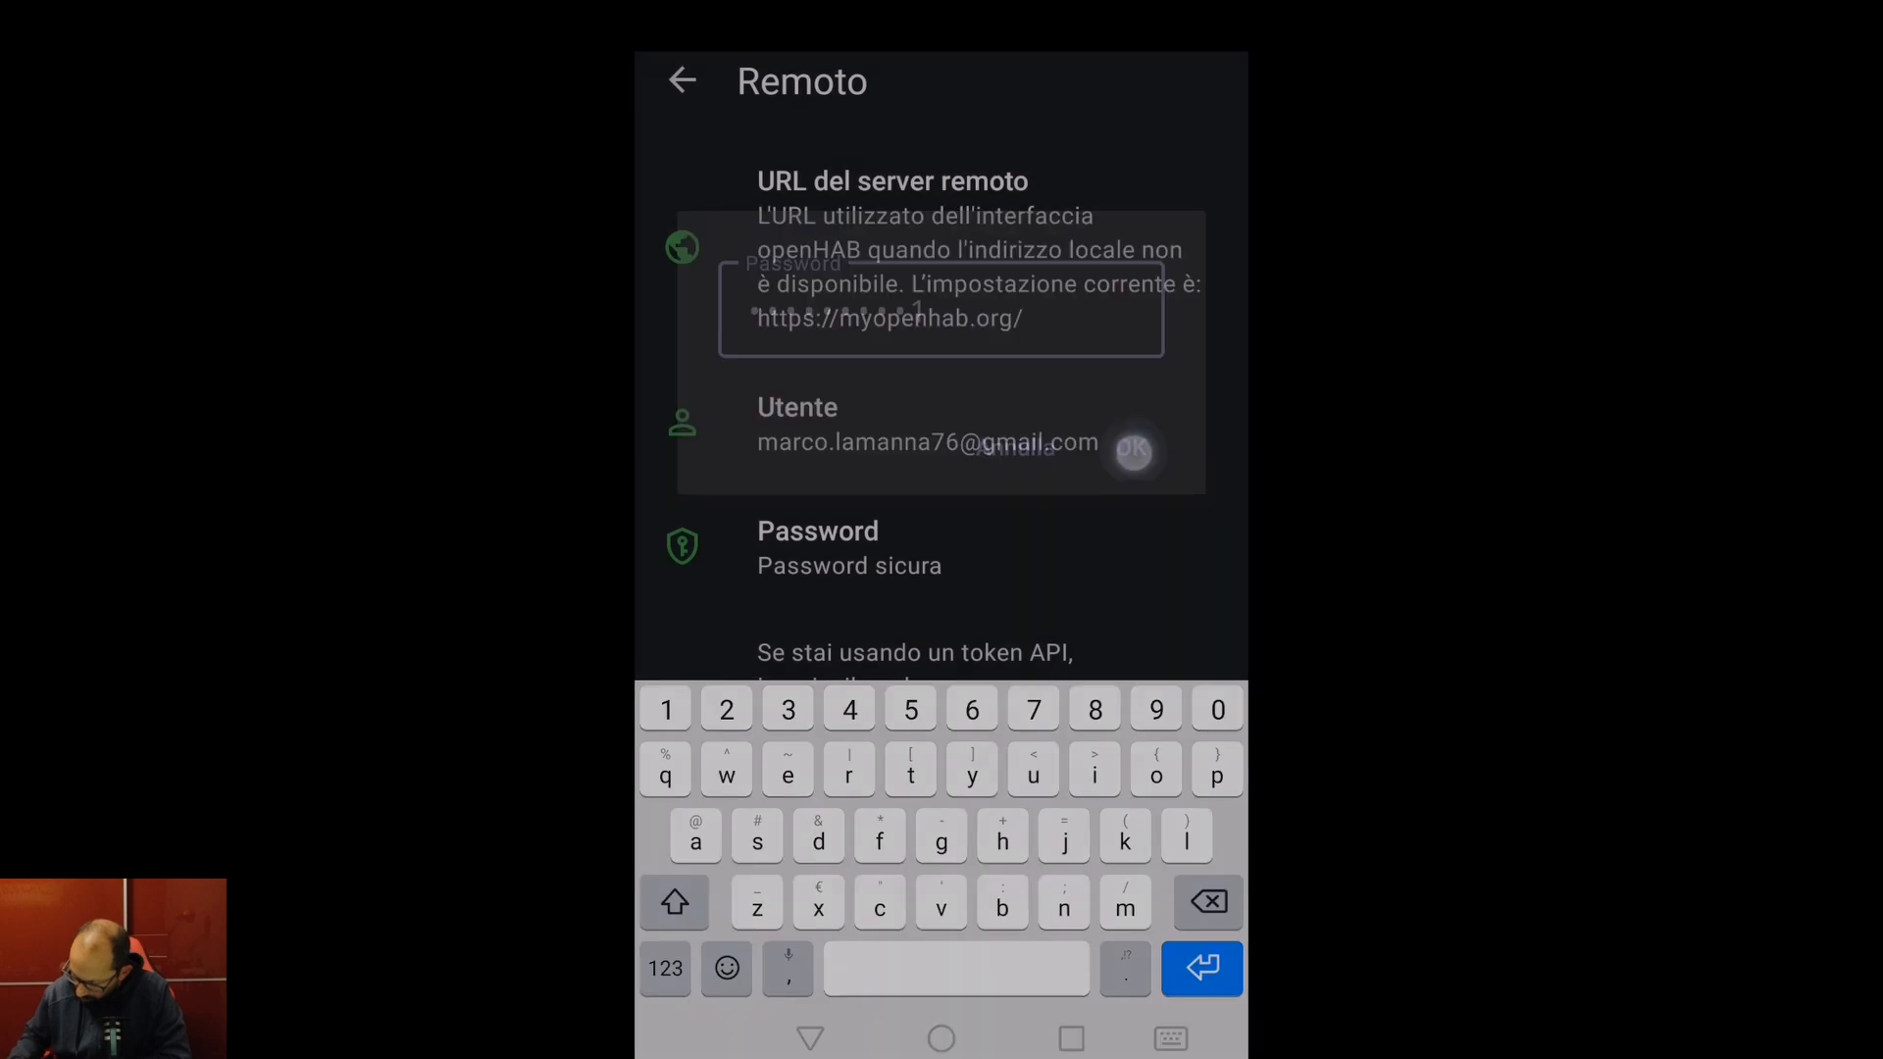
- Save the openHAB server settings and return to the app's main page
click(682, 81)
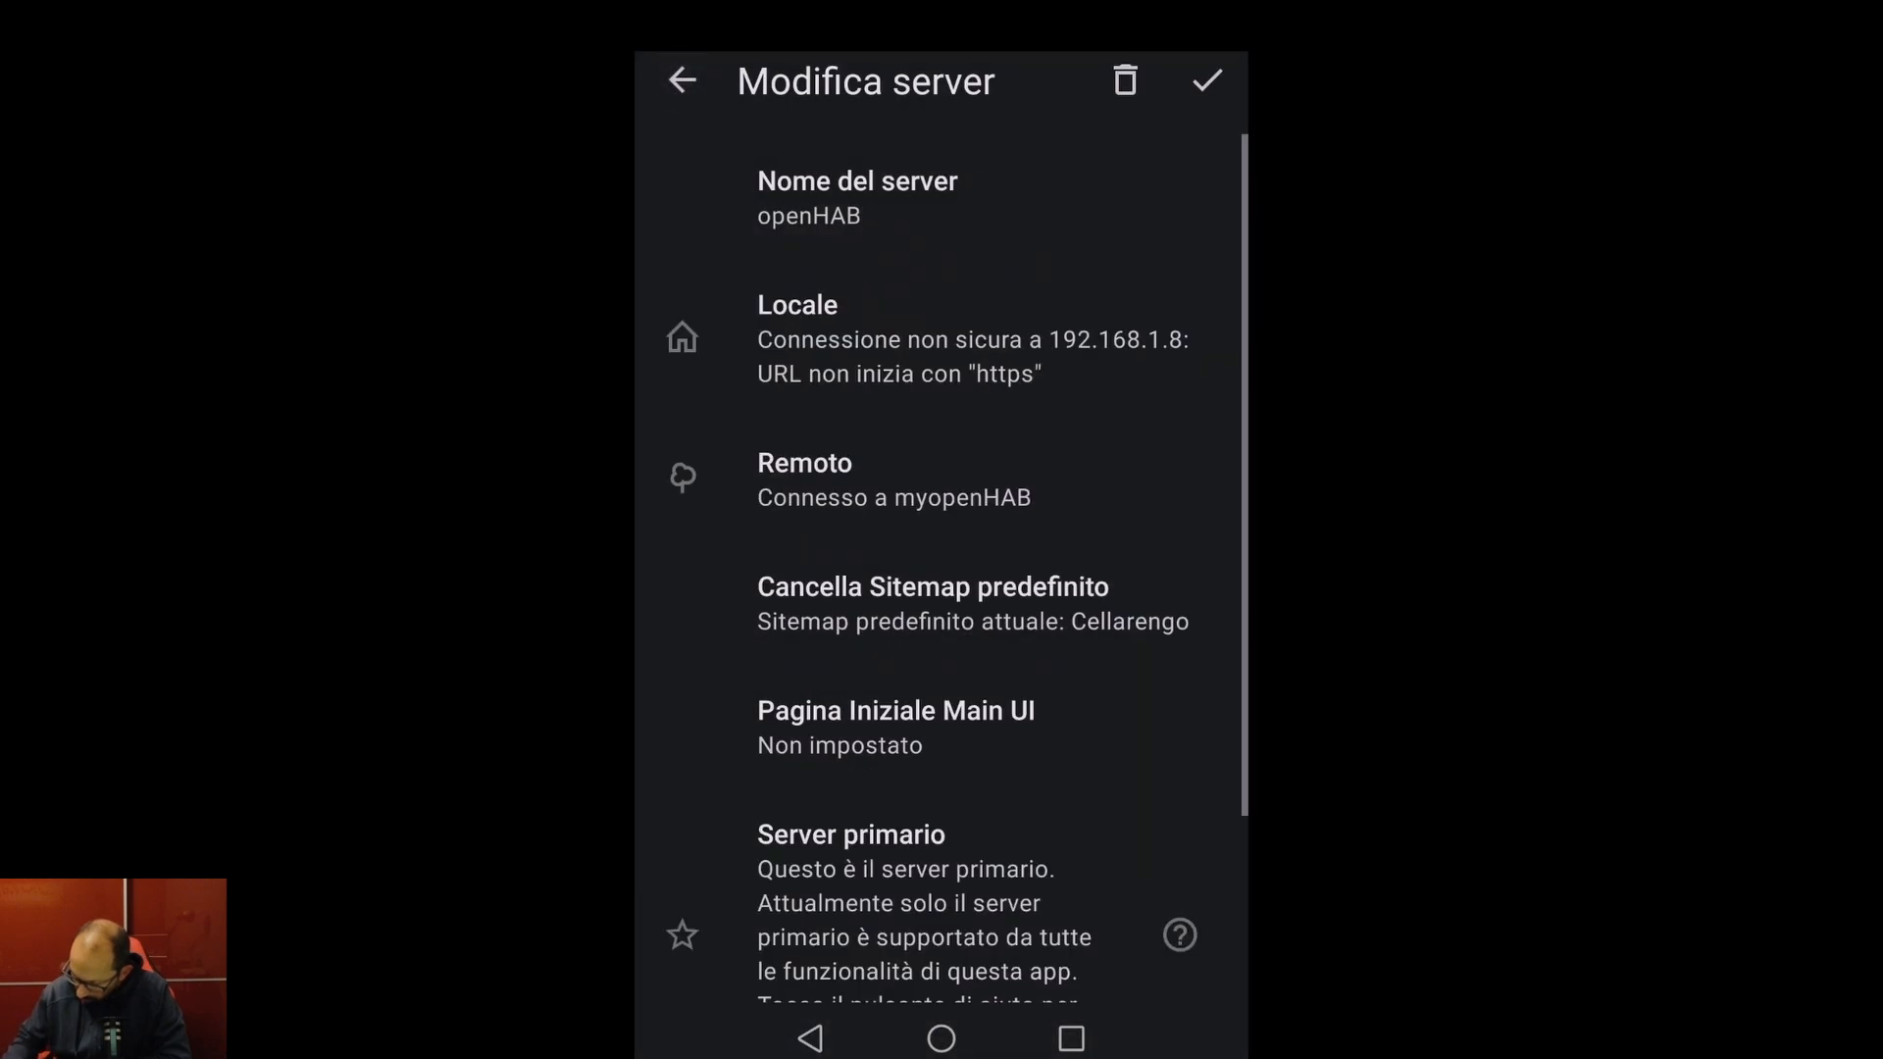
click(1207, 80)
click(681, 80)
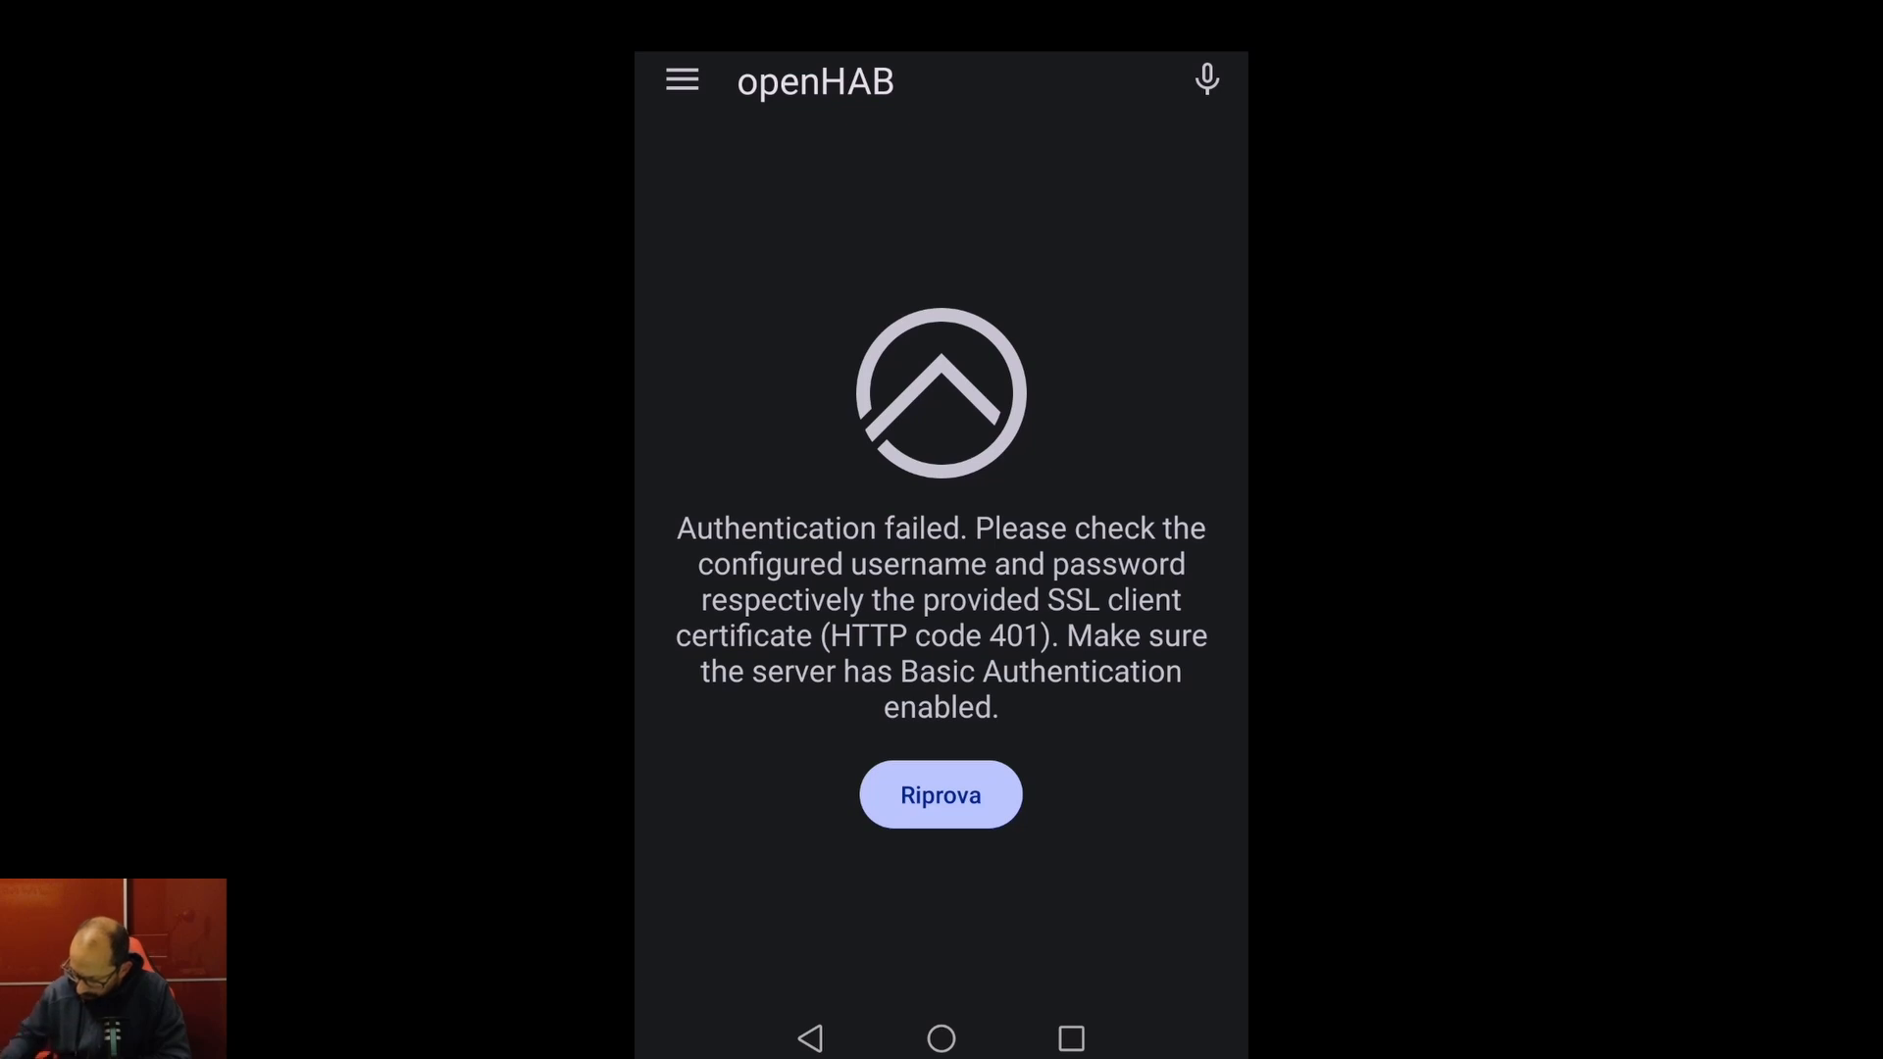
- Review the remote password entry in Server openHAB > Remoto, then go back to Impostazioni
click(681, 80)
click(774, 208)
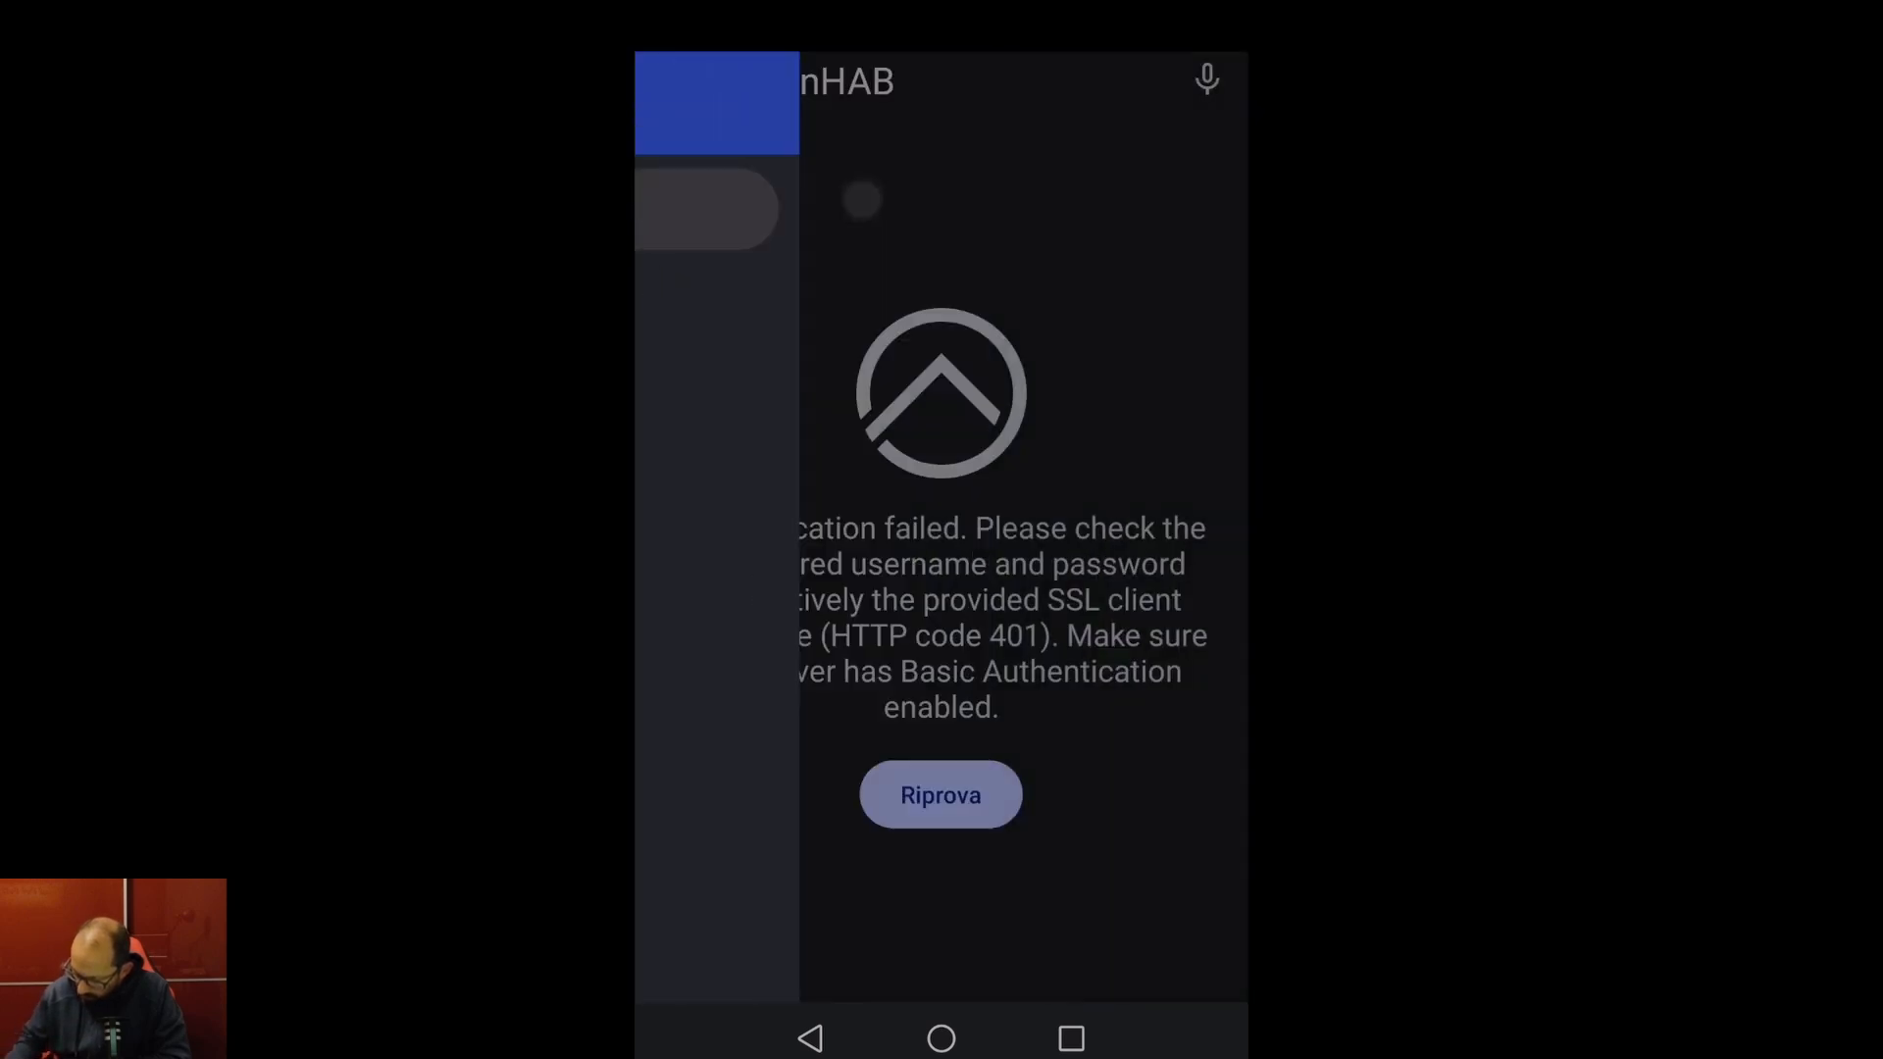
click(857, 494)
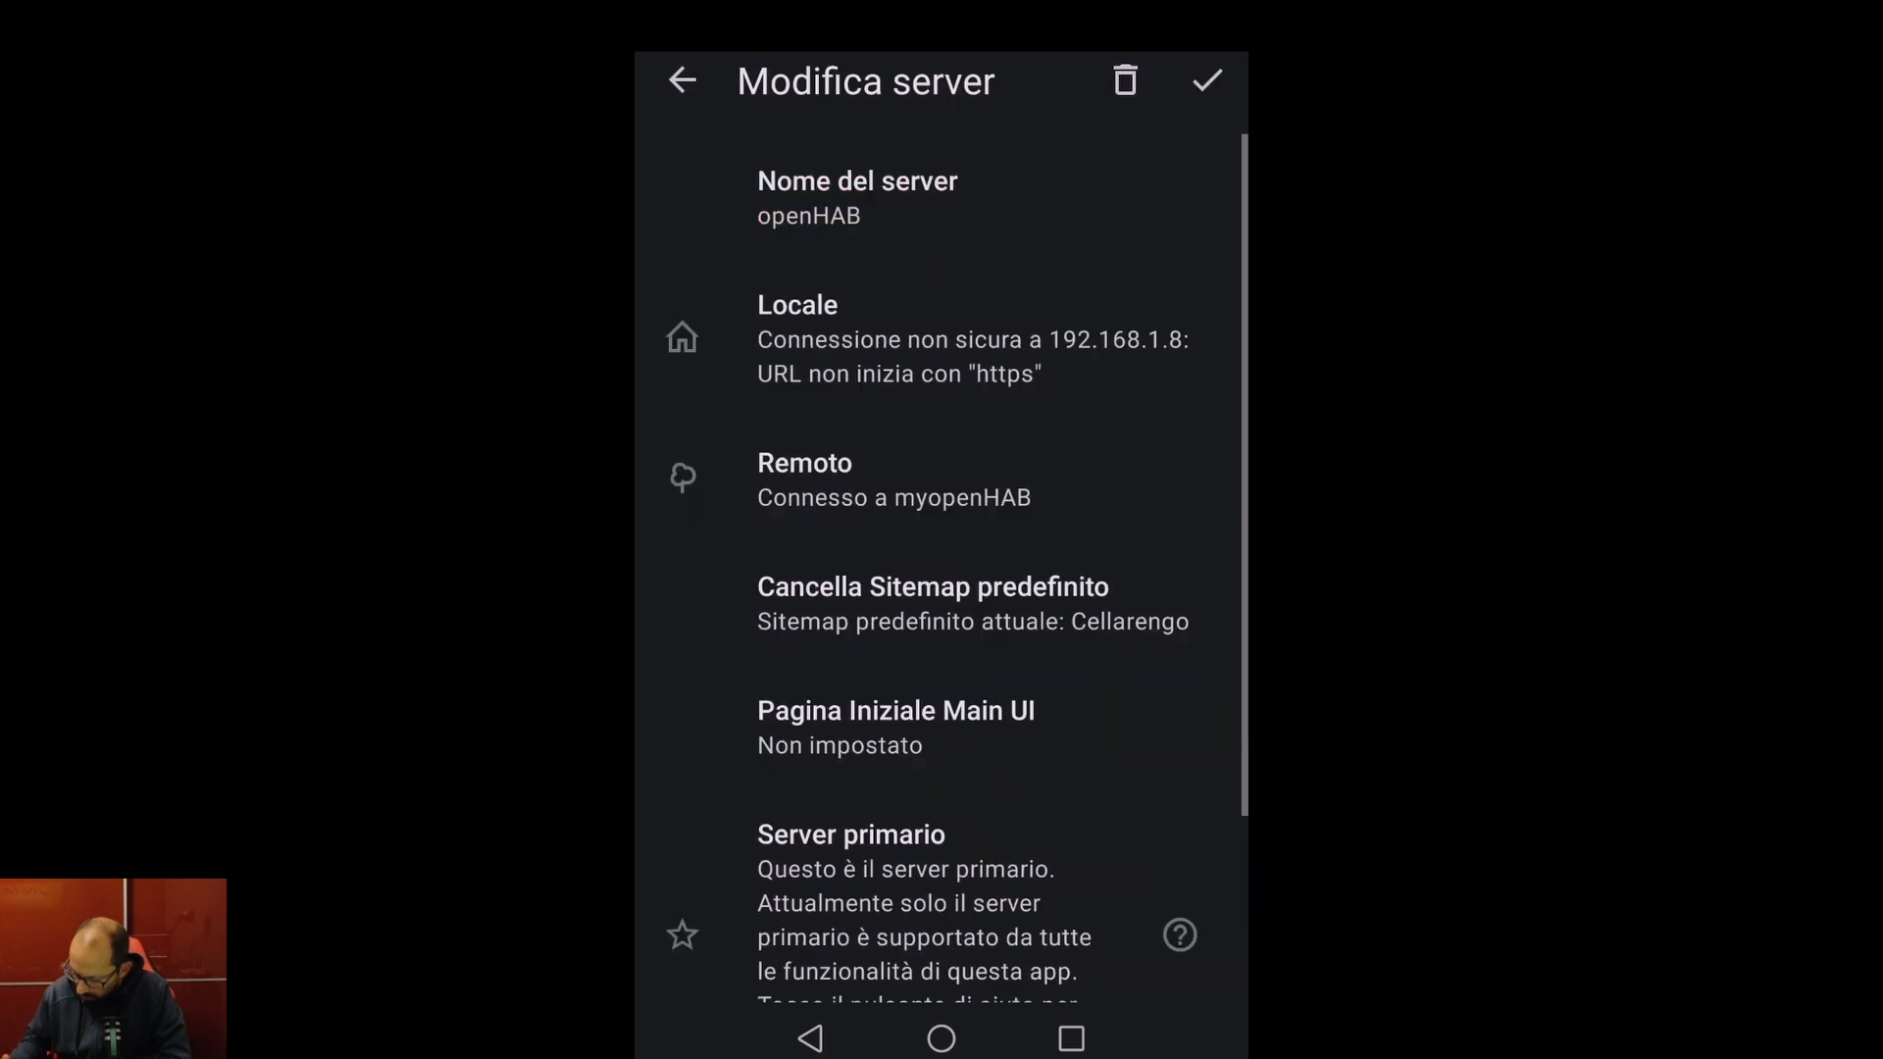
click(892, 480)
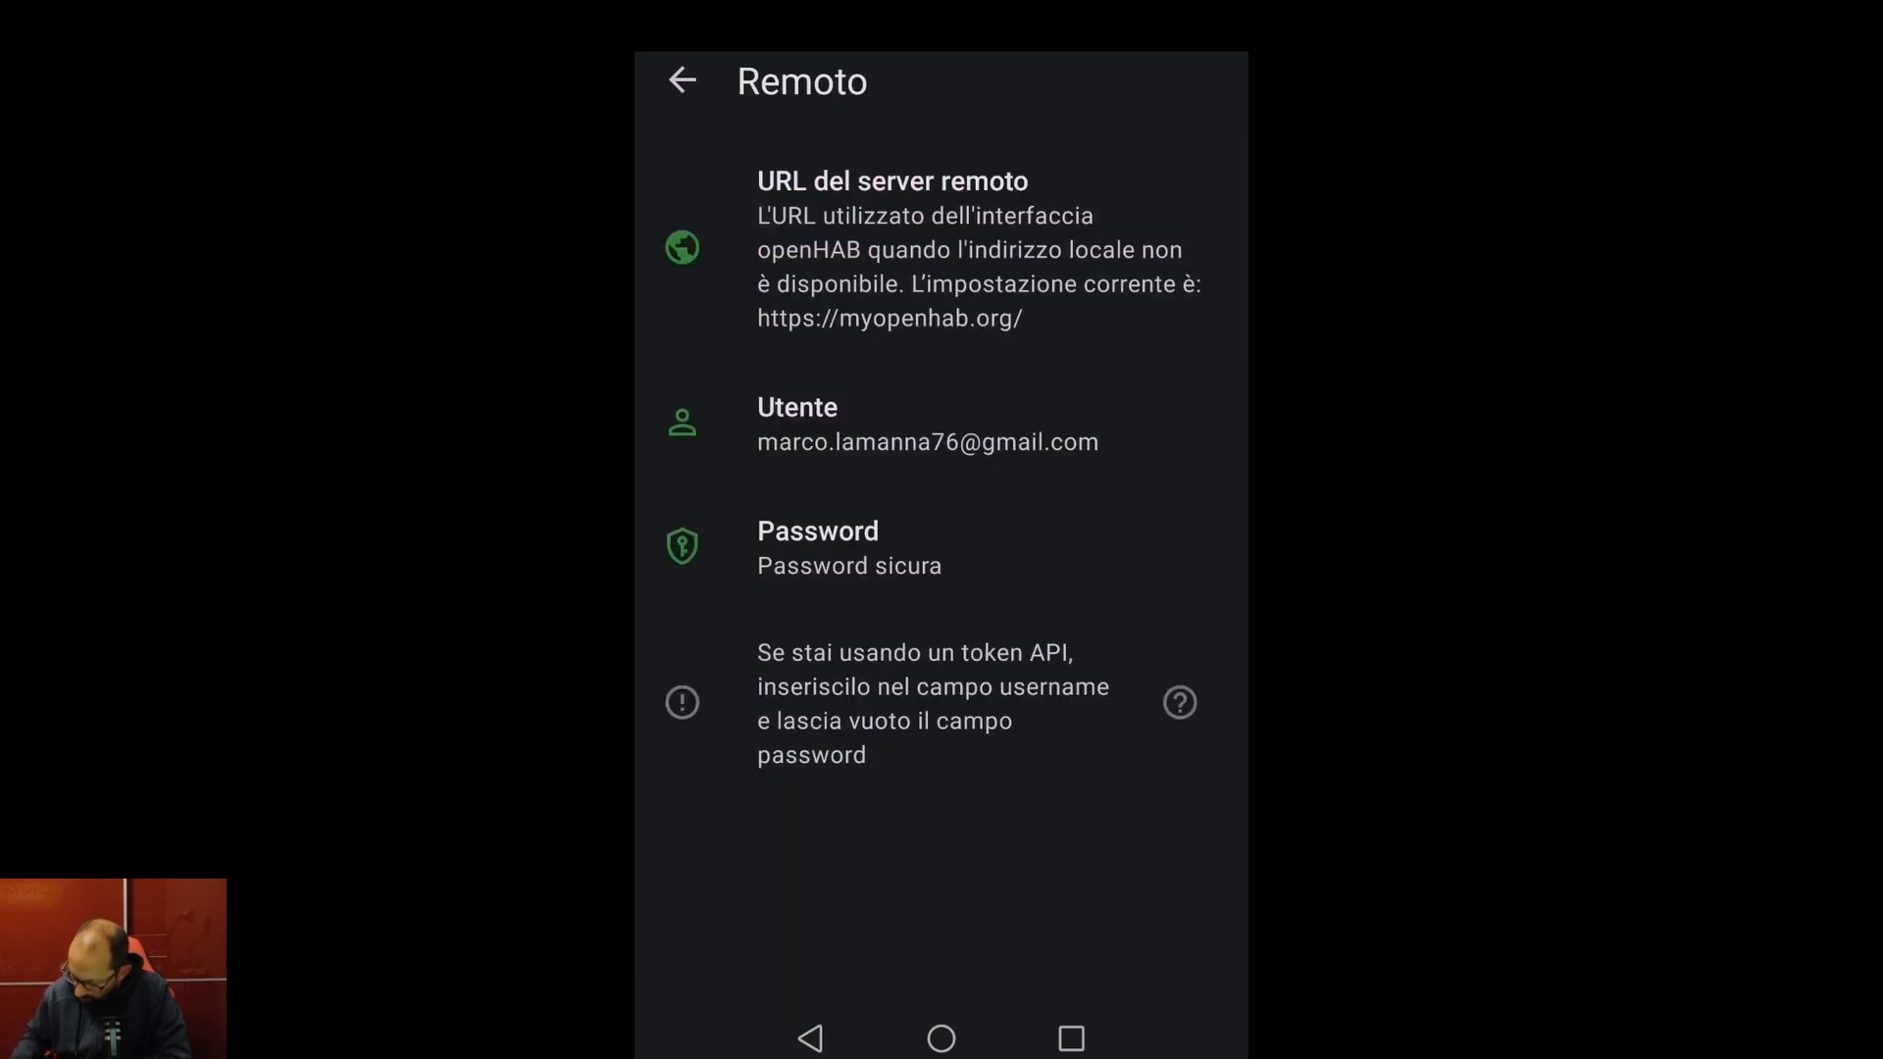
click(890, 541)
click(682, 80)
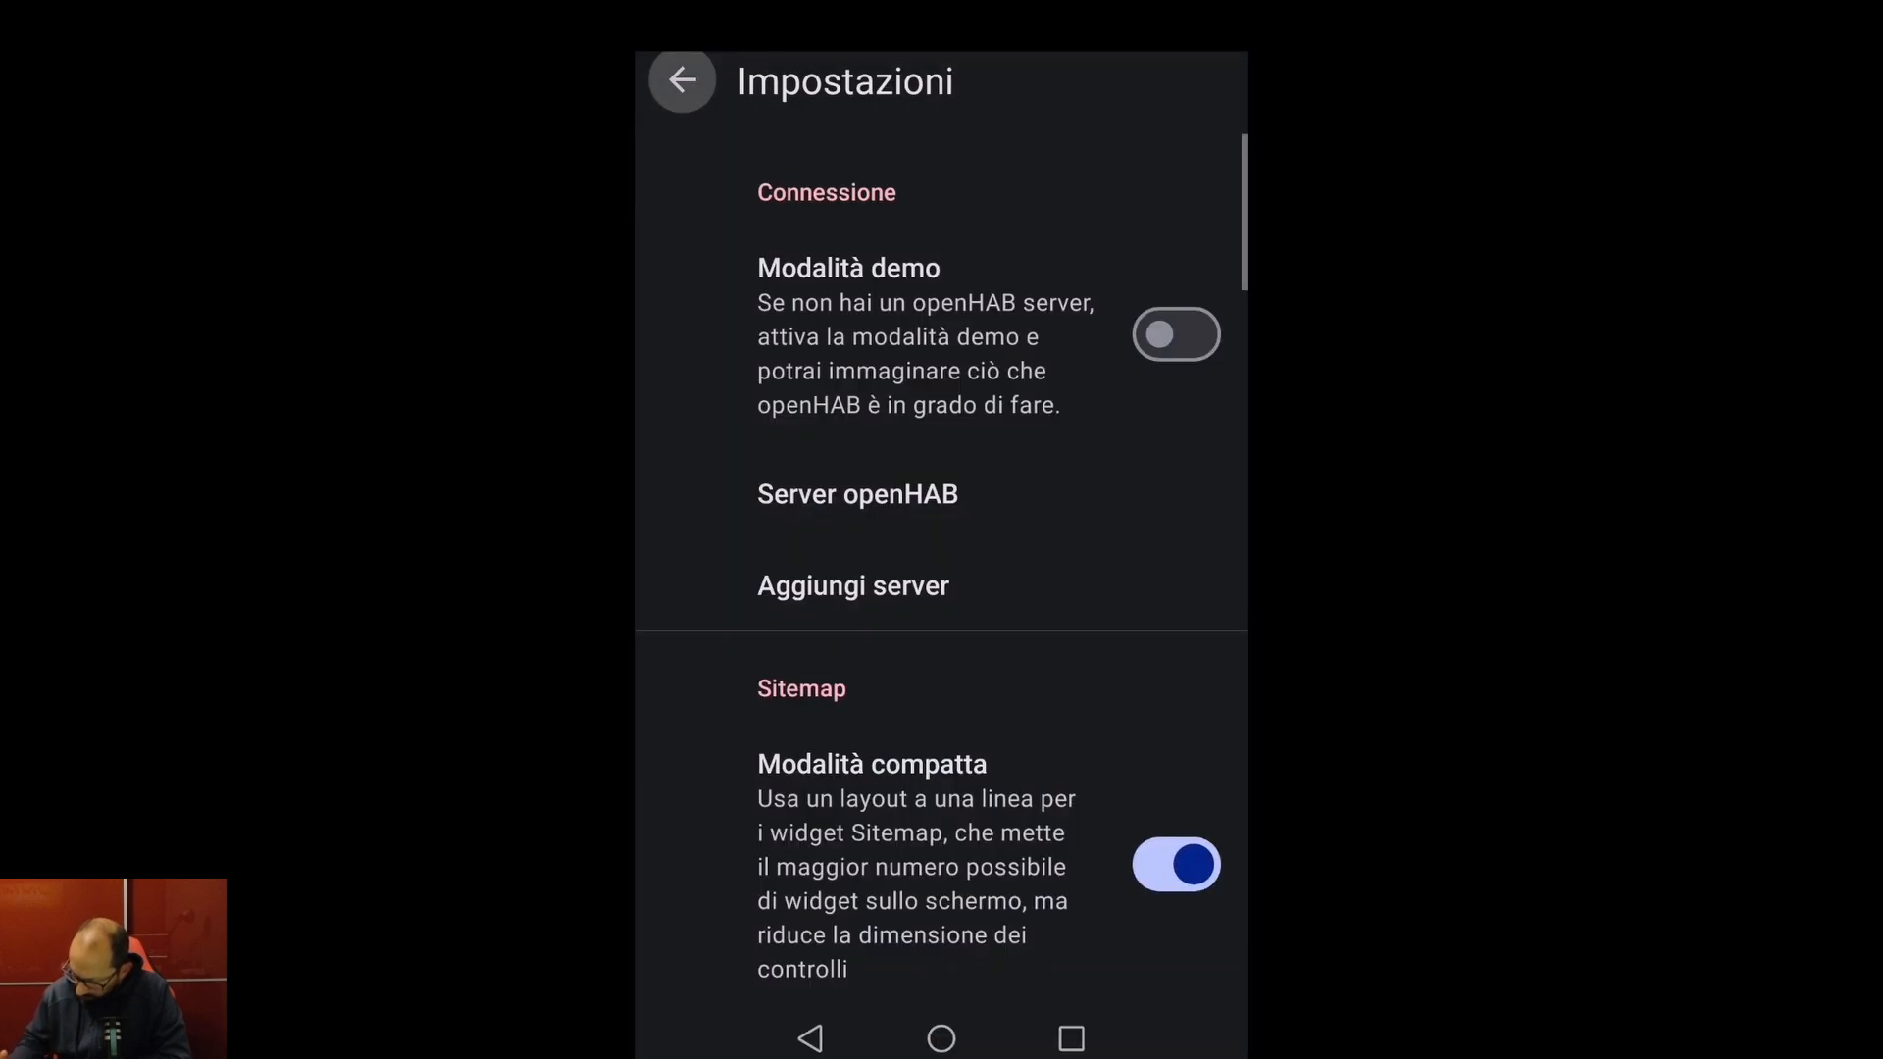